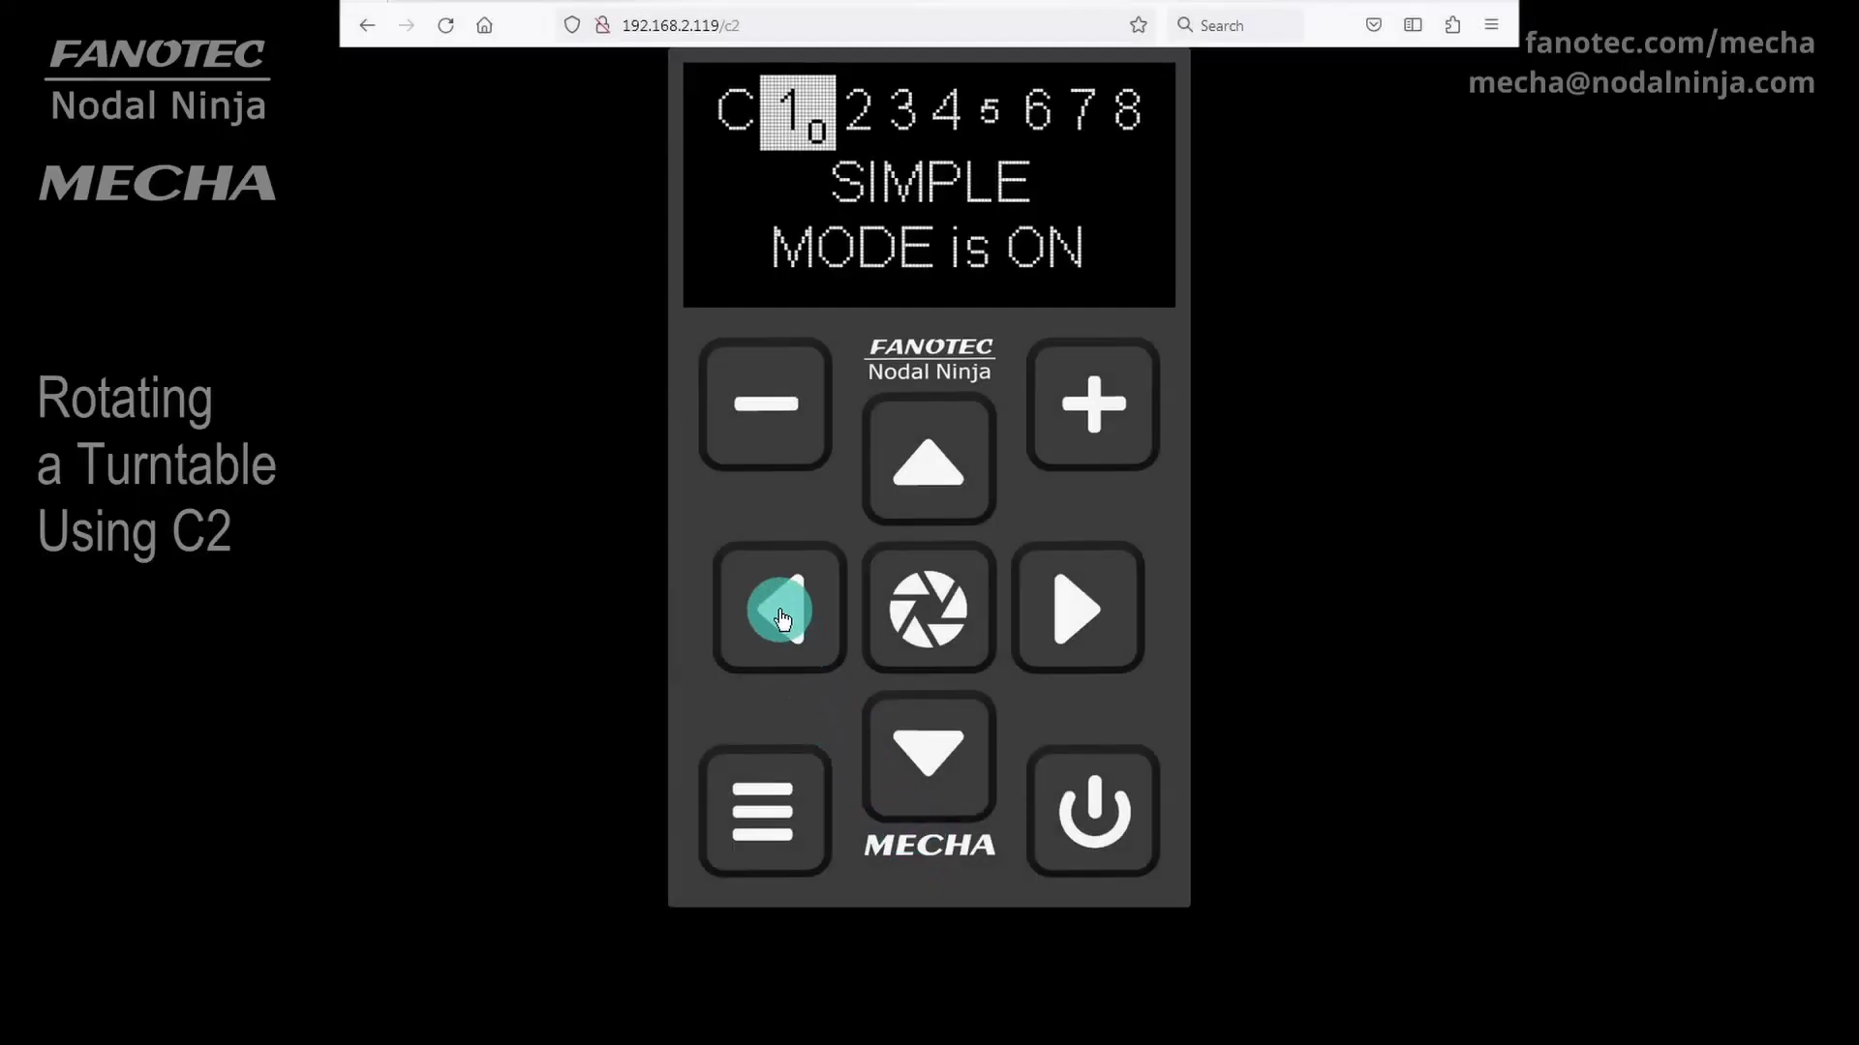
Browse the configuration settings to the UPDATE group, C8, and on to its neighbouring sub-item
{"action": "left_click", "coordinate": [784, 619]}
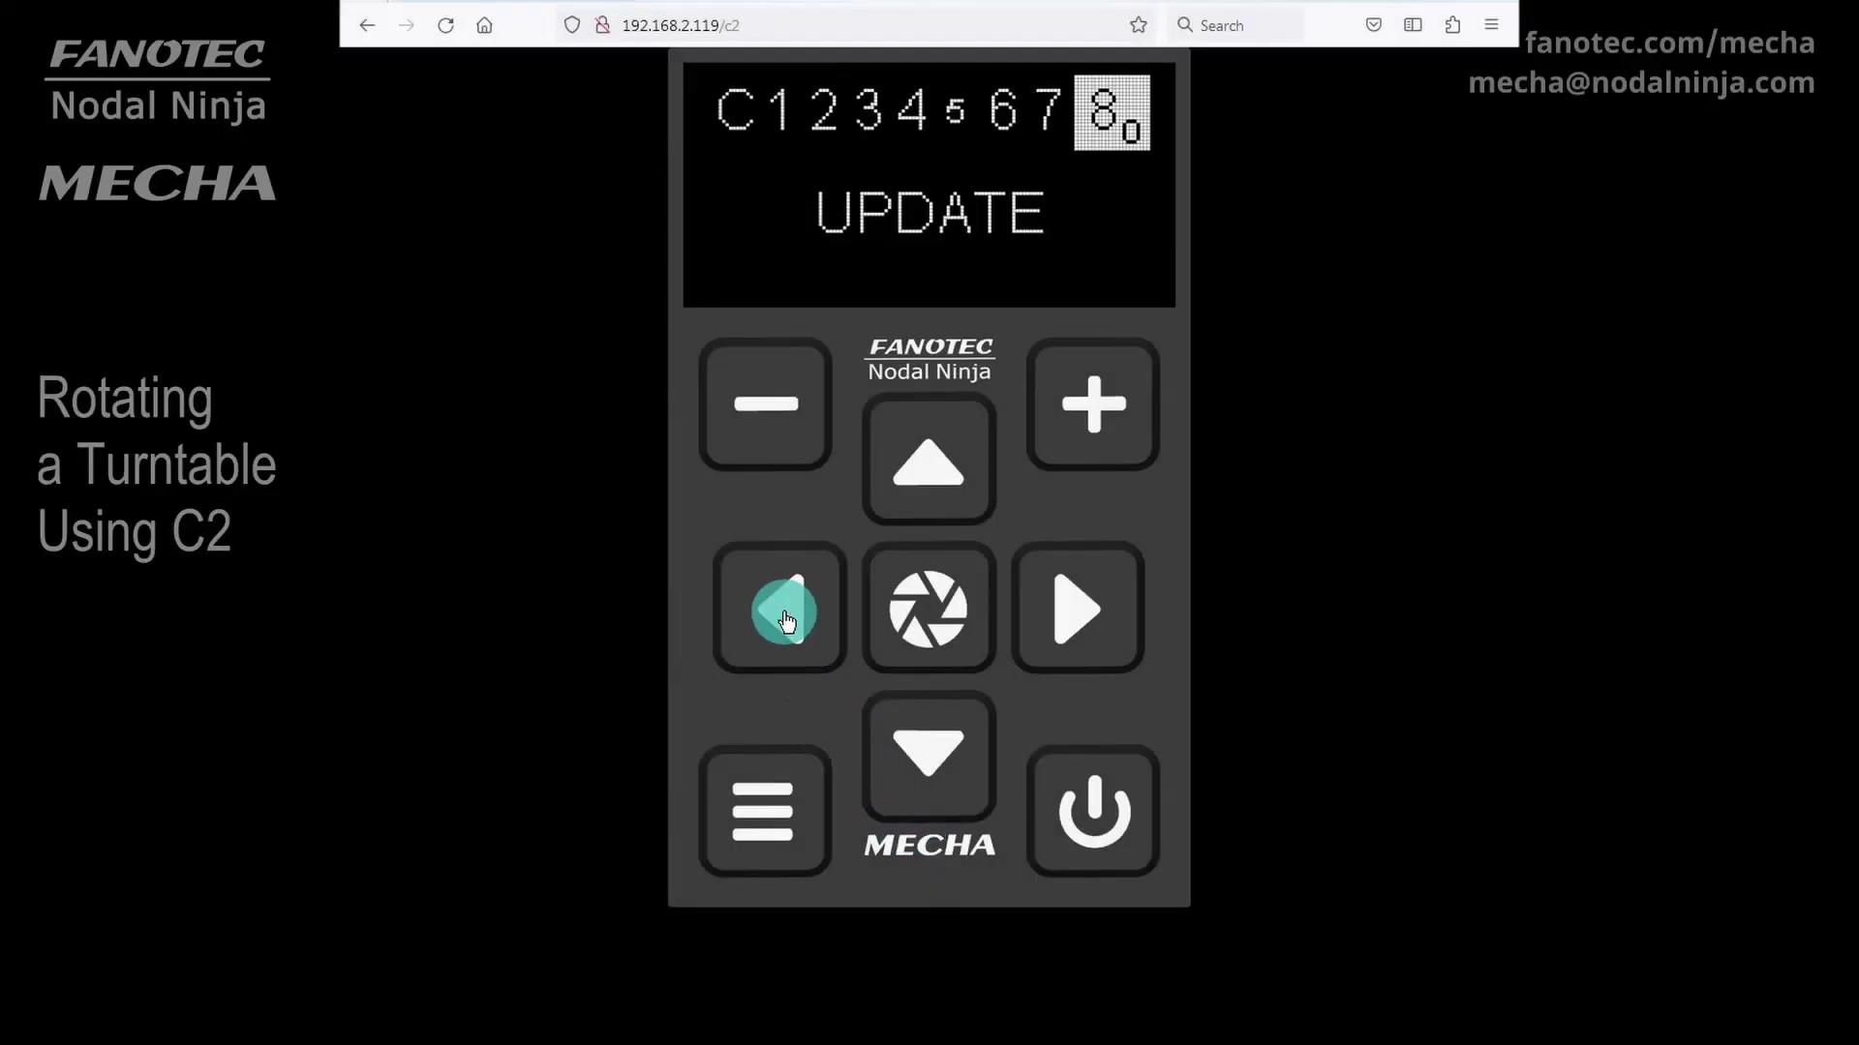
{"action": "left_click", "coordinate": [927, 477]}
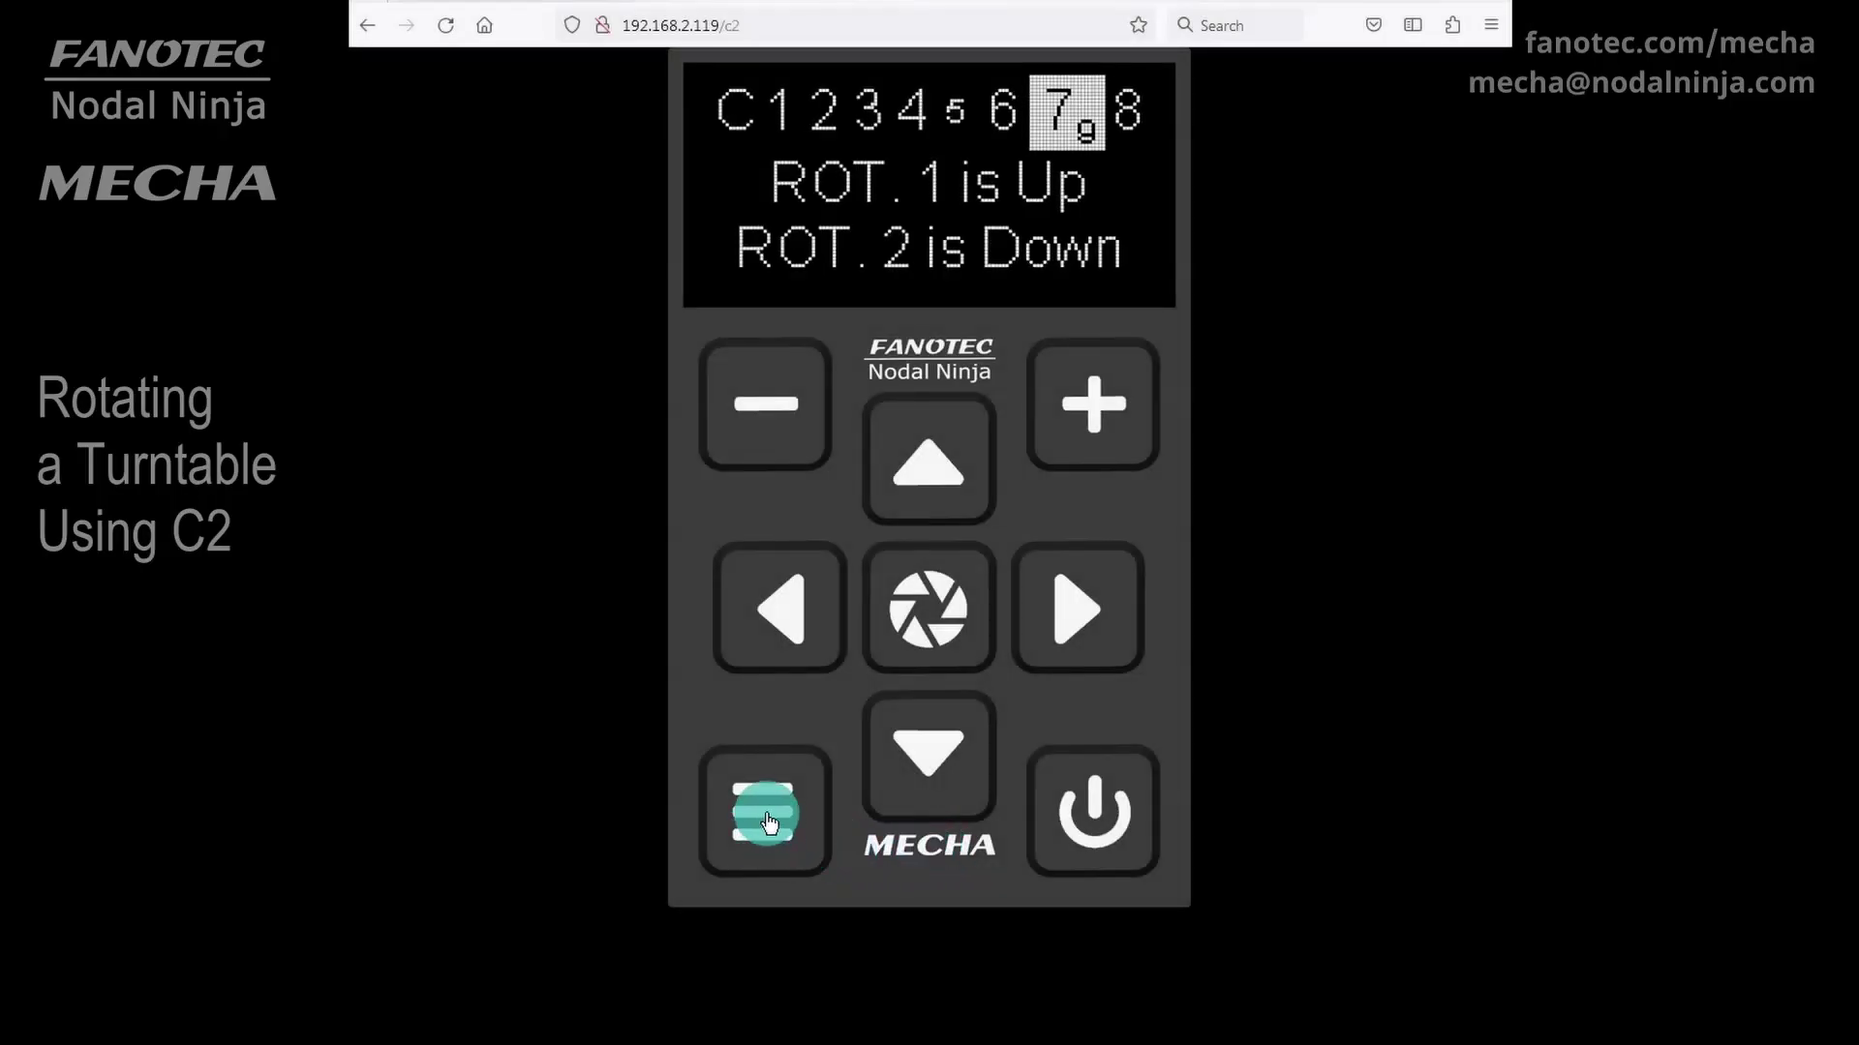
Switch from the configuration to the programs and start a new program in empty slot 021
{"action": "left_click", "coordinate": [763, 821]}
{"action": "left_click", "coordinate": [1073, 617]}
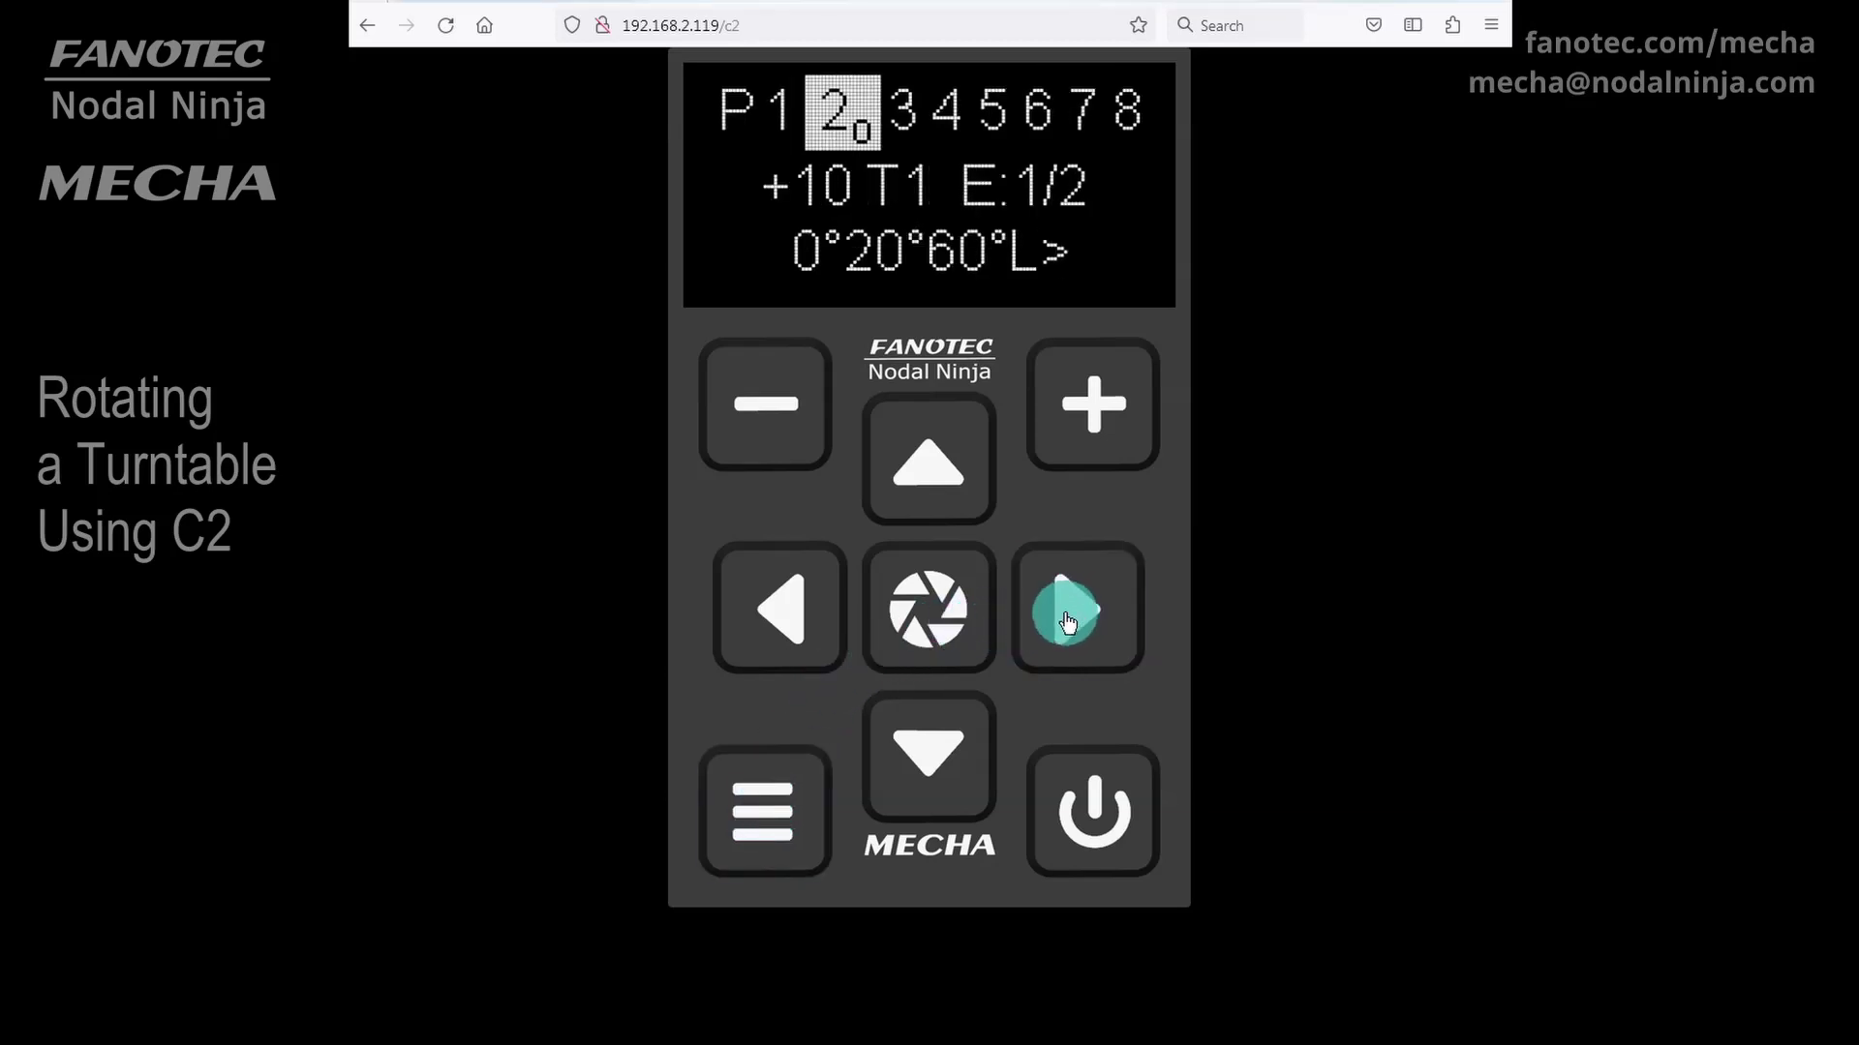
{"action": "left_click", "coordinate": [926, 763]}
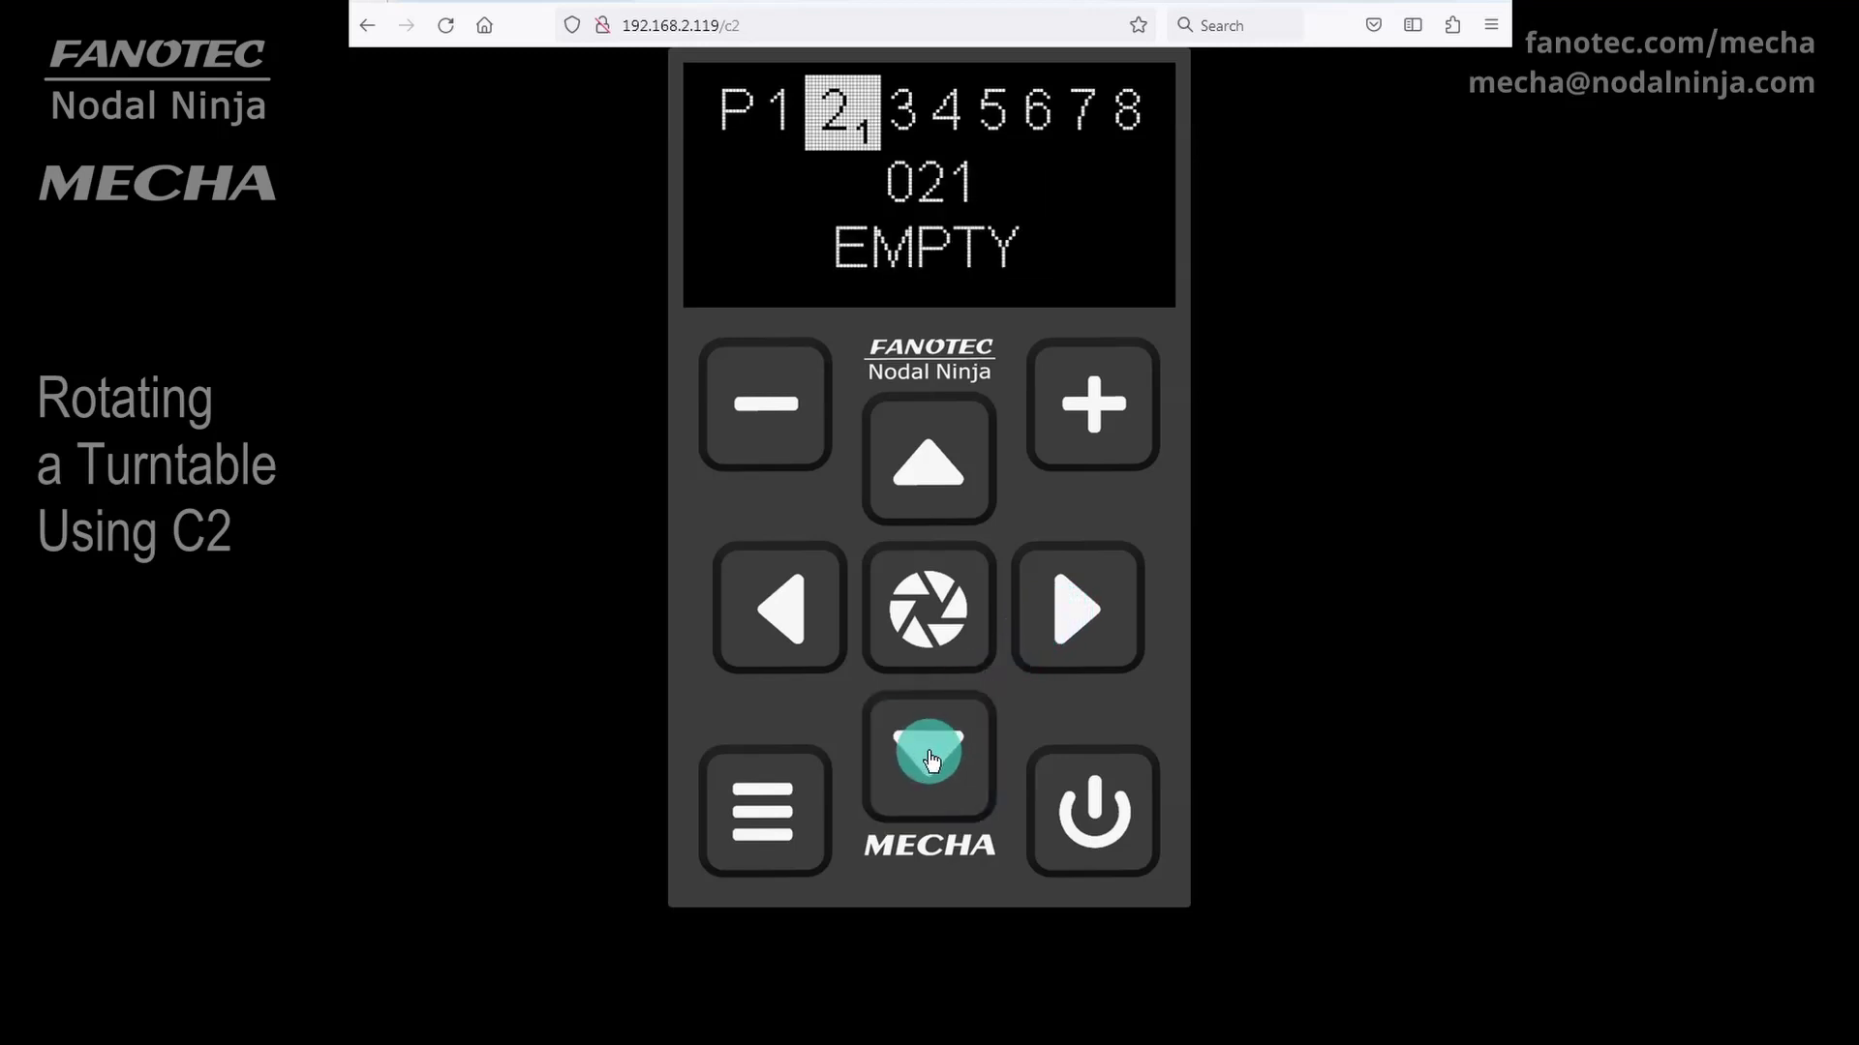
{"action": "left_click", "coordinate": [1095, 409]}
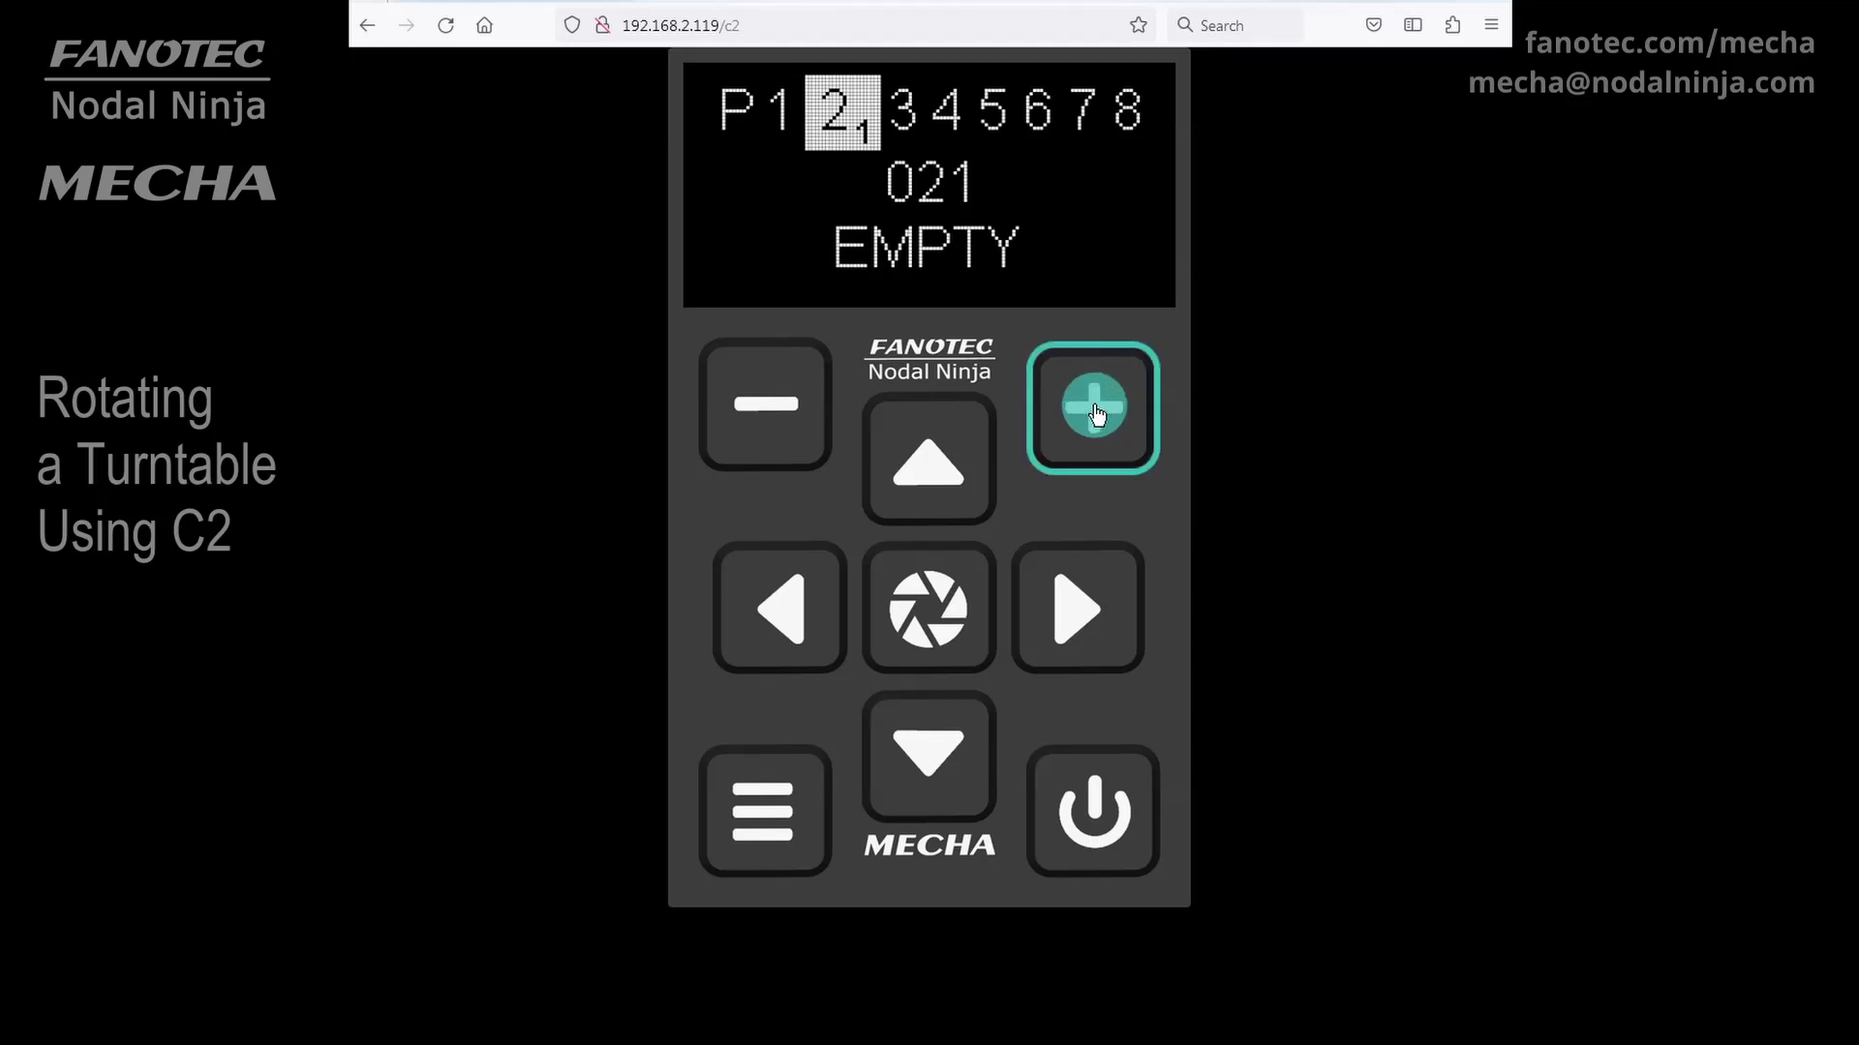
Change program 021 from AUTO to a fixed 12 shots (12sh)
{"action": "left_click", "coordinate": [931, 474]}
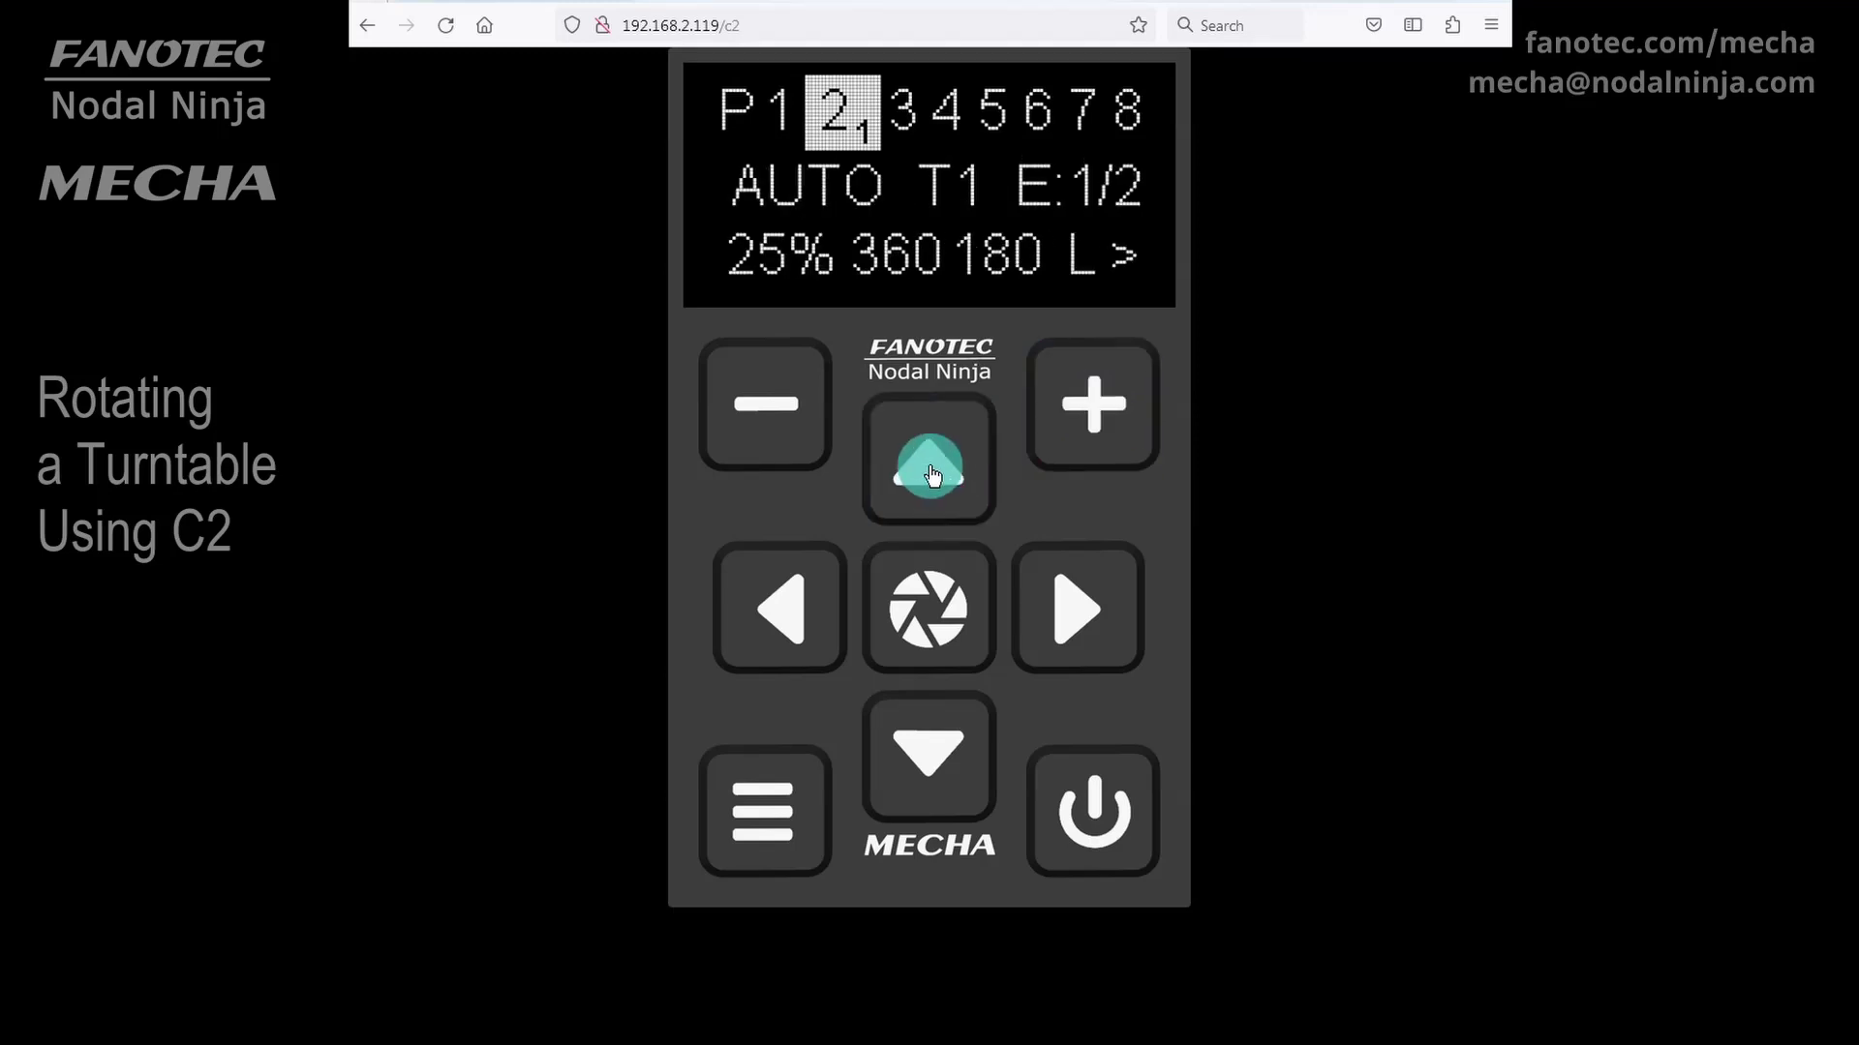
{"action": "left_click", "coordinate": [931, 474]}
{"action": "left_click", "coordinate": [928, 474]}
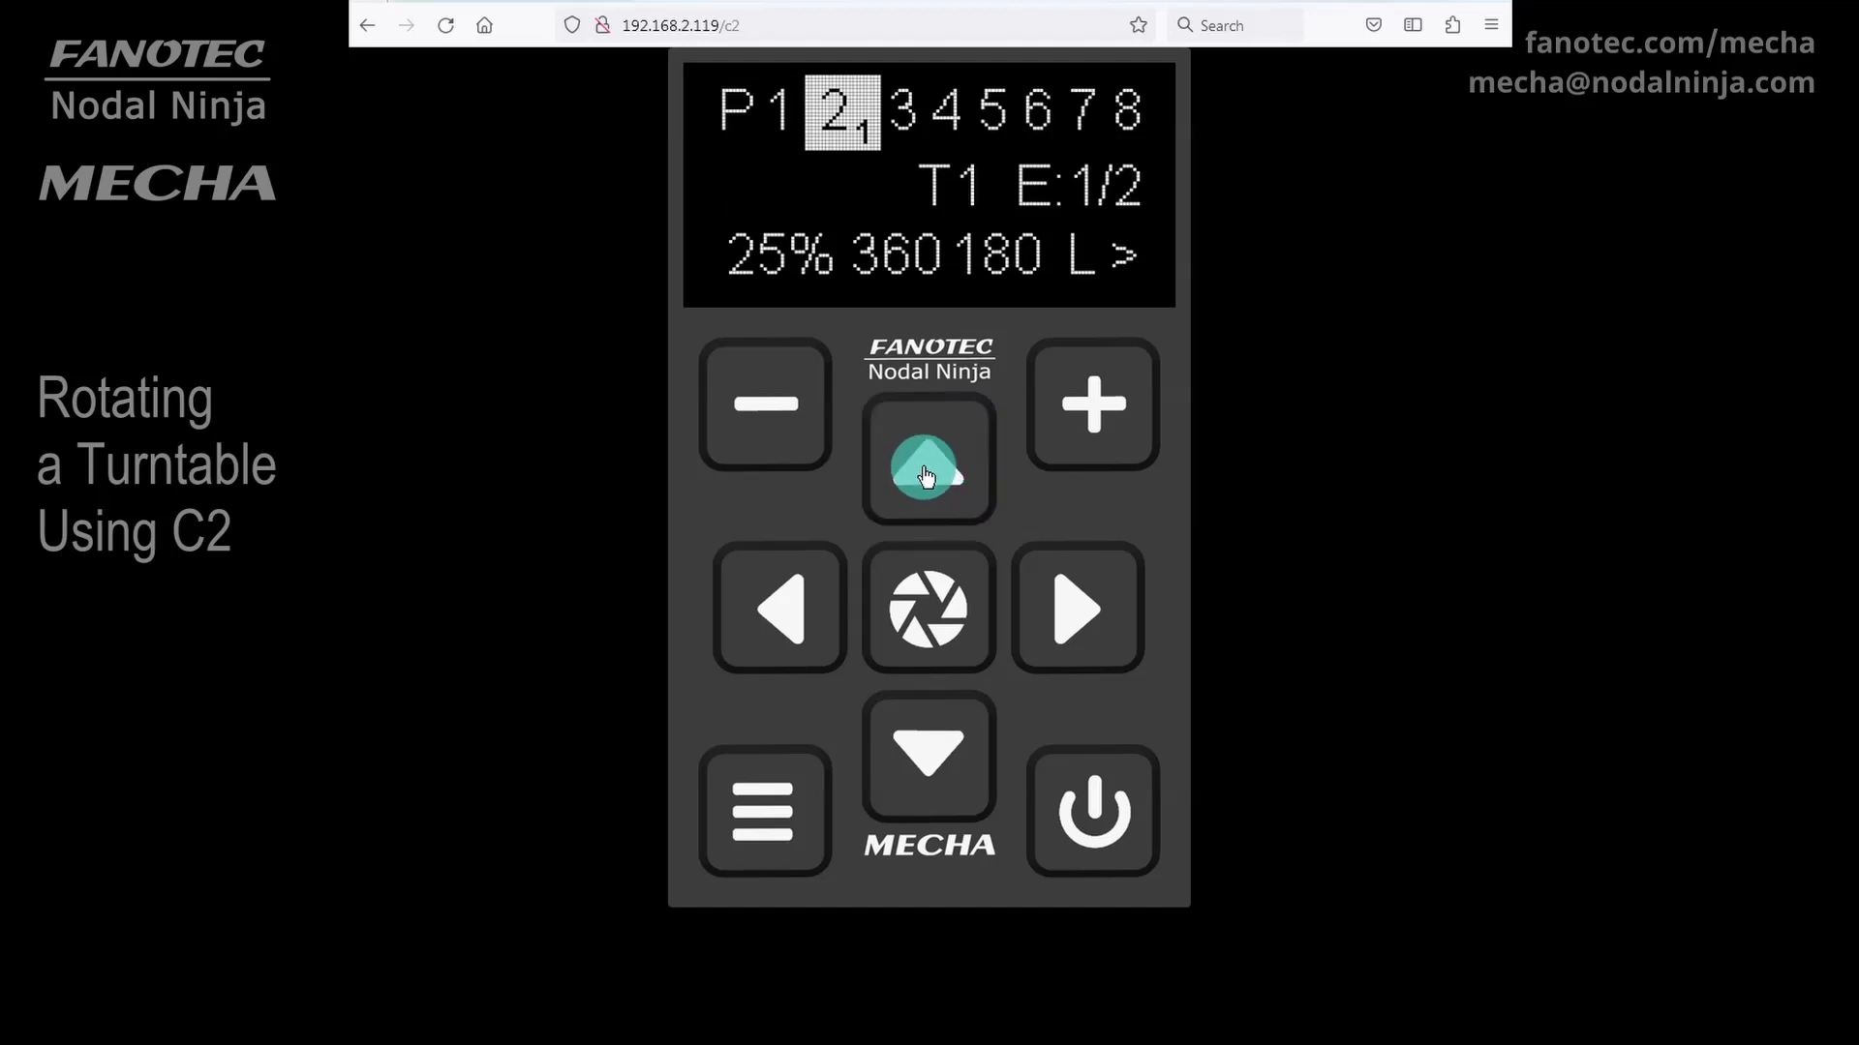
{"action": "left_click", "coordinate": [929, 474]}
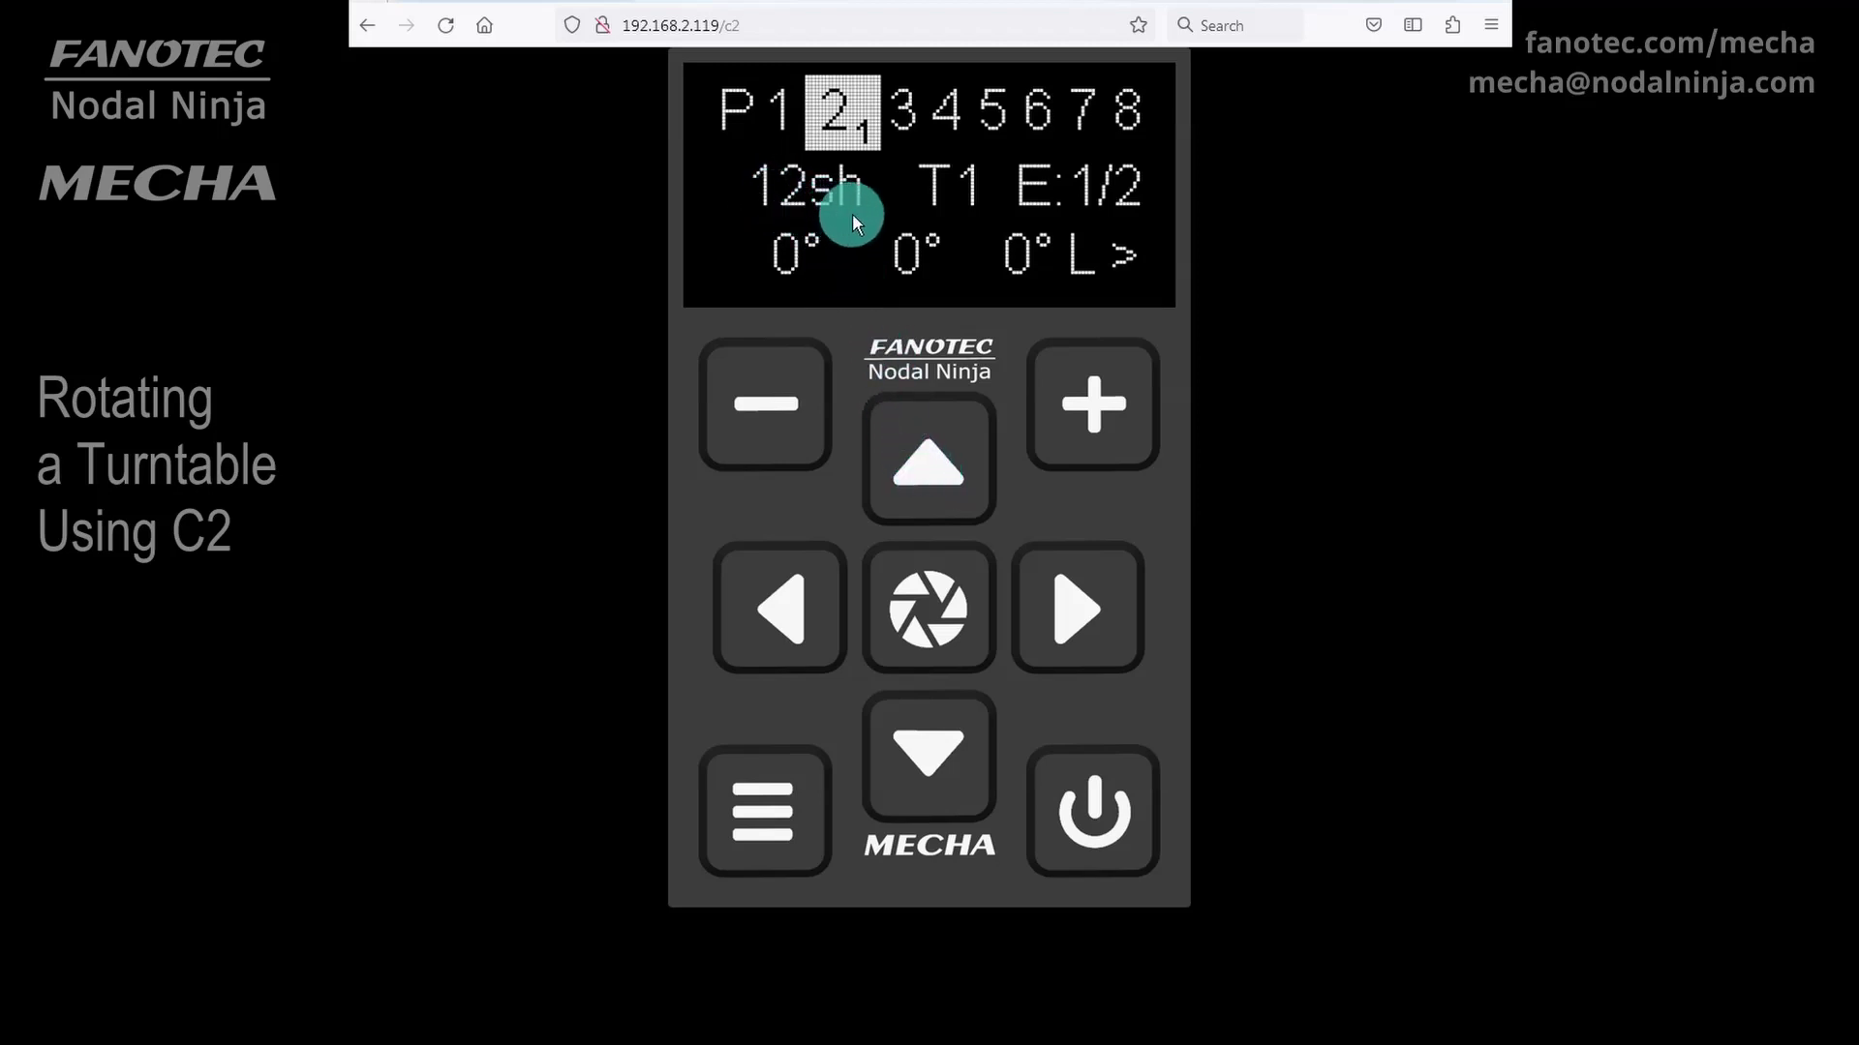
Set the rotation direction of program 021 to "?" so it is chosen at each start
{"action": "left_click", "coordinate": [1074, 620]}
{"action": "left_click", "coordinate": [1075, 620]}
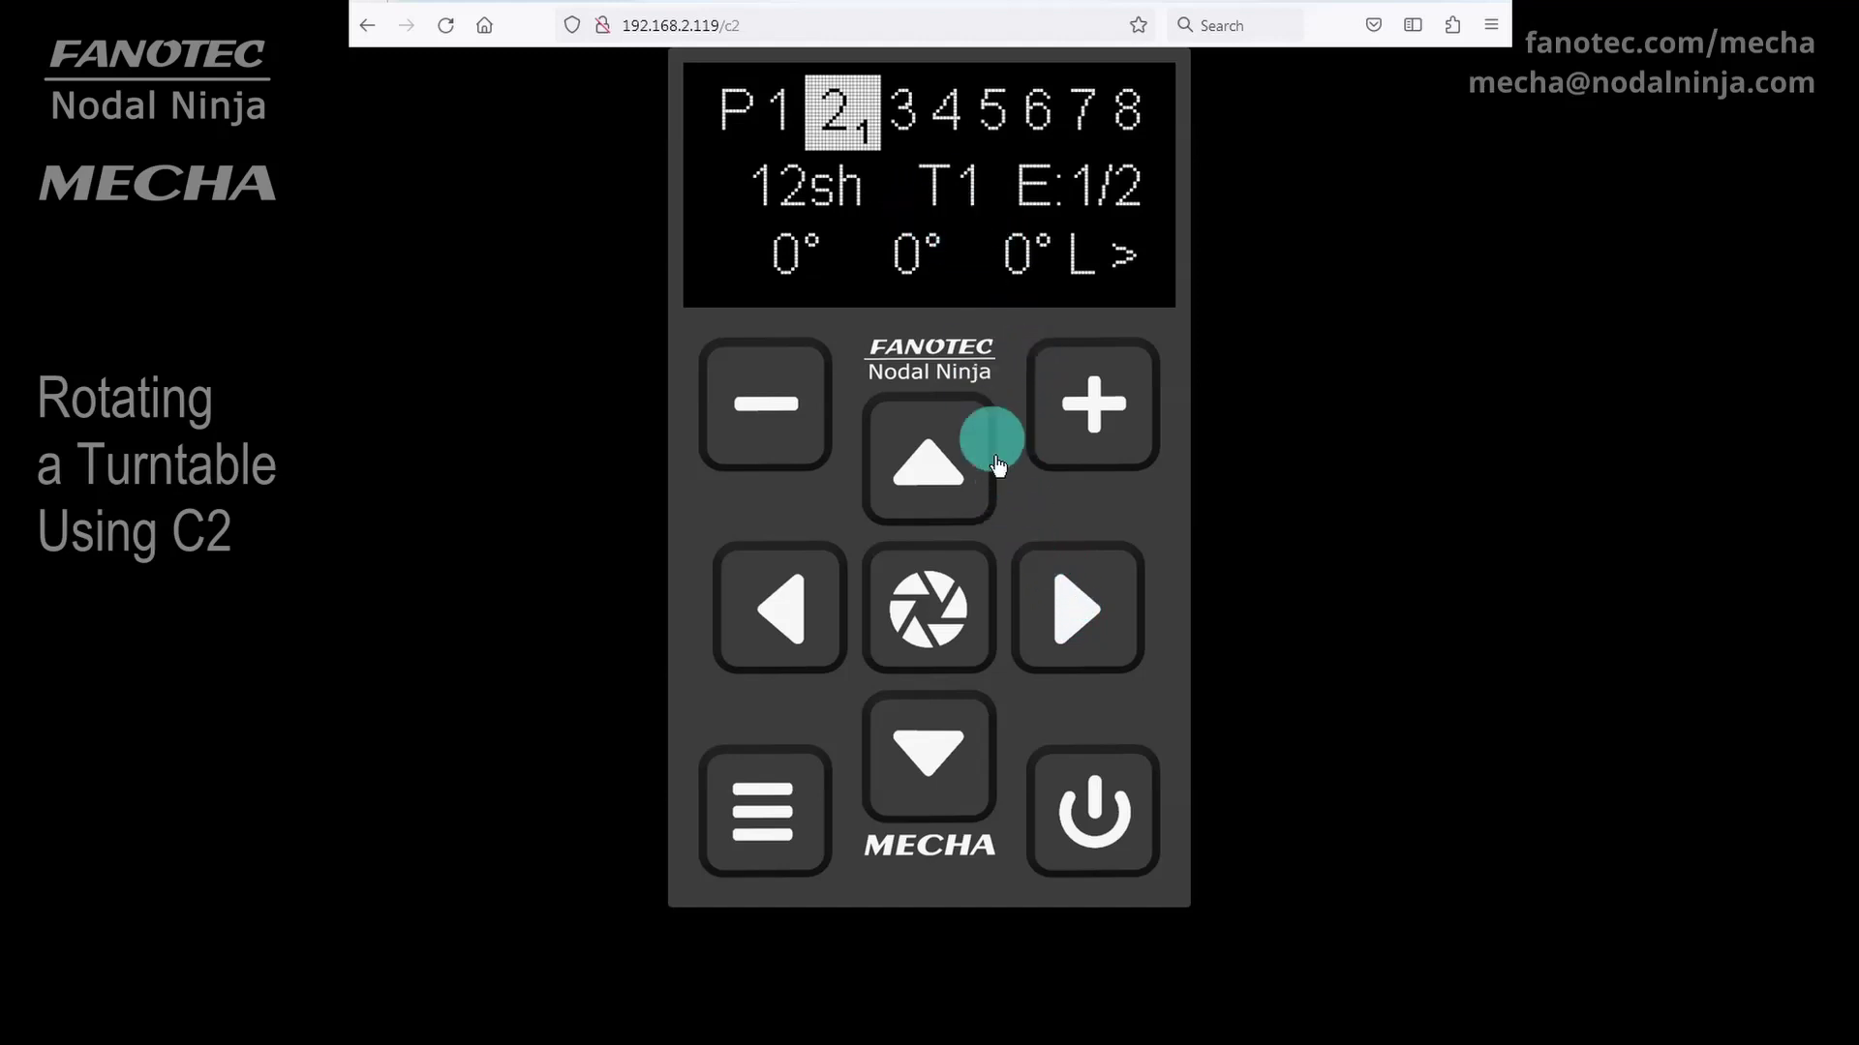
{"action": "left_click", "coordinate": [1073, 616]}
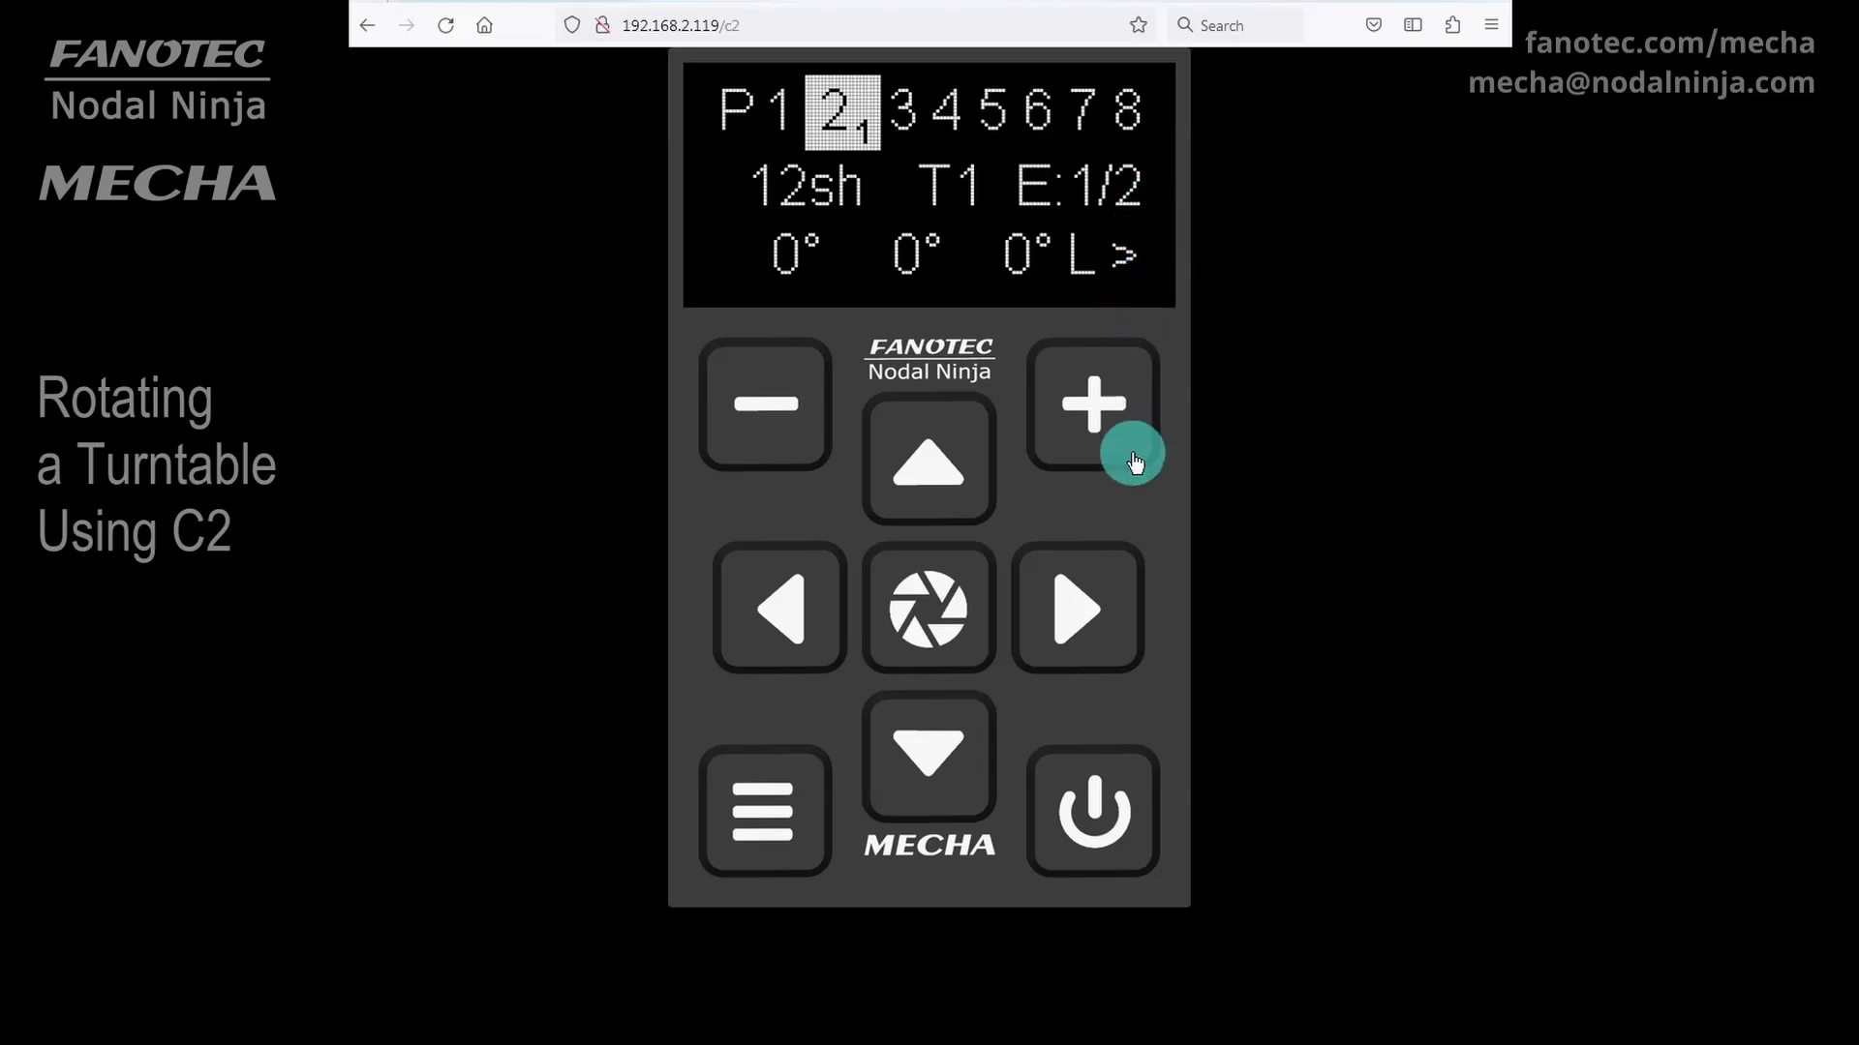
{"action": "left_click", "coordinate": [1074, 615]}
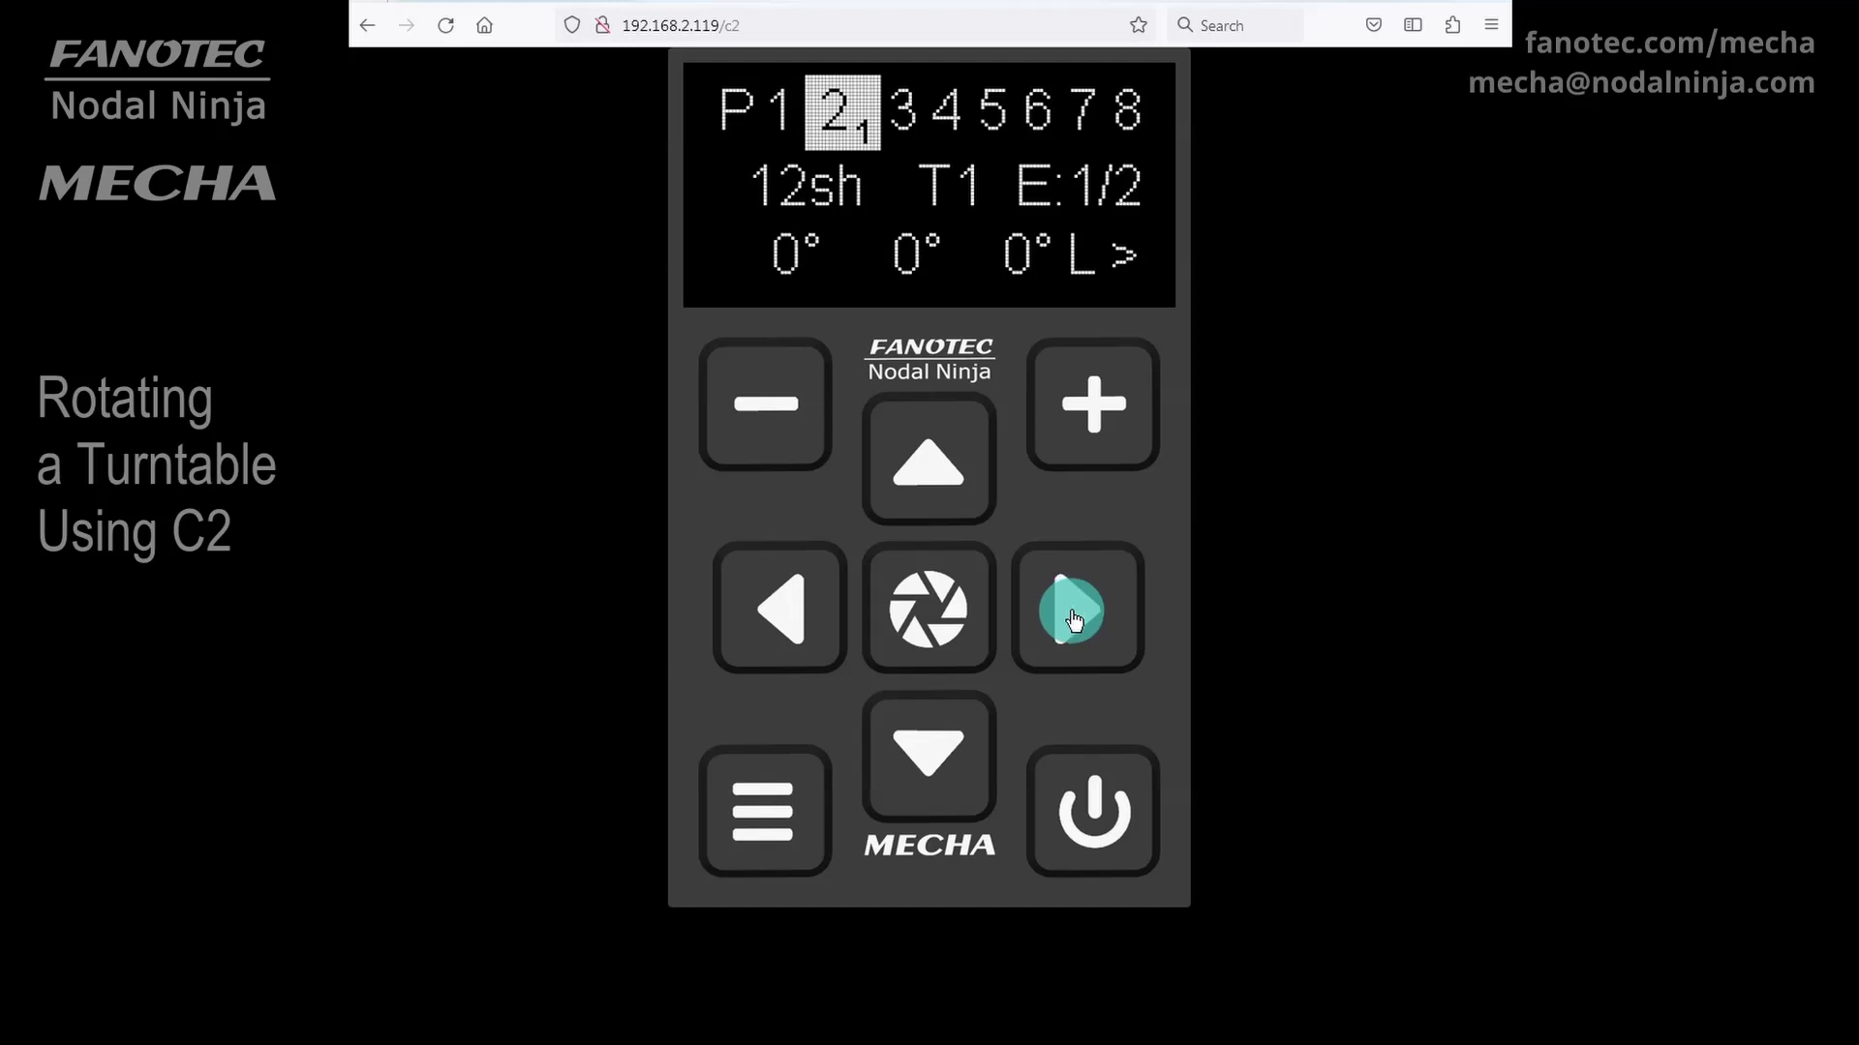
{"action": "left_click", "coordinate": [1075, 618]}
{"action": "left_click", "coordinate": [1074, 618]}
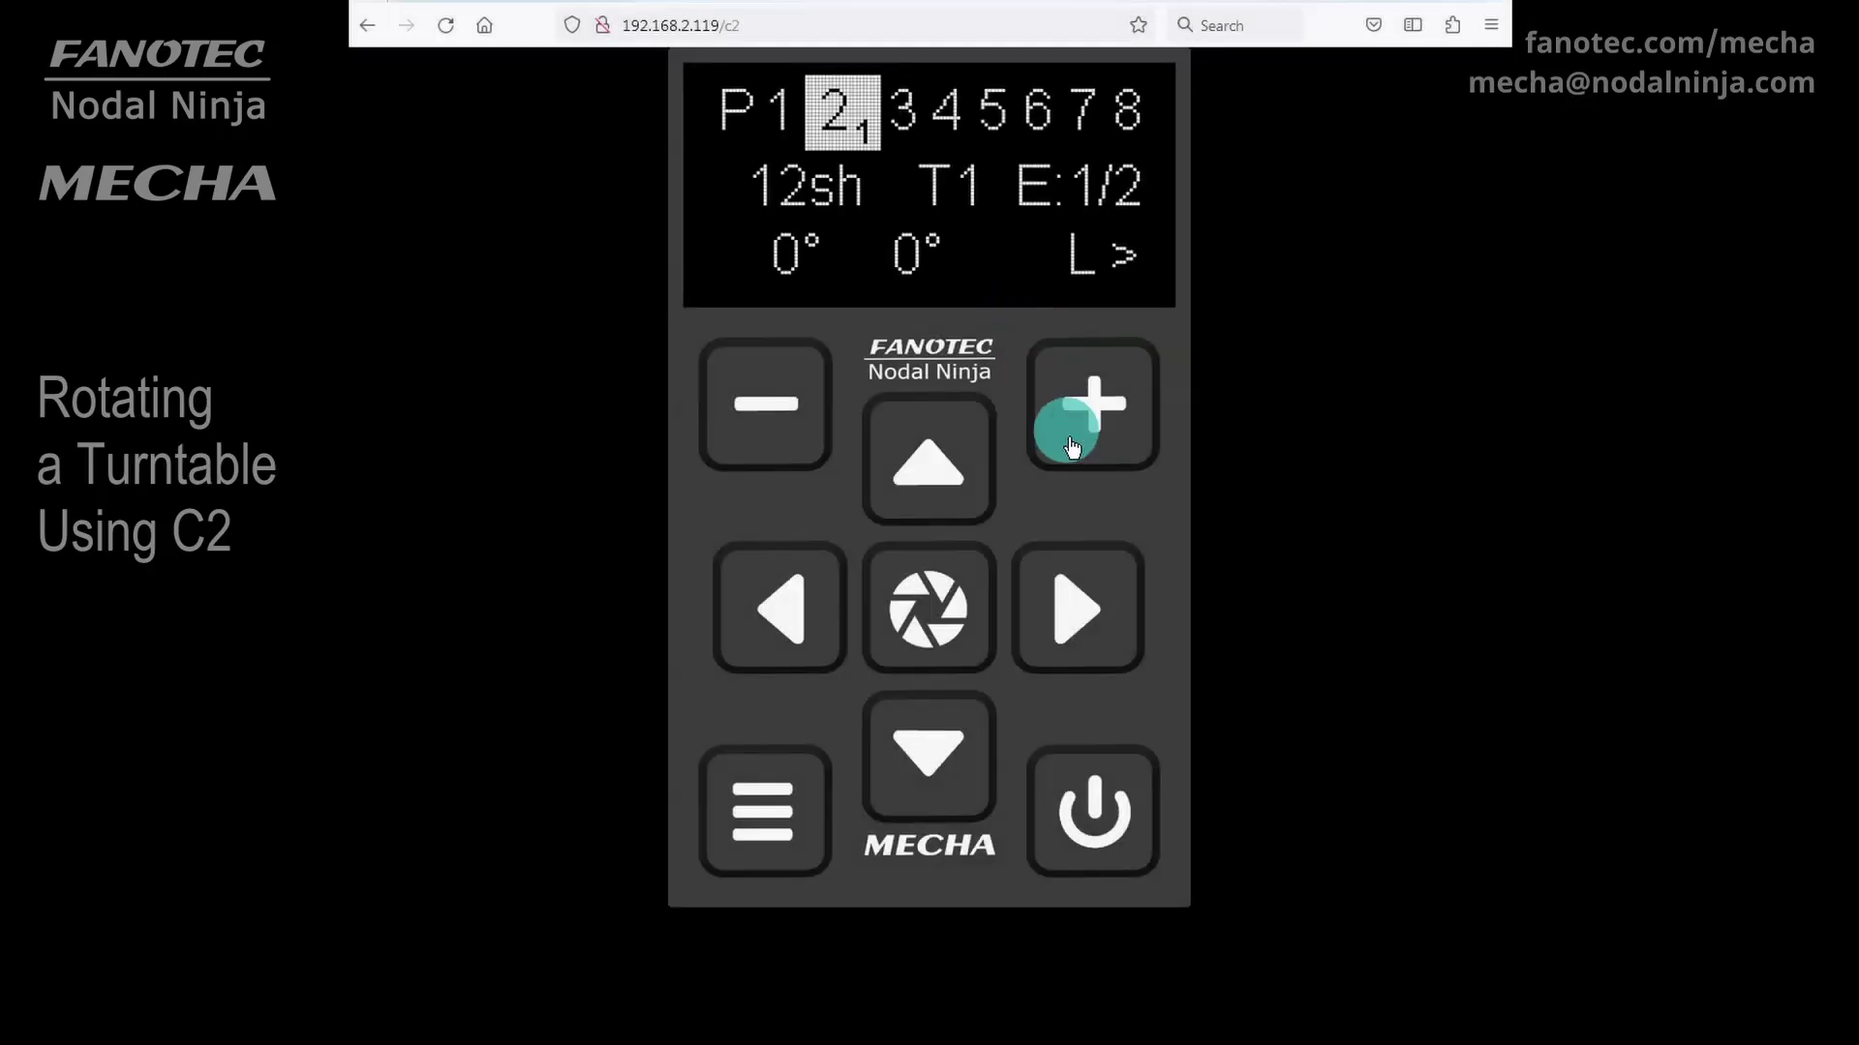
{"action": "left_click", "coordinate": [1074, 611]}
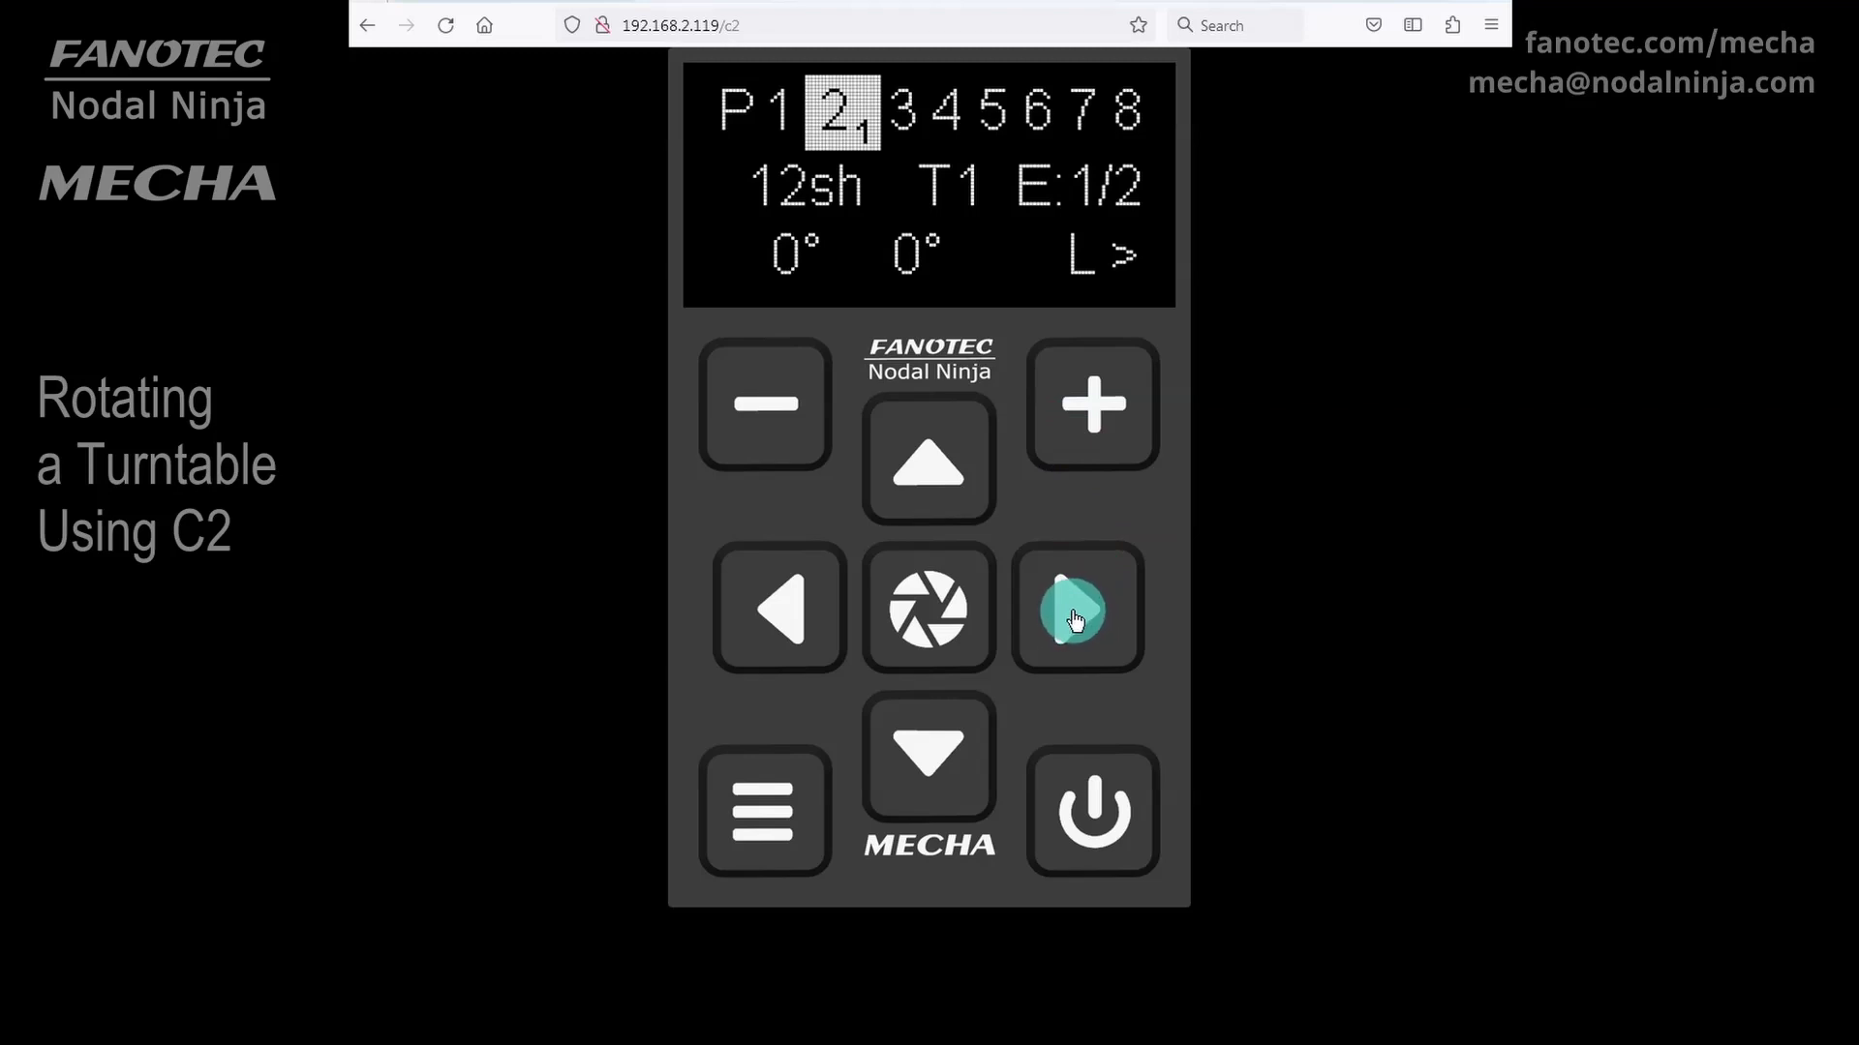
{"action": "left_click", "coordinate": [1077, 617]}
{"action": "left_click", "coordinate": [1072, 619]}
{"action": "left_click", "coordinate": [1094, 407]}
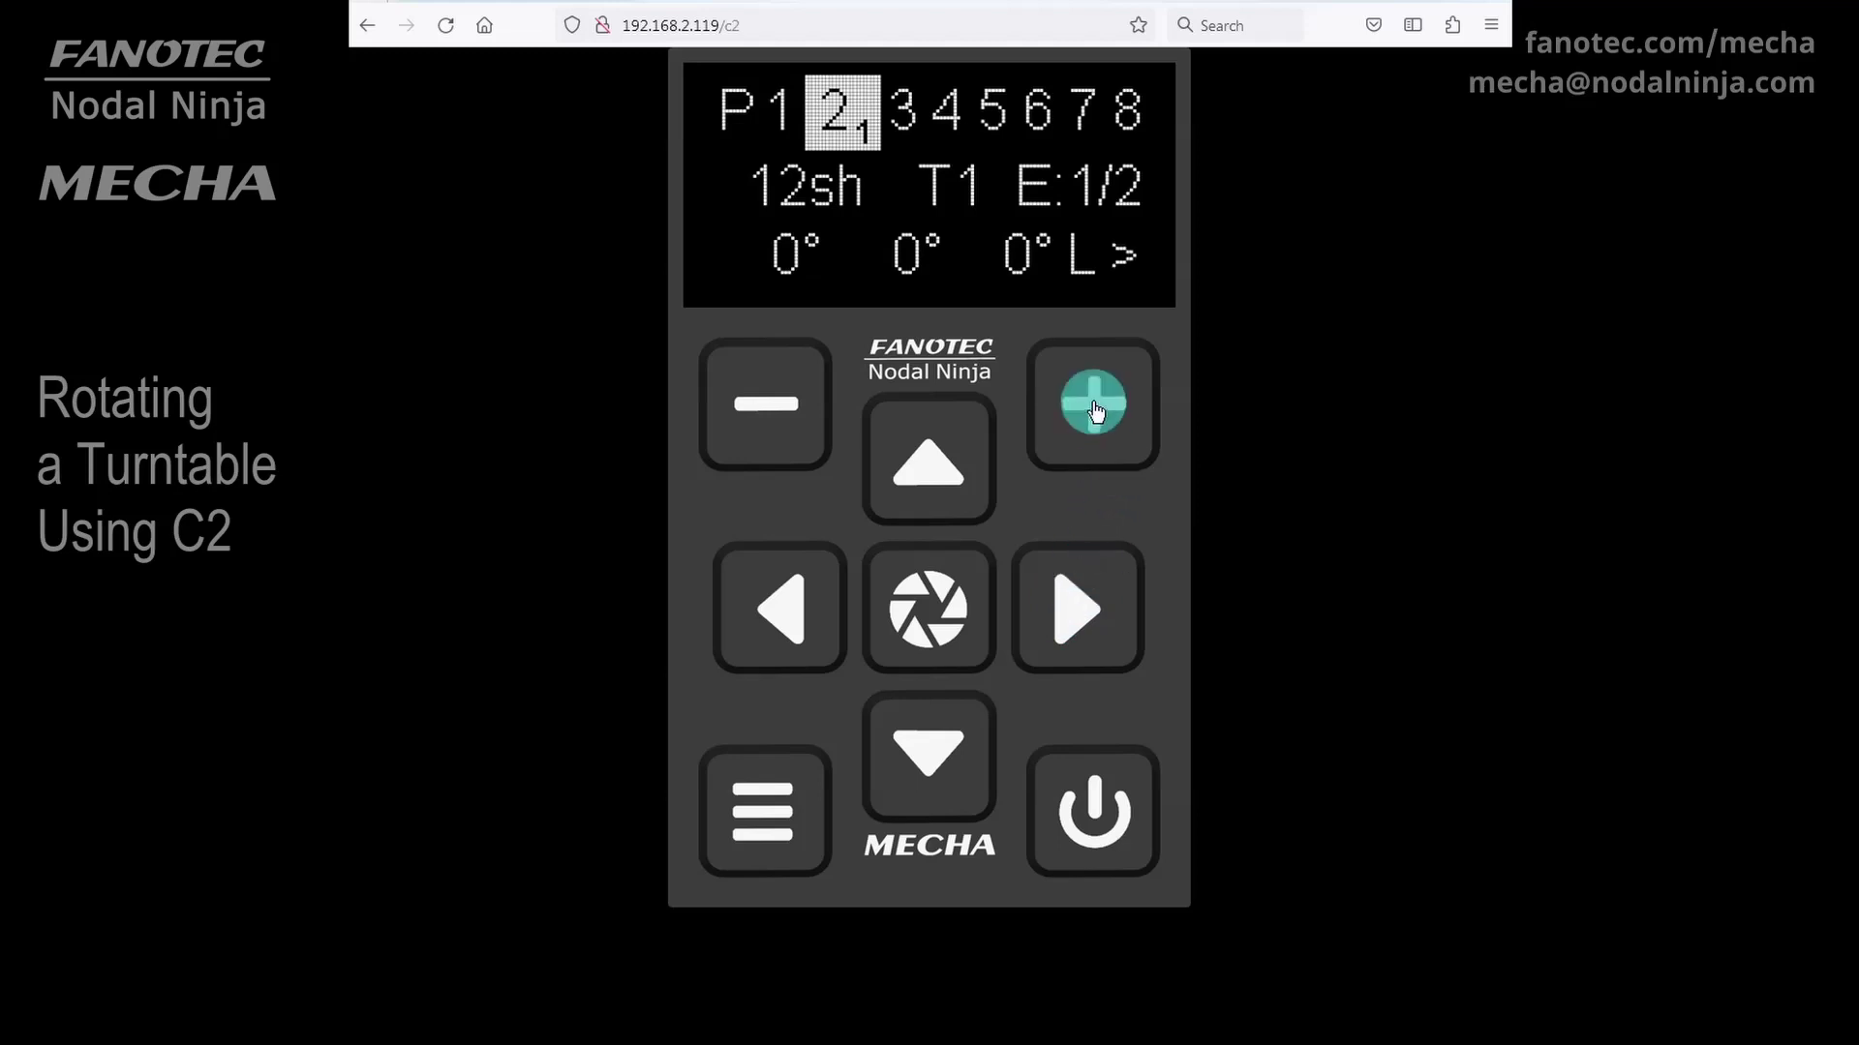
{"action": "left_click", "coordinate": [1095, 409]}
{"action": "left_click", "coordinate": [1095, 408]}
{"action": "left_click", "coordinate": [1136, 303]}
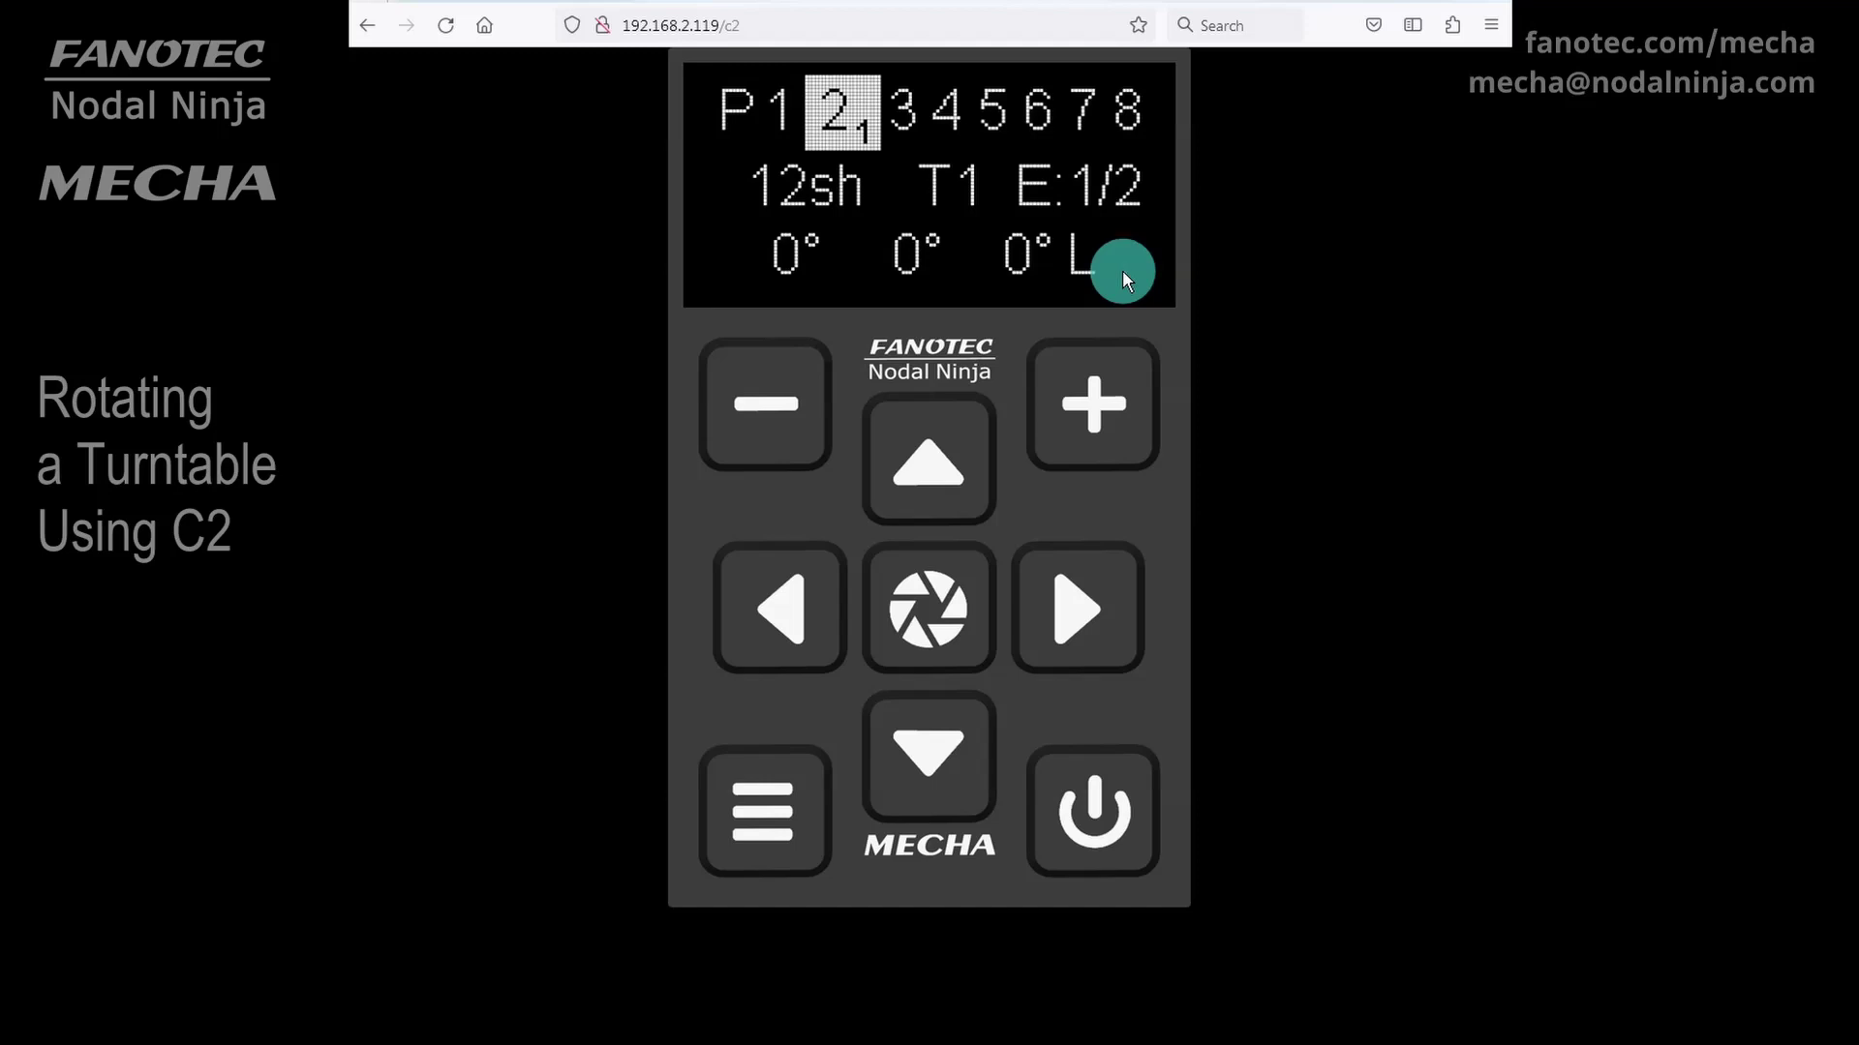
In the extended settings of program 021, remove the zenith and nadir shots so the row order is MDU only
{"action": "left_click", "coordinate": [1077, 612]}
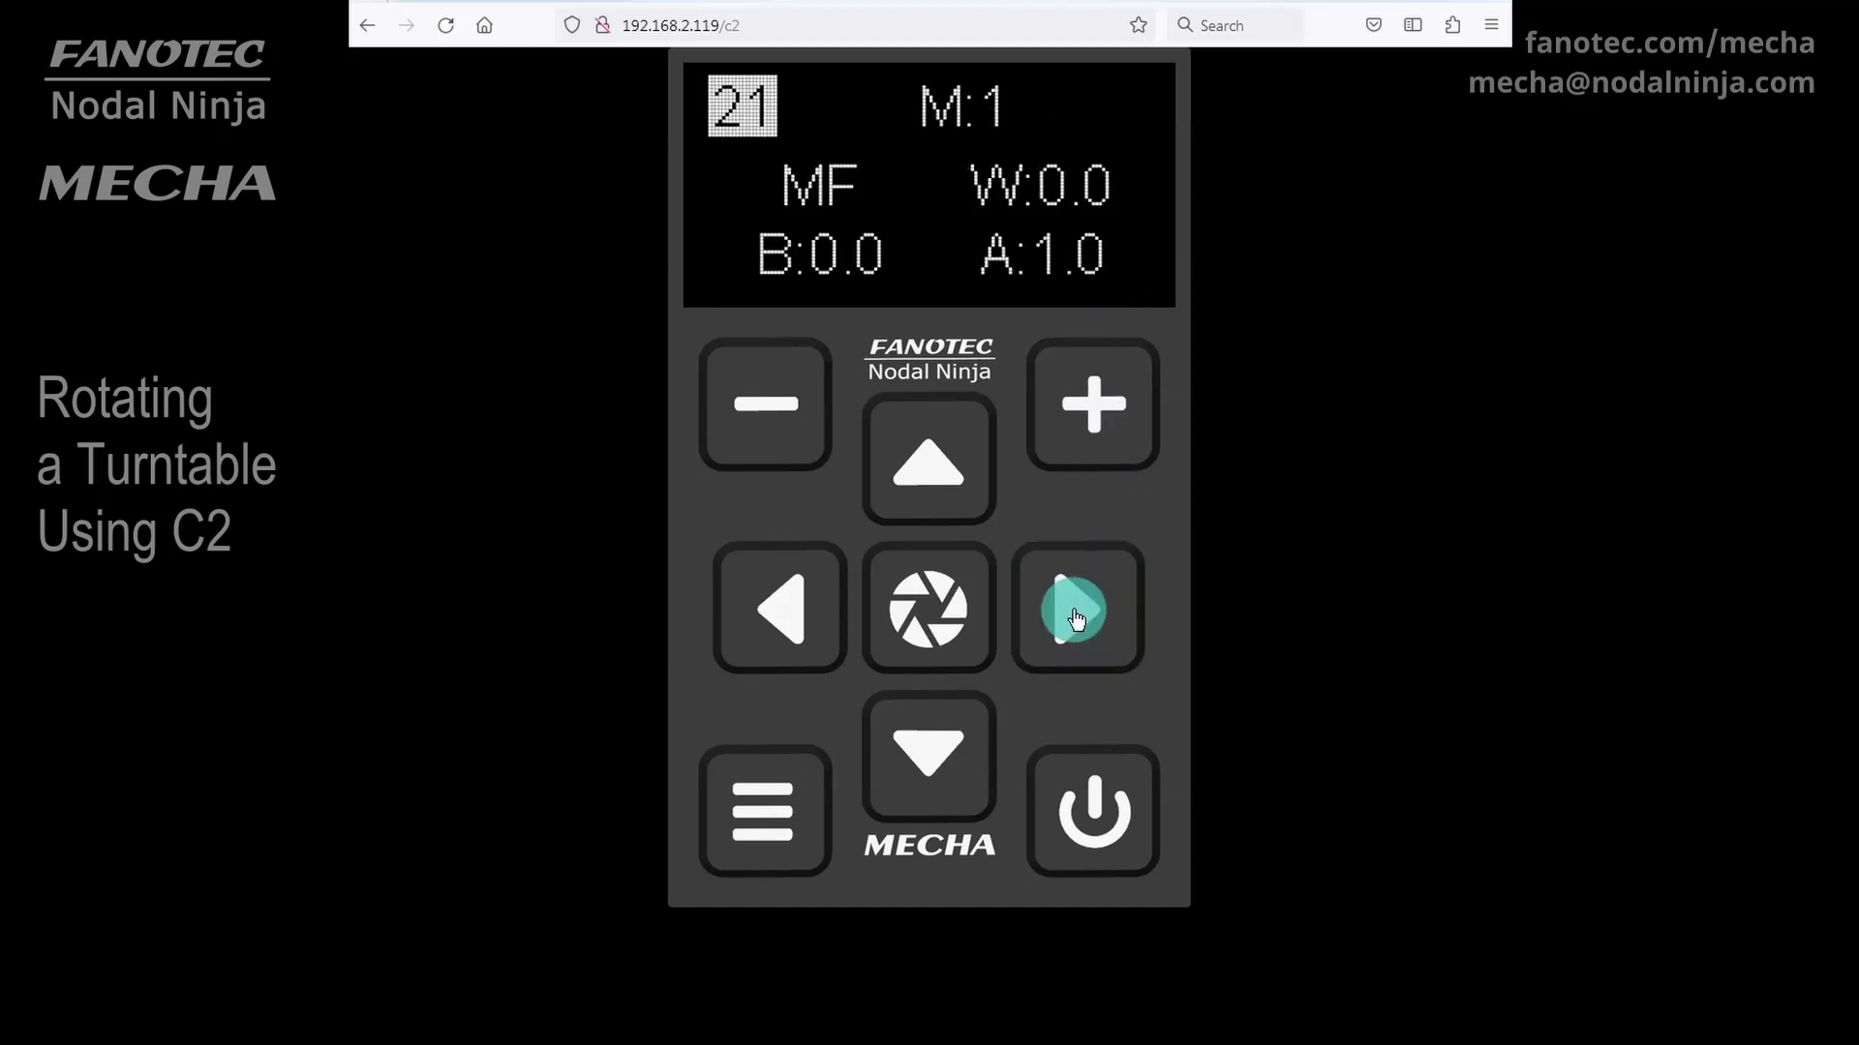
{"action": "left_click", "coordinate": [931, 757]}
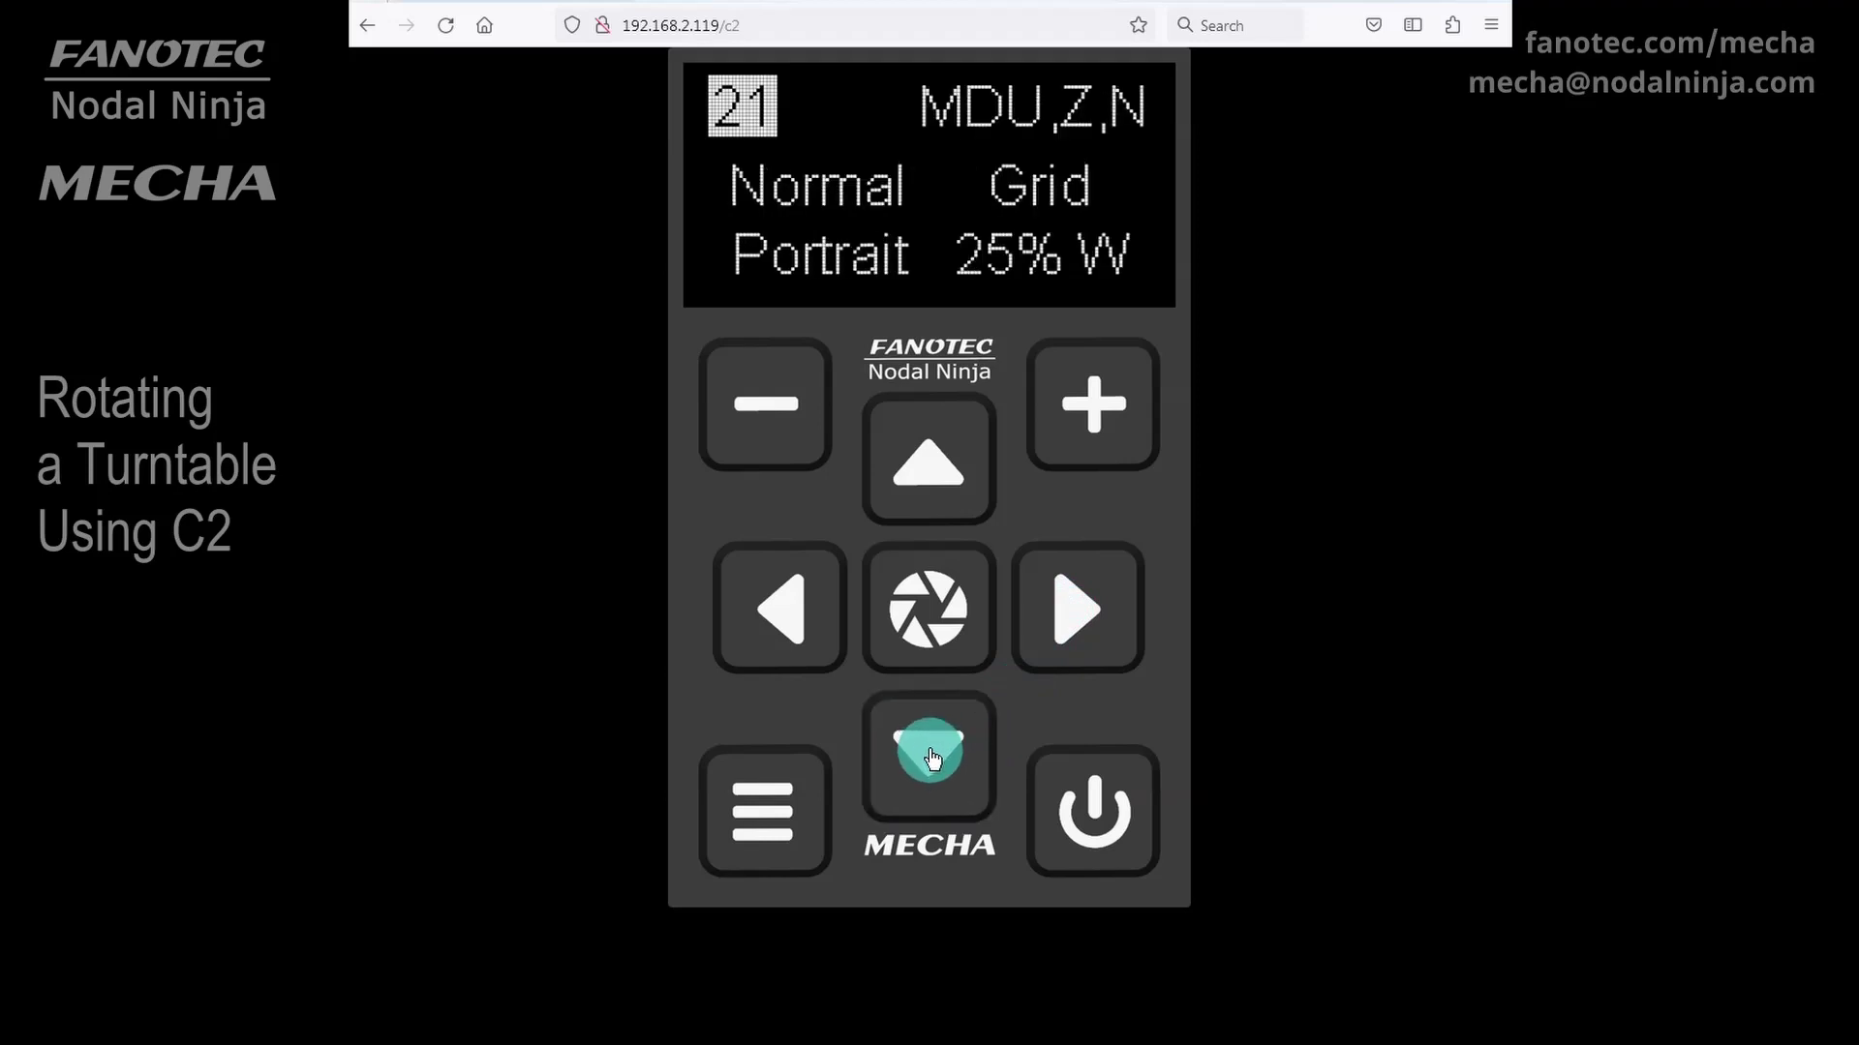
{"action": "left_click", "coordinate": [1073, 620]}
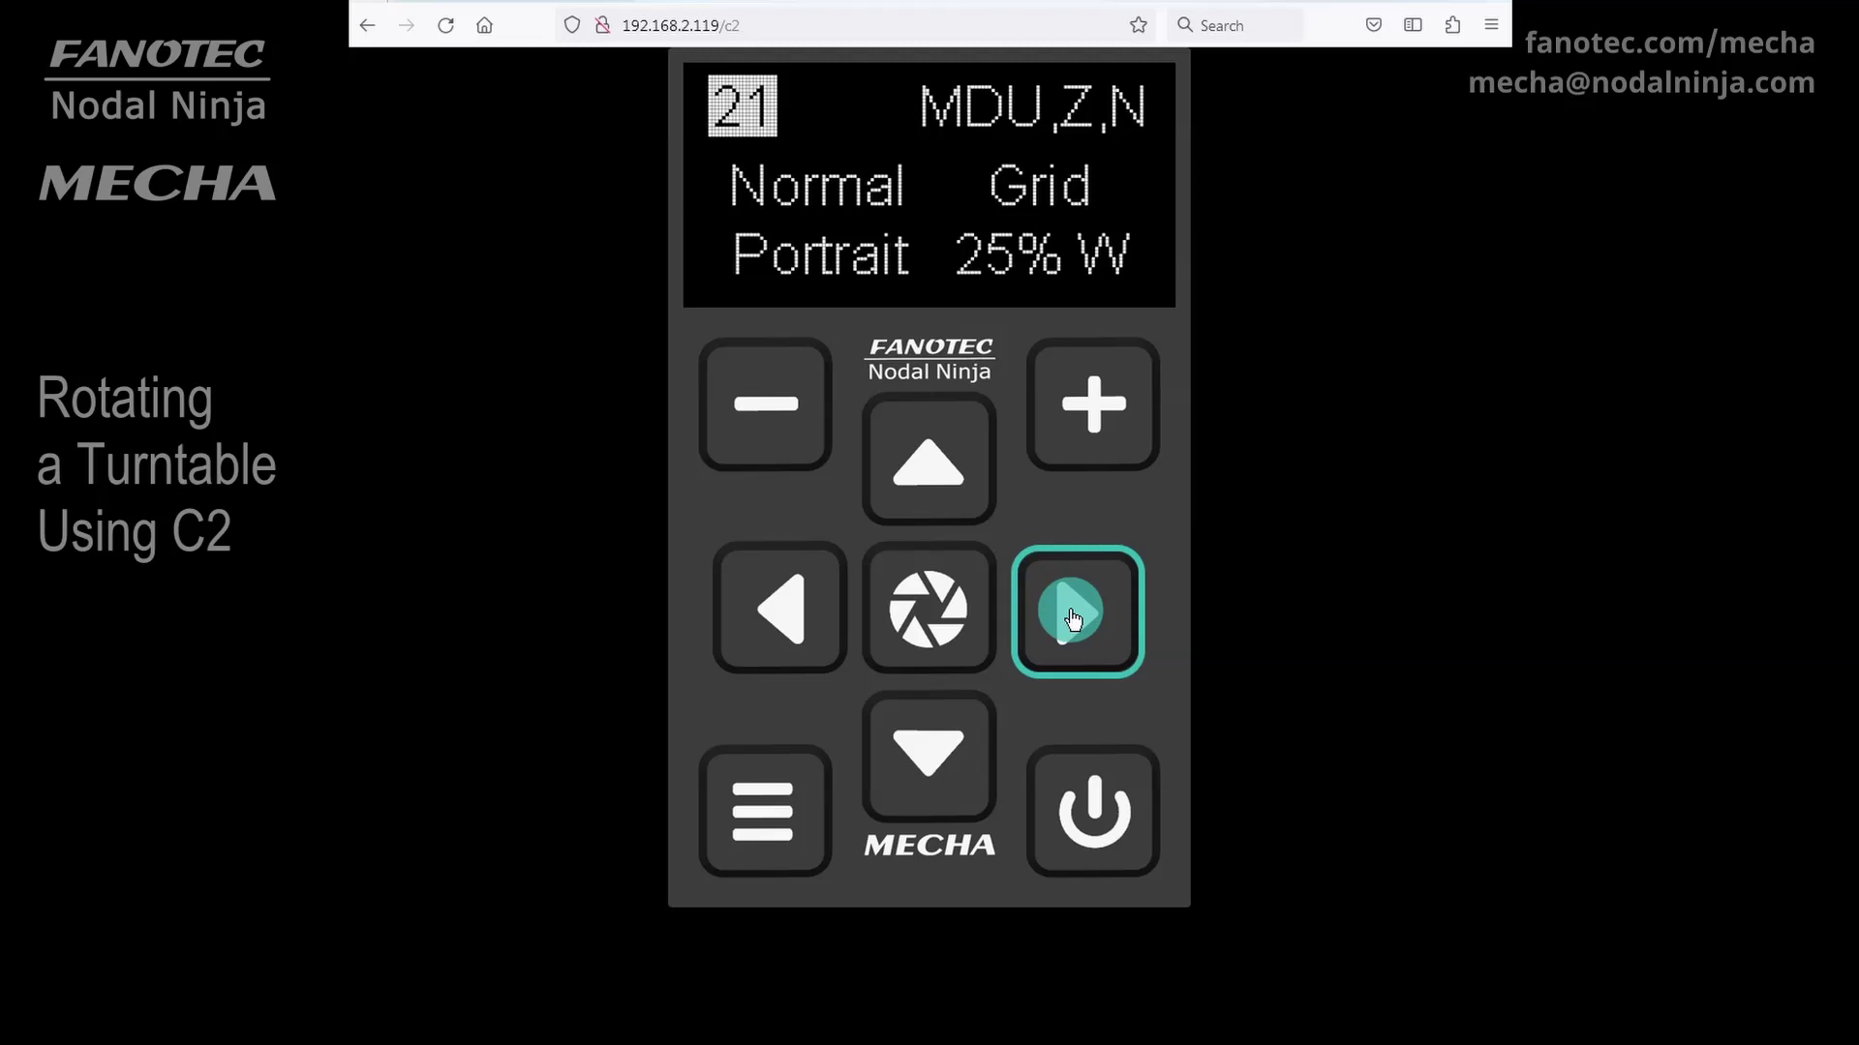
{"action": "left_click", "coordinate": [767, 406]}
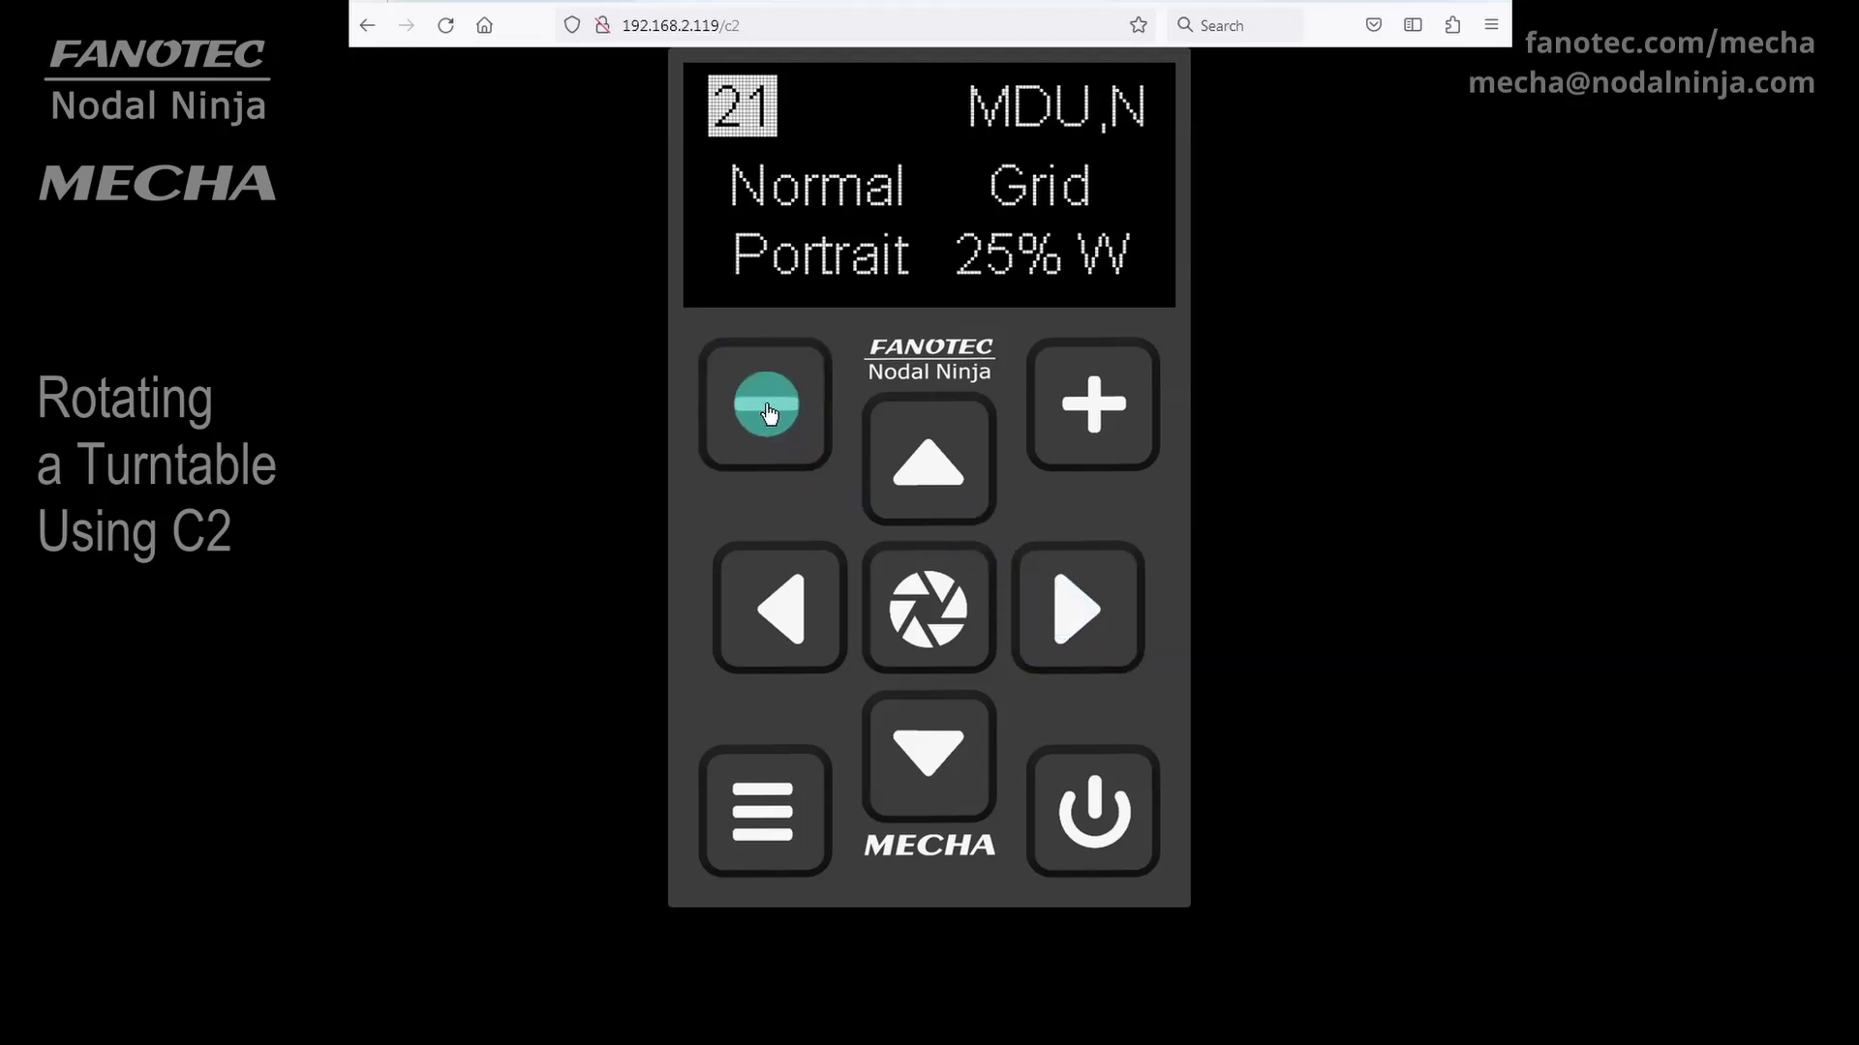
{"action": "left_click", "coordinate": [767, 407]}
{"action": "left_click", "coordinate": [769, 412]}
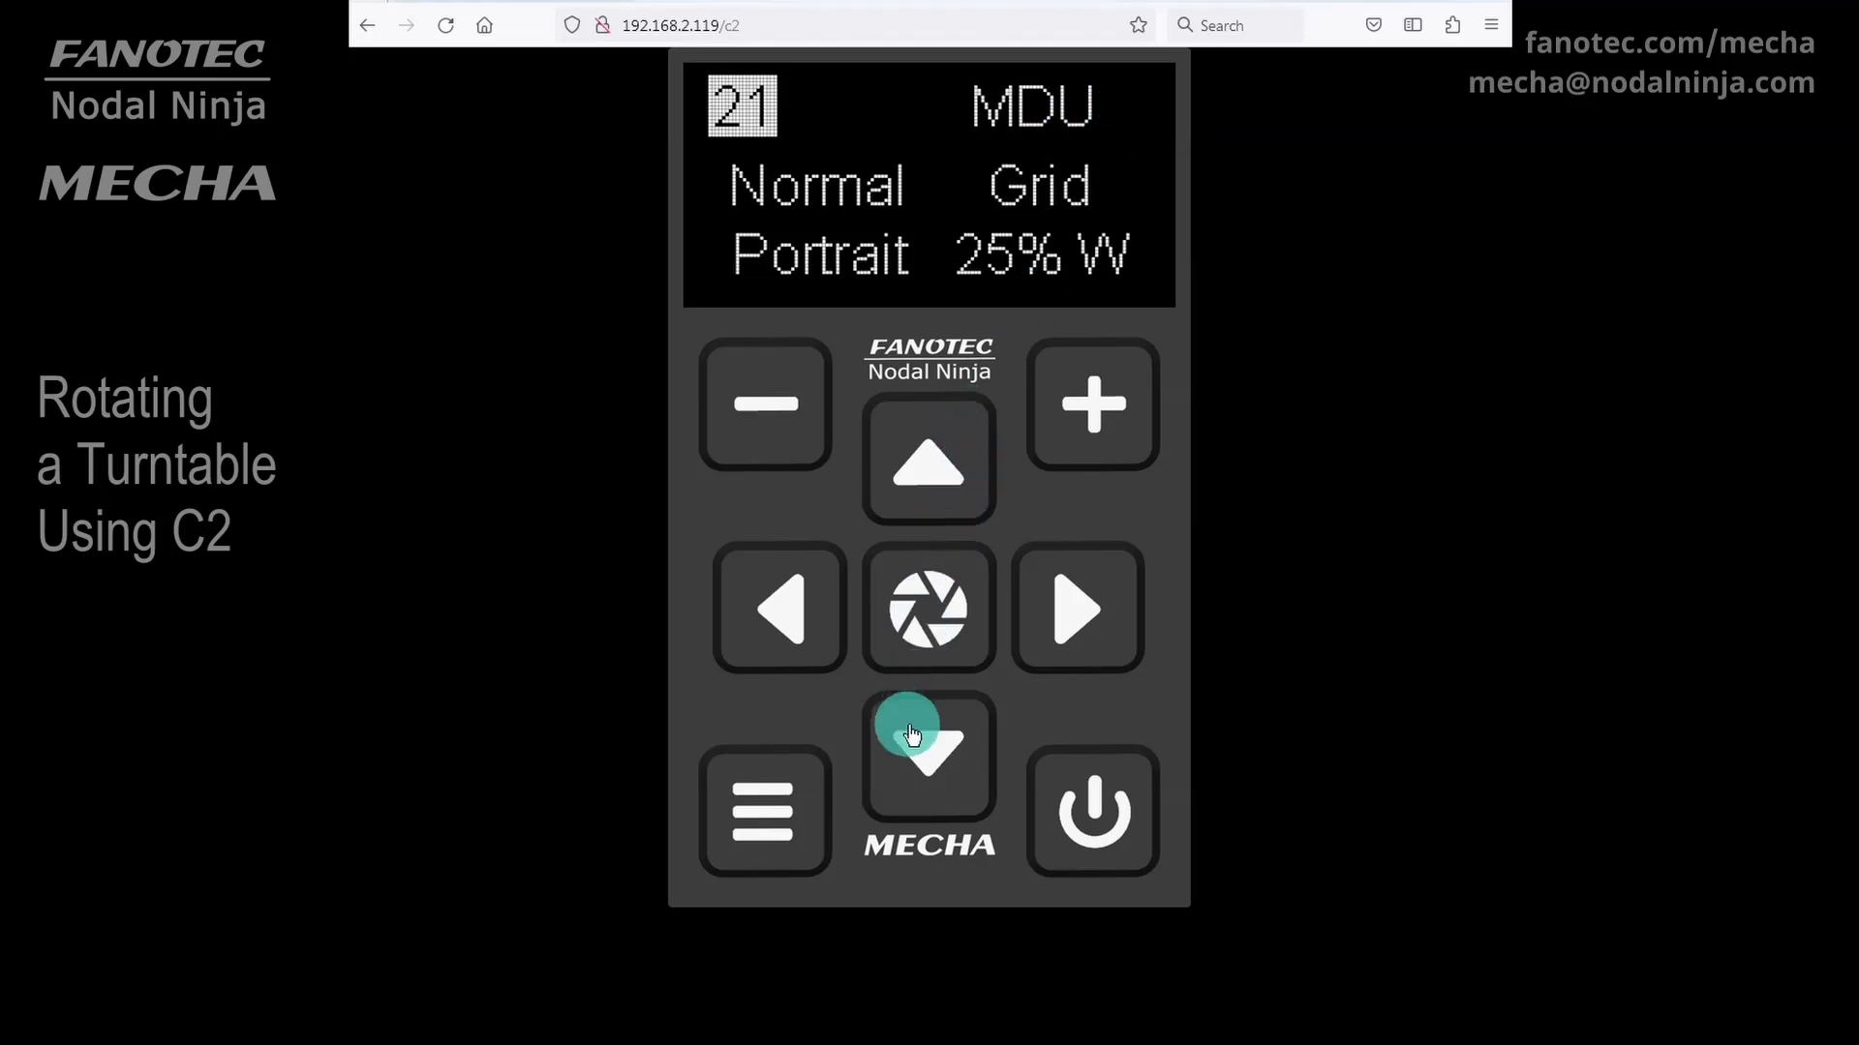
Check the speed settings page of program 021, save the program and start it
{"action": "left_click", "coordinate": [929, 759]}
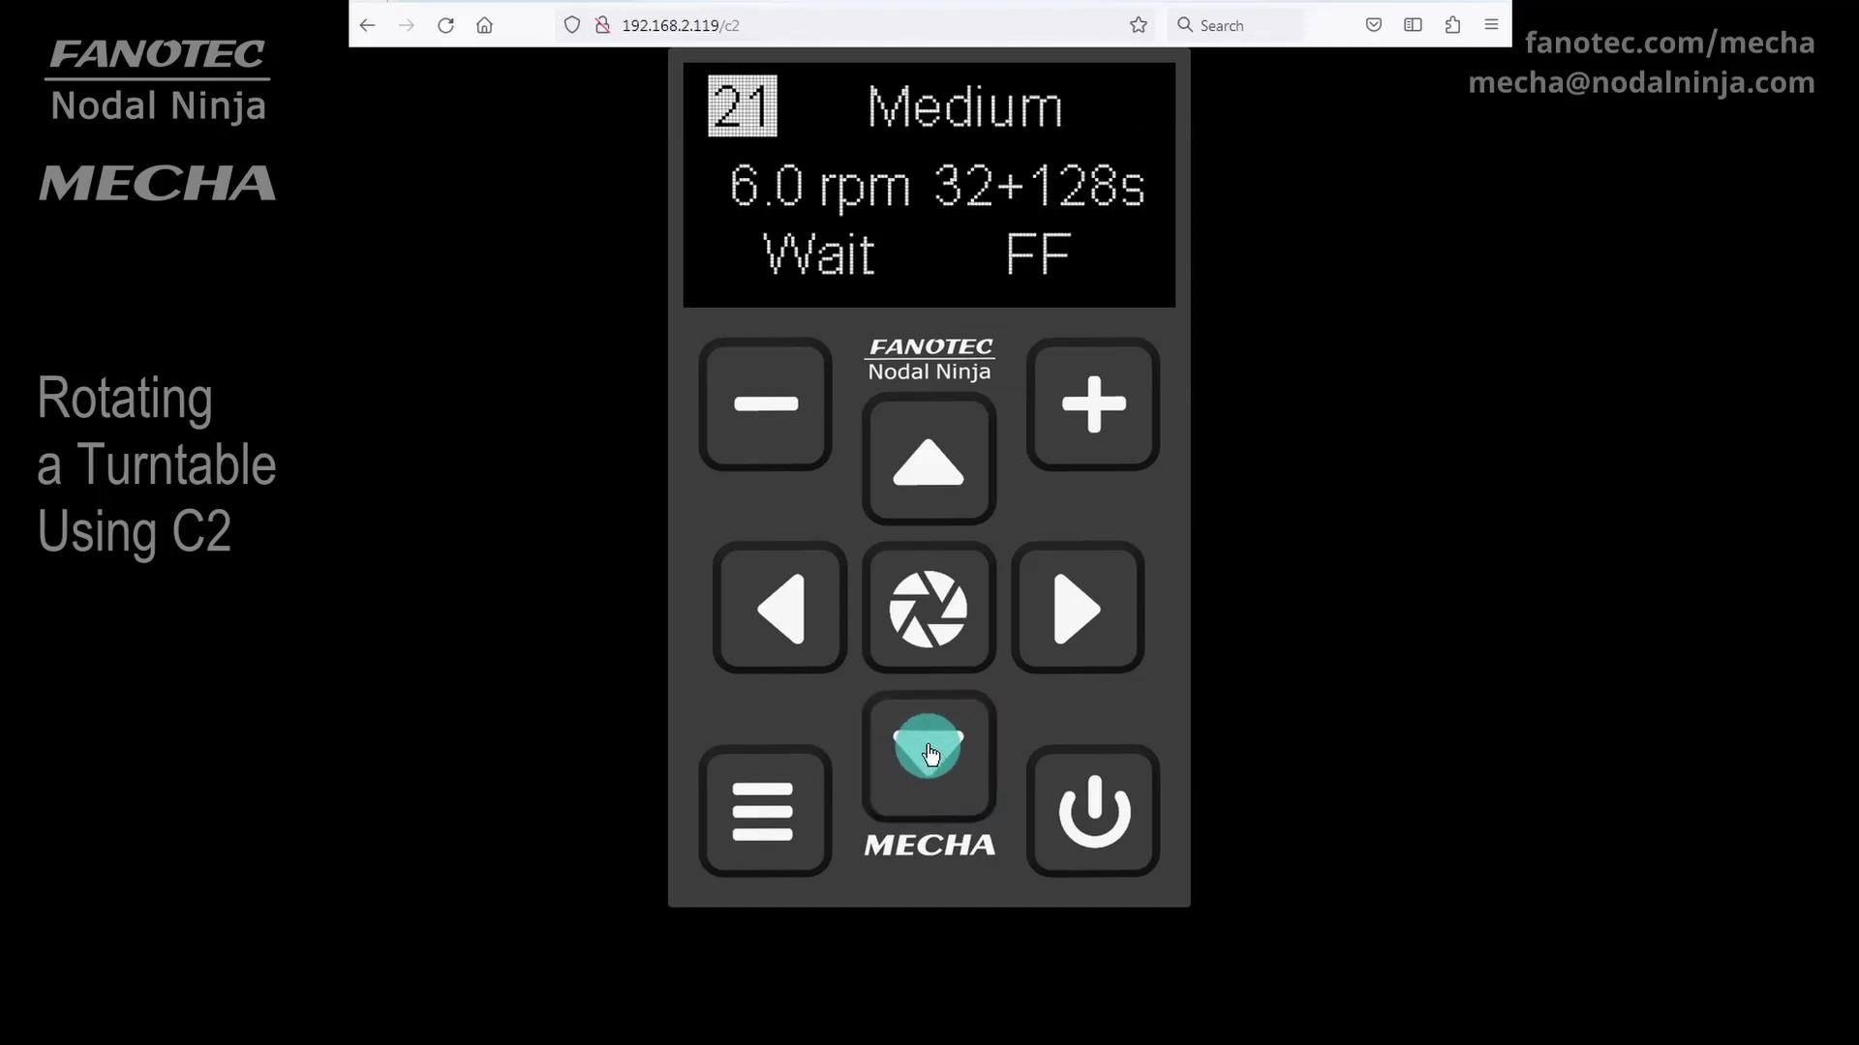
{"action": "left_click", "coordinate": [928, 620]}
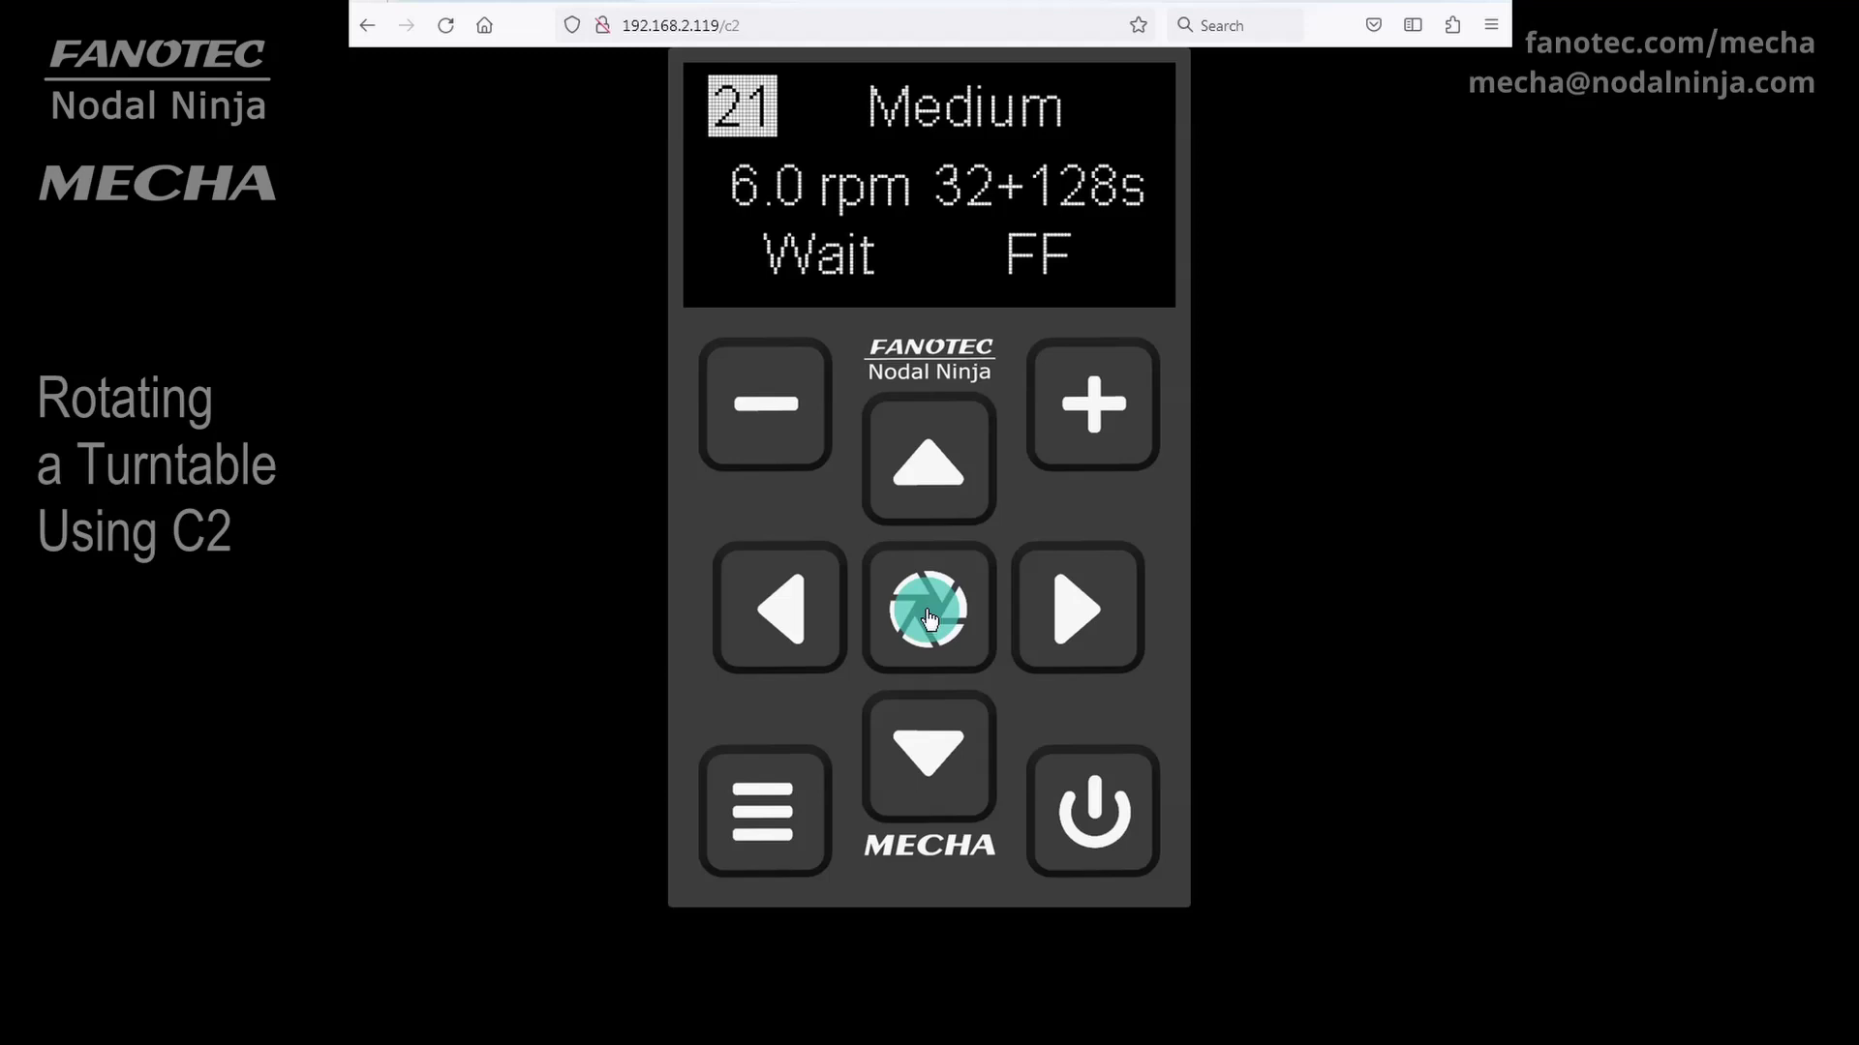
{"action": "left_click", "coordinate": [928, 619]}
{"action": "left_click", "coordinate": [928, 620]}
{"action": "left_click", "coordinate": [929, 620]}
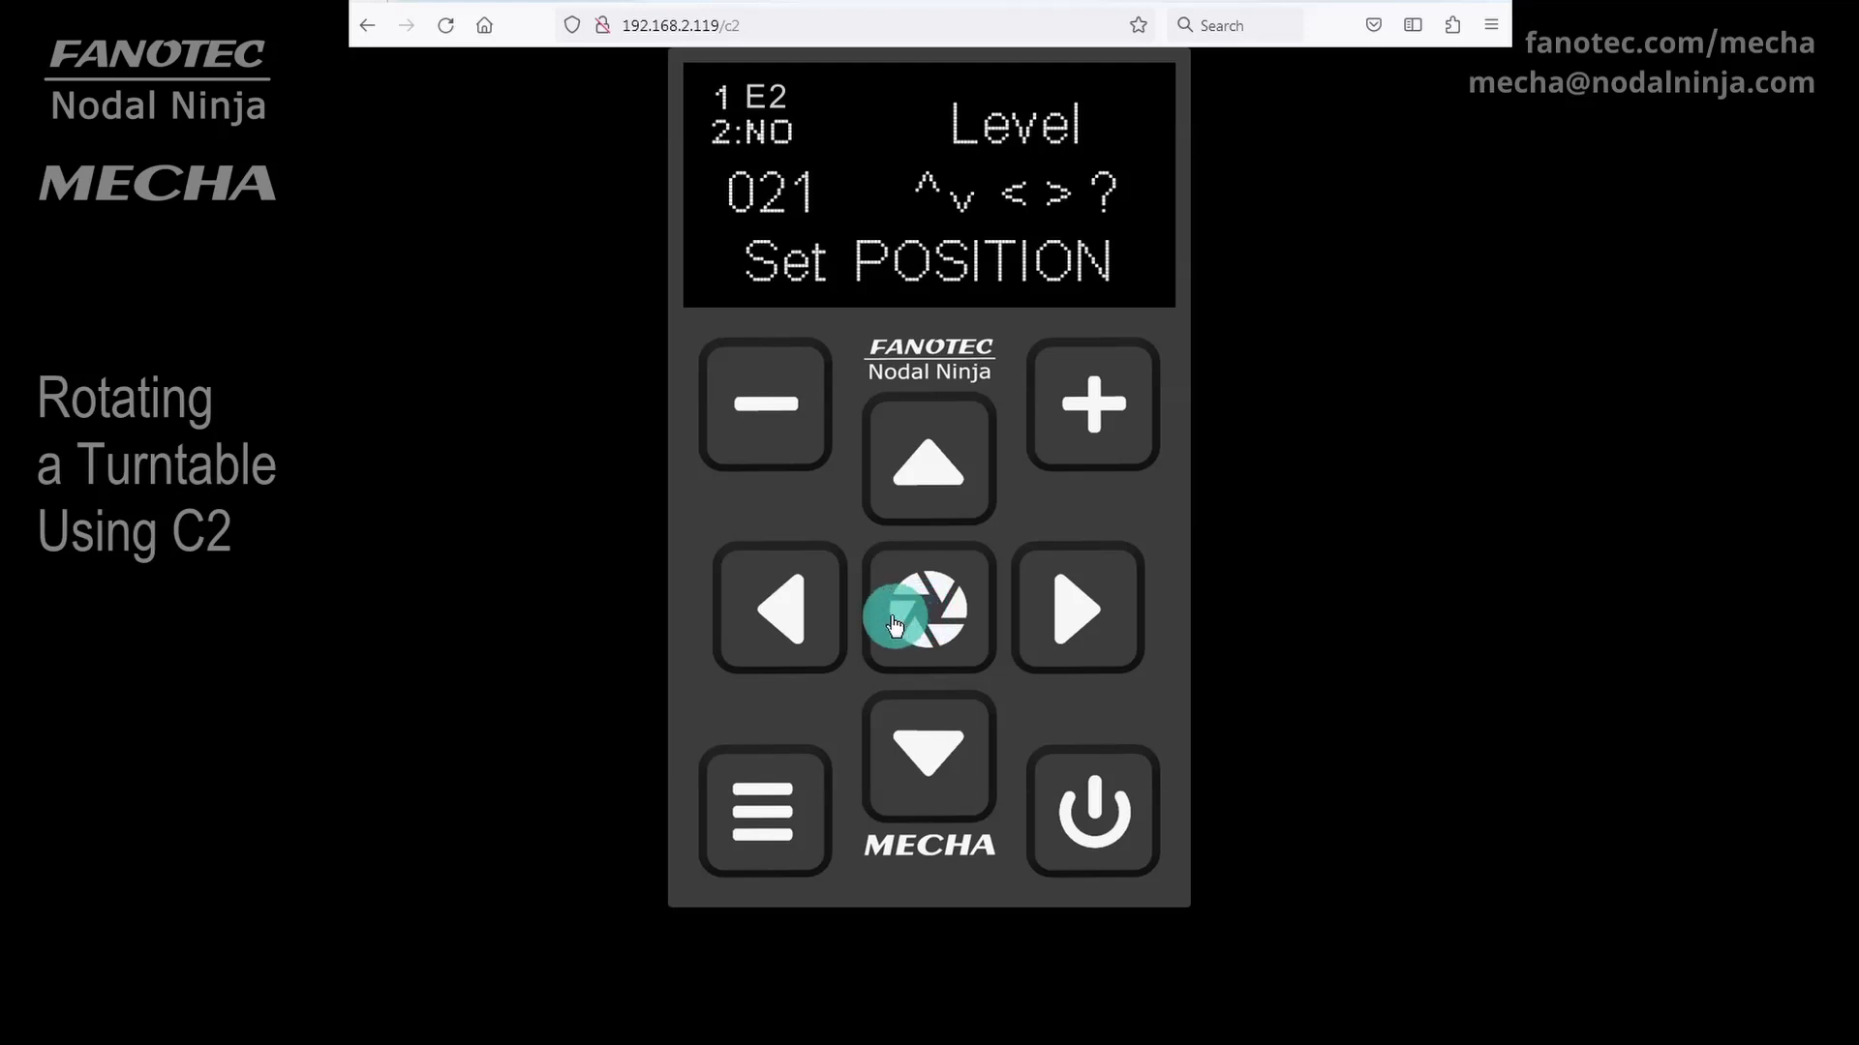
Turn the turntable left to its start position, confirm it, and run the program with the left rotation direction
{"action": "left_click", "coordinate": [787, 619]}
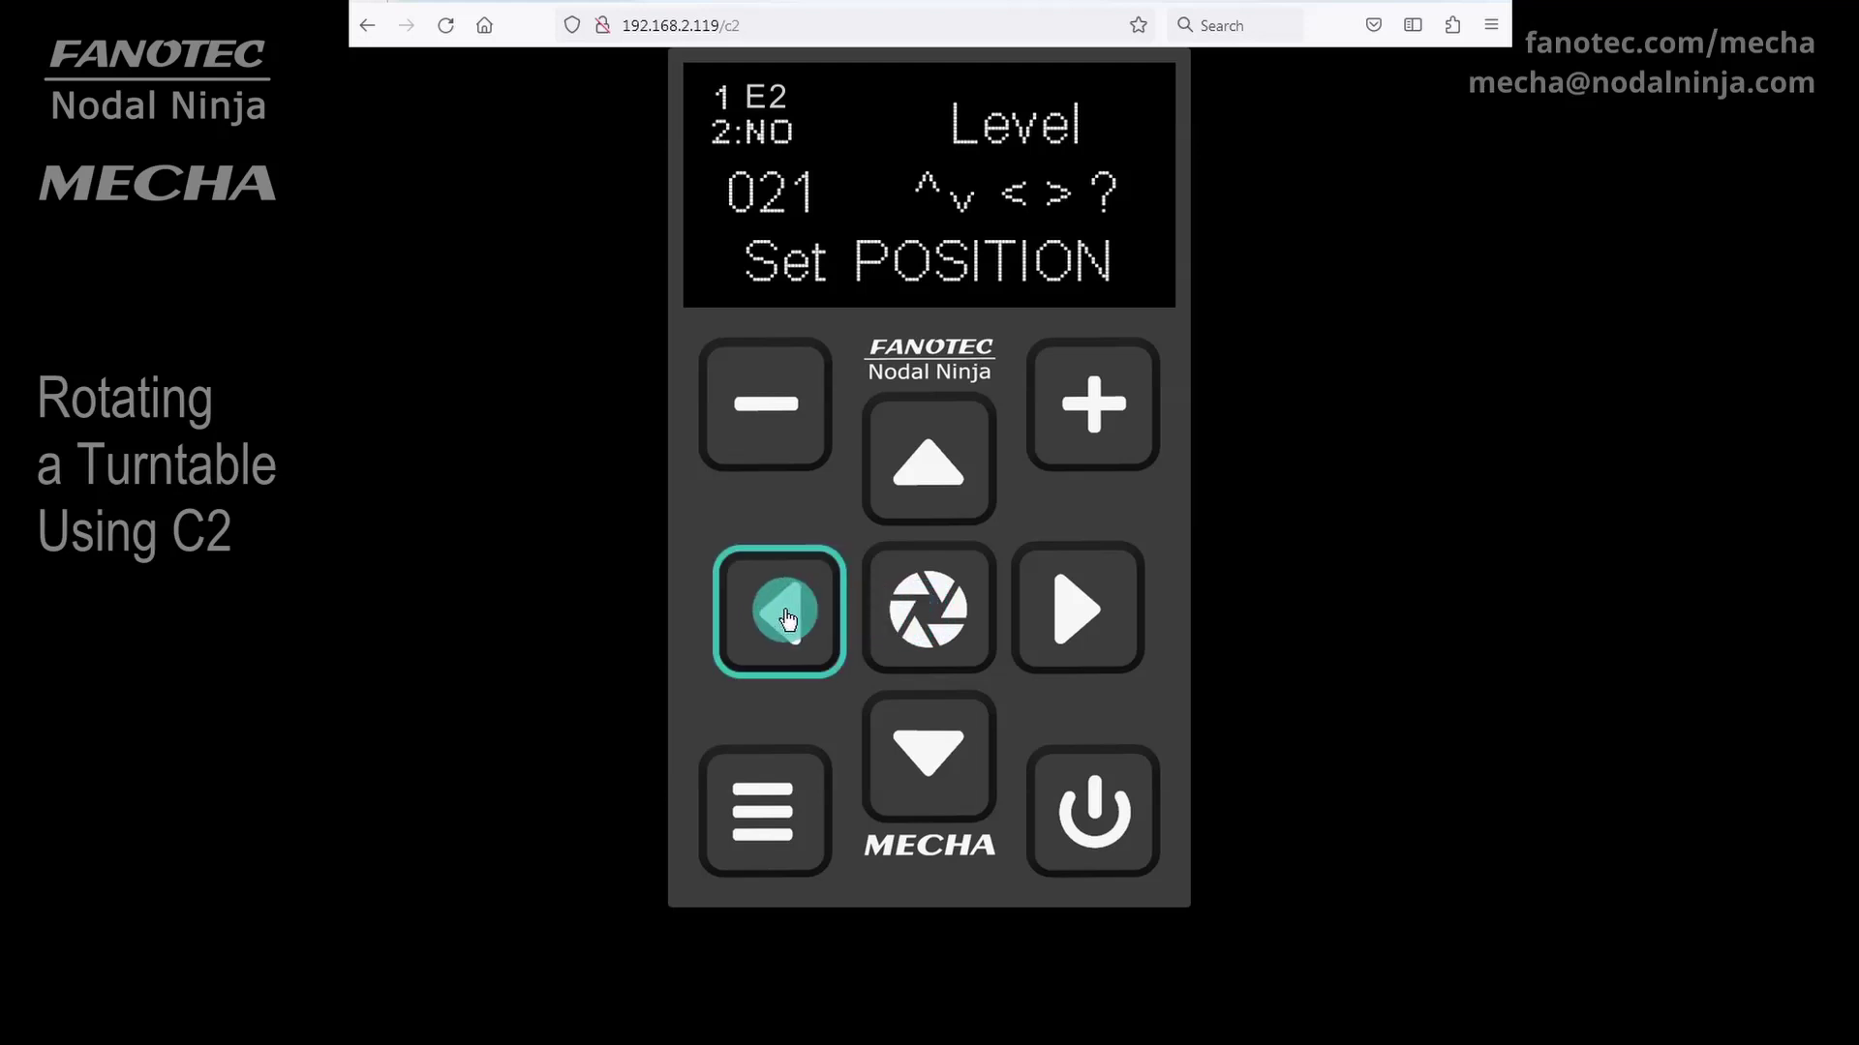
{"action": "left_click", "coordinate": [931, 620]}
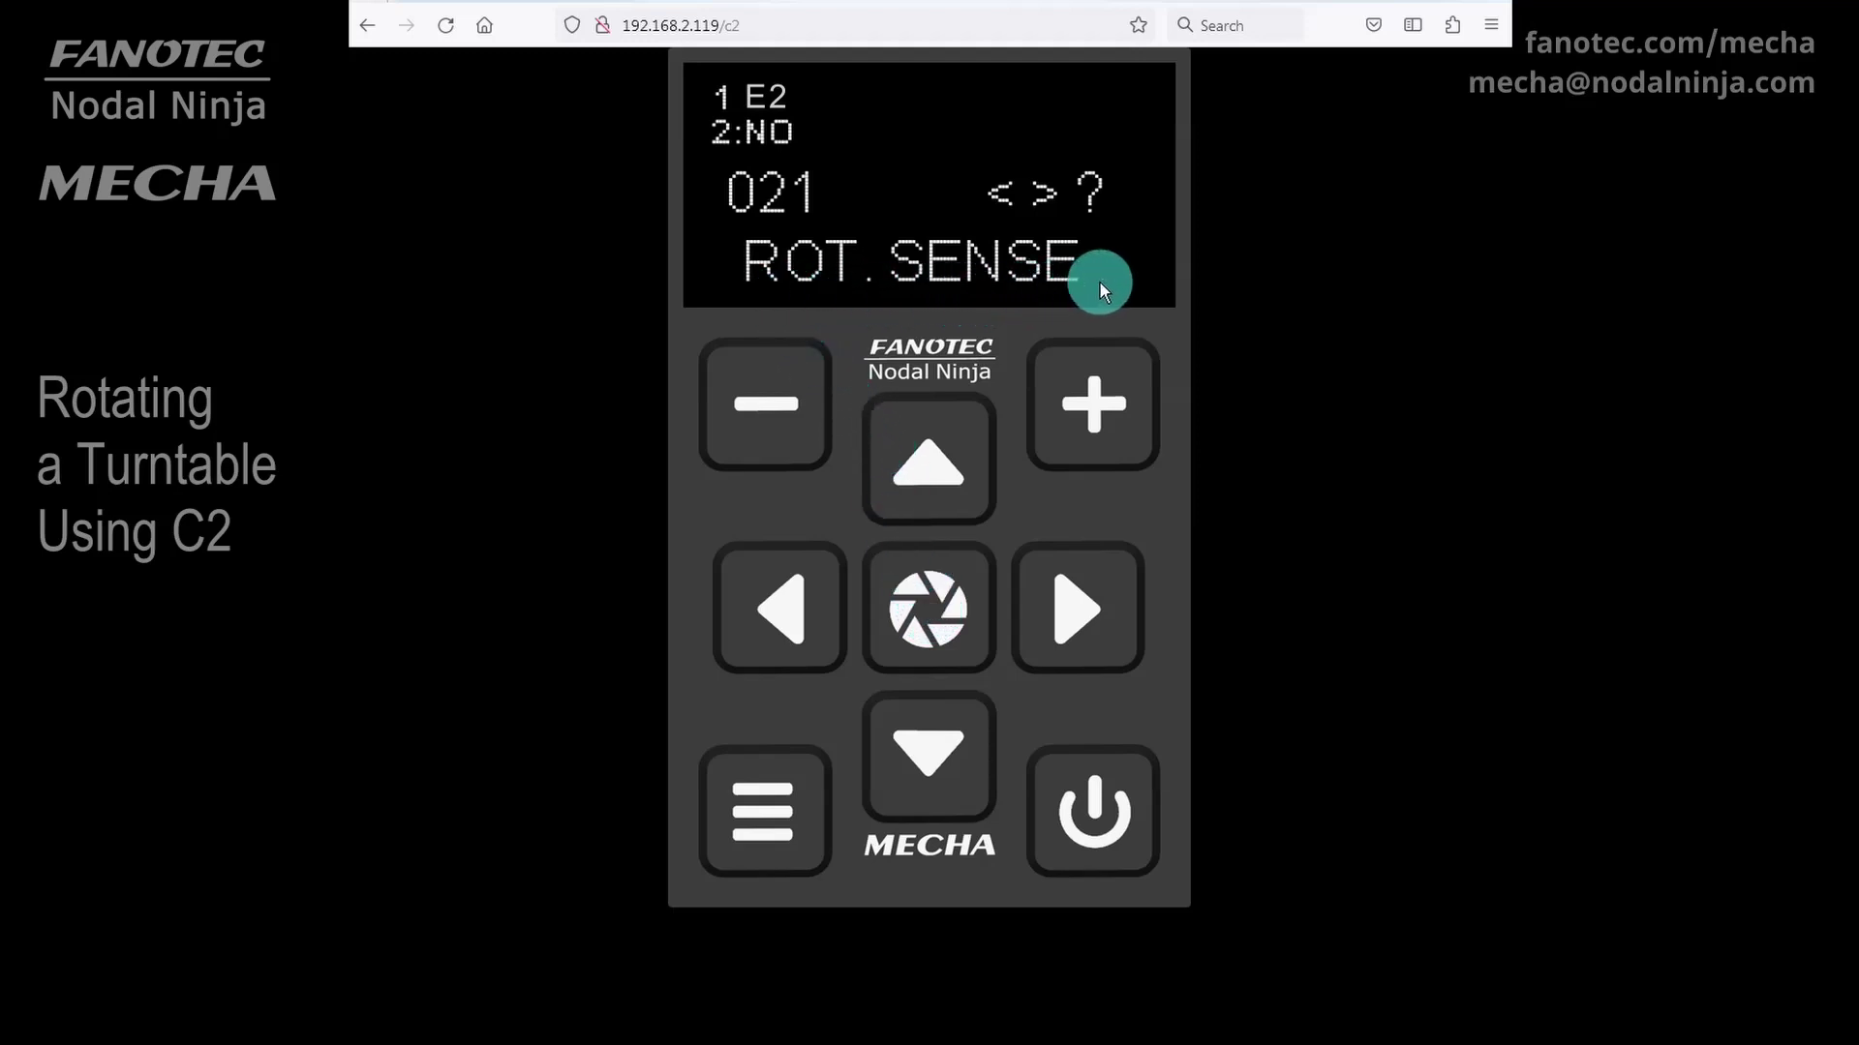
{"action": "left_click", "coordinate": [787, 619]}
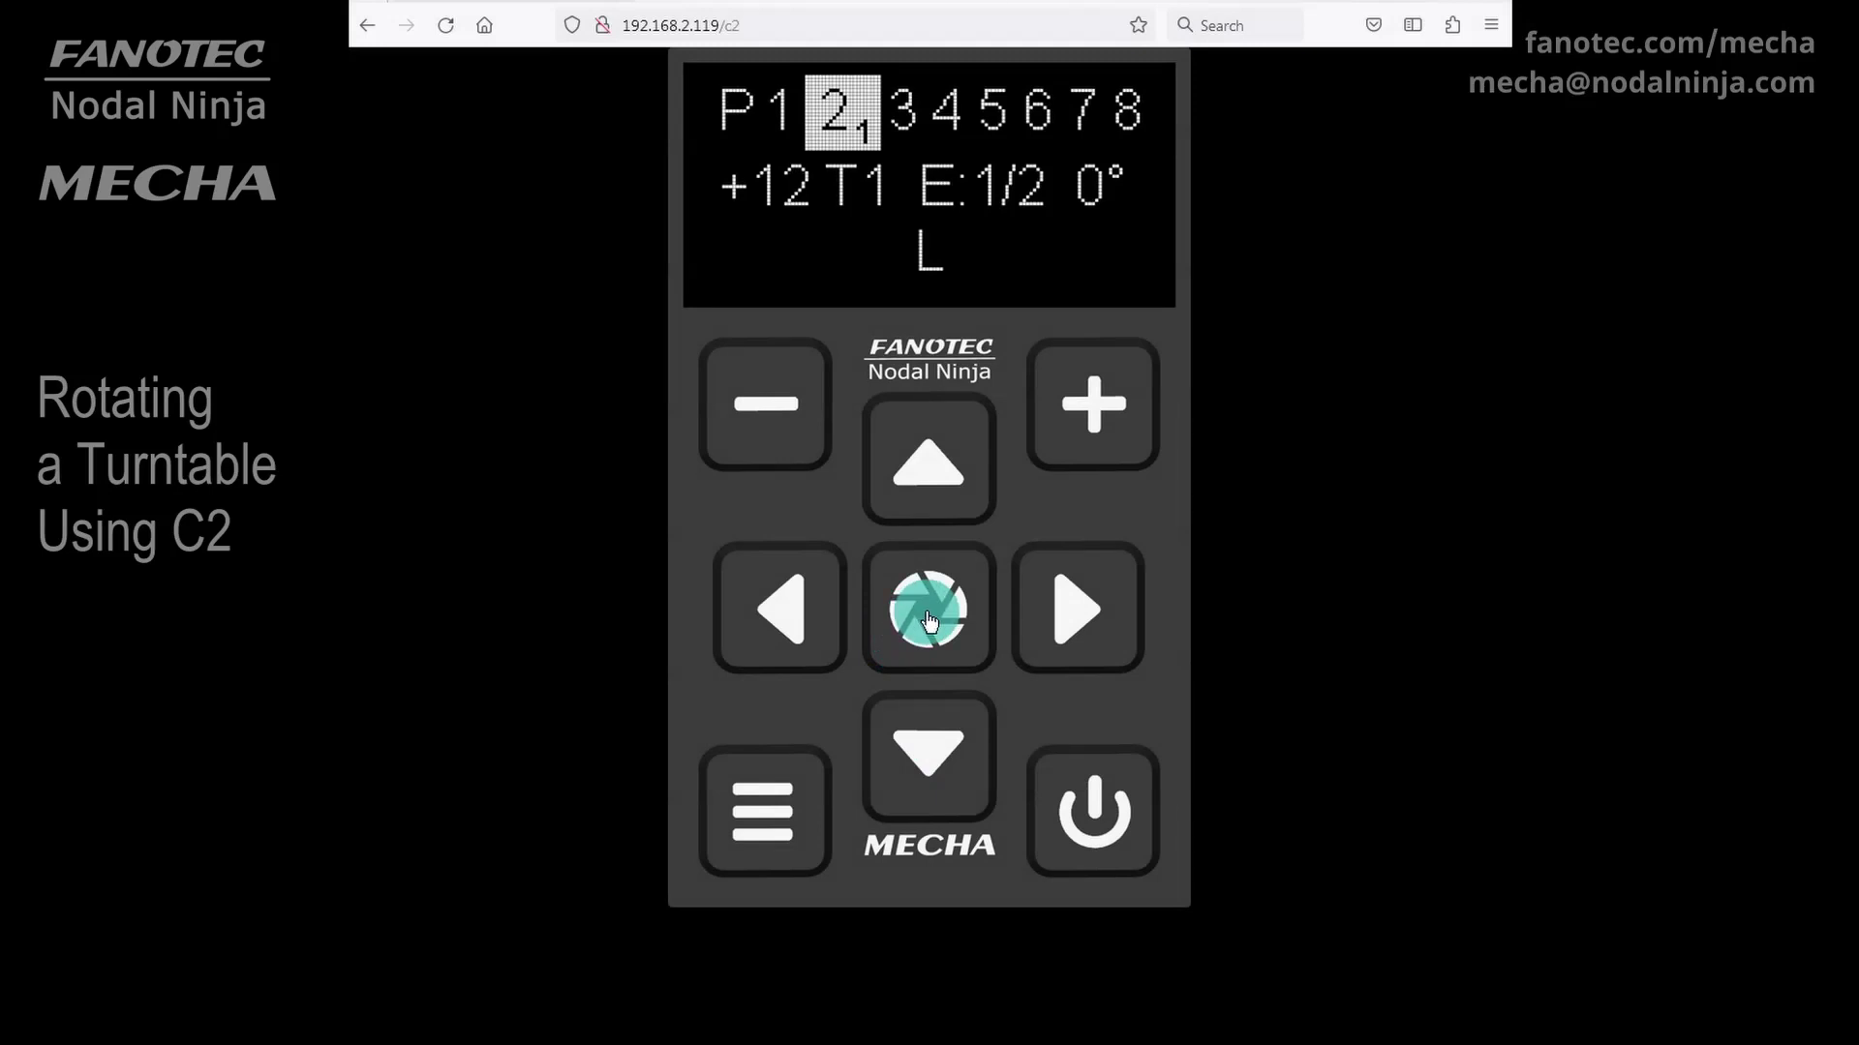
Run program 021 again from the current position with the right rotation direction
{"action": "left_click", "coordinate": [932, 617]}
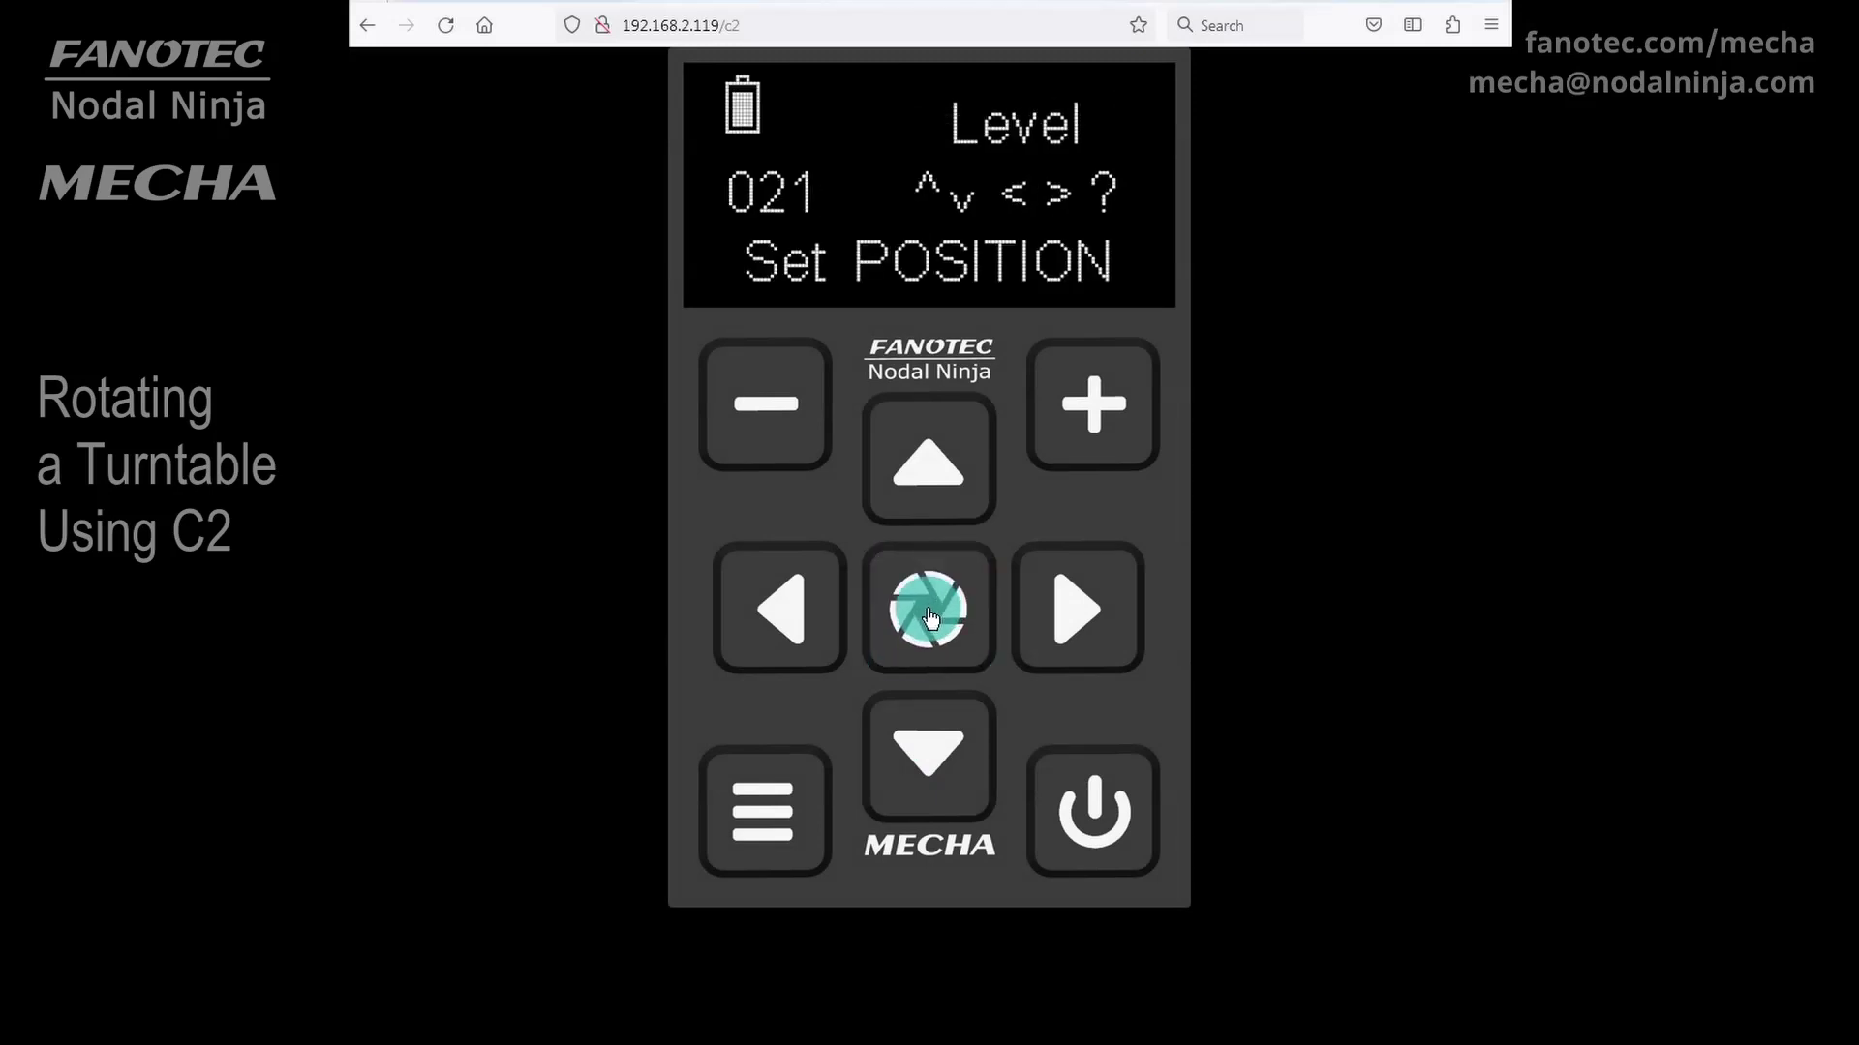
{"action": "left_click", "coordinate": [931, 618]}
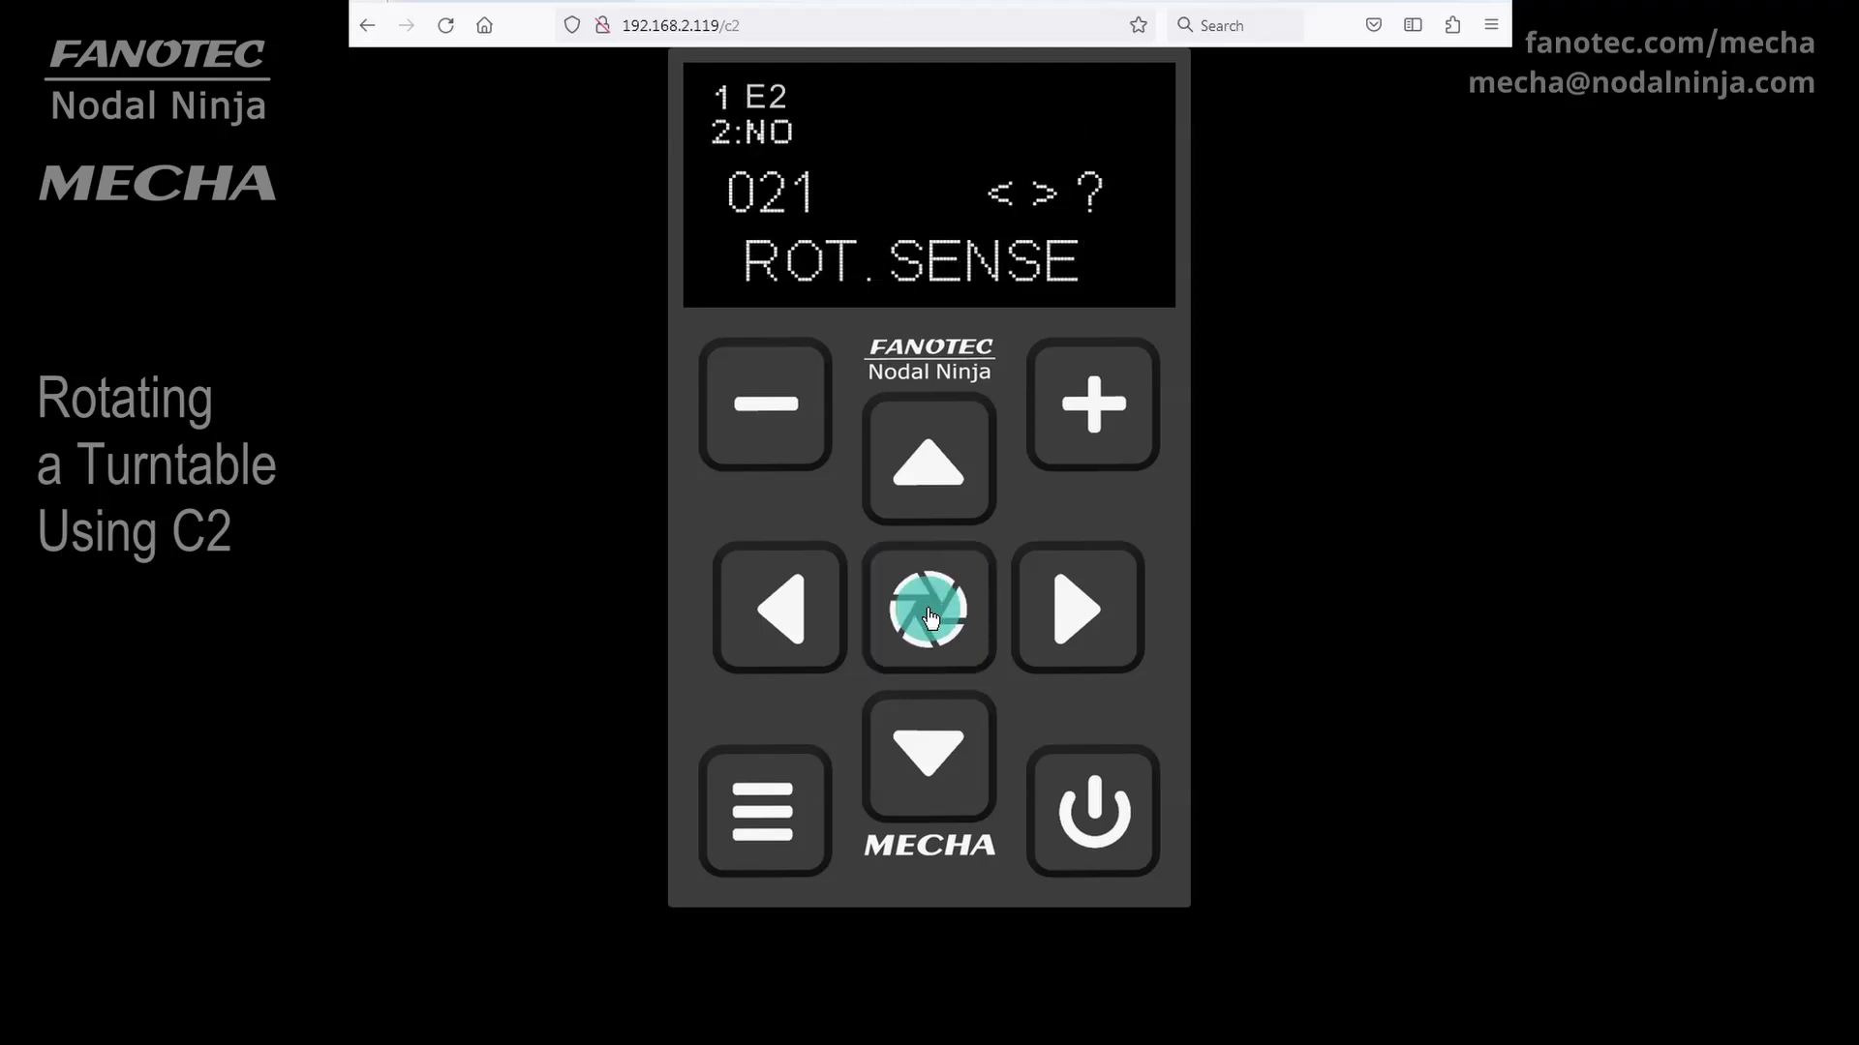
{"action": "left_click", "coordinate": [1071, 616]}
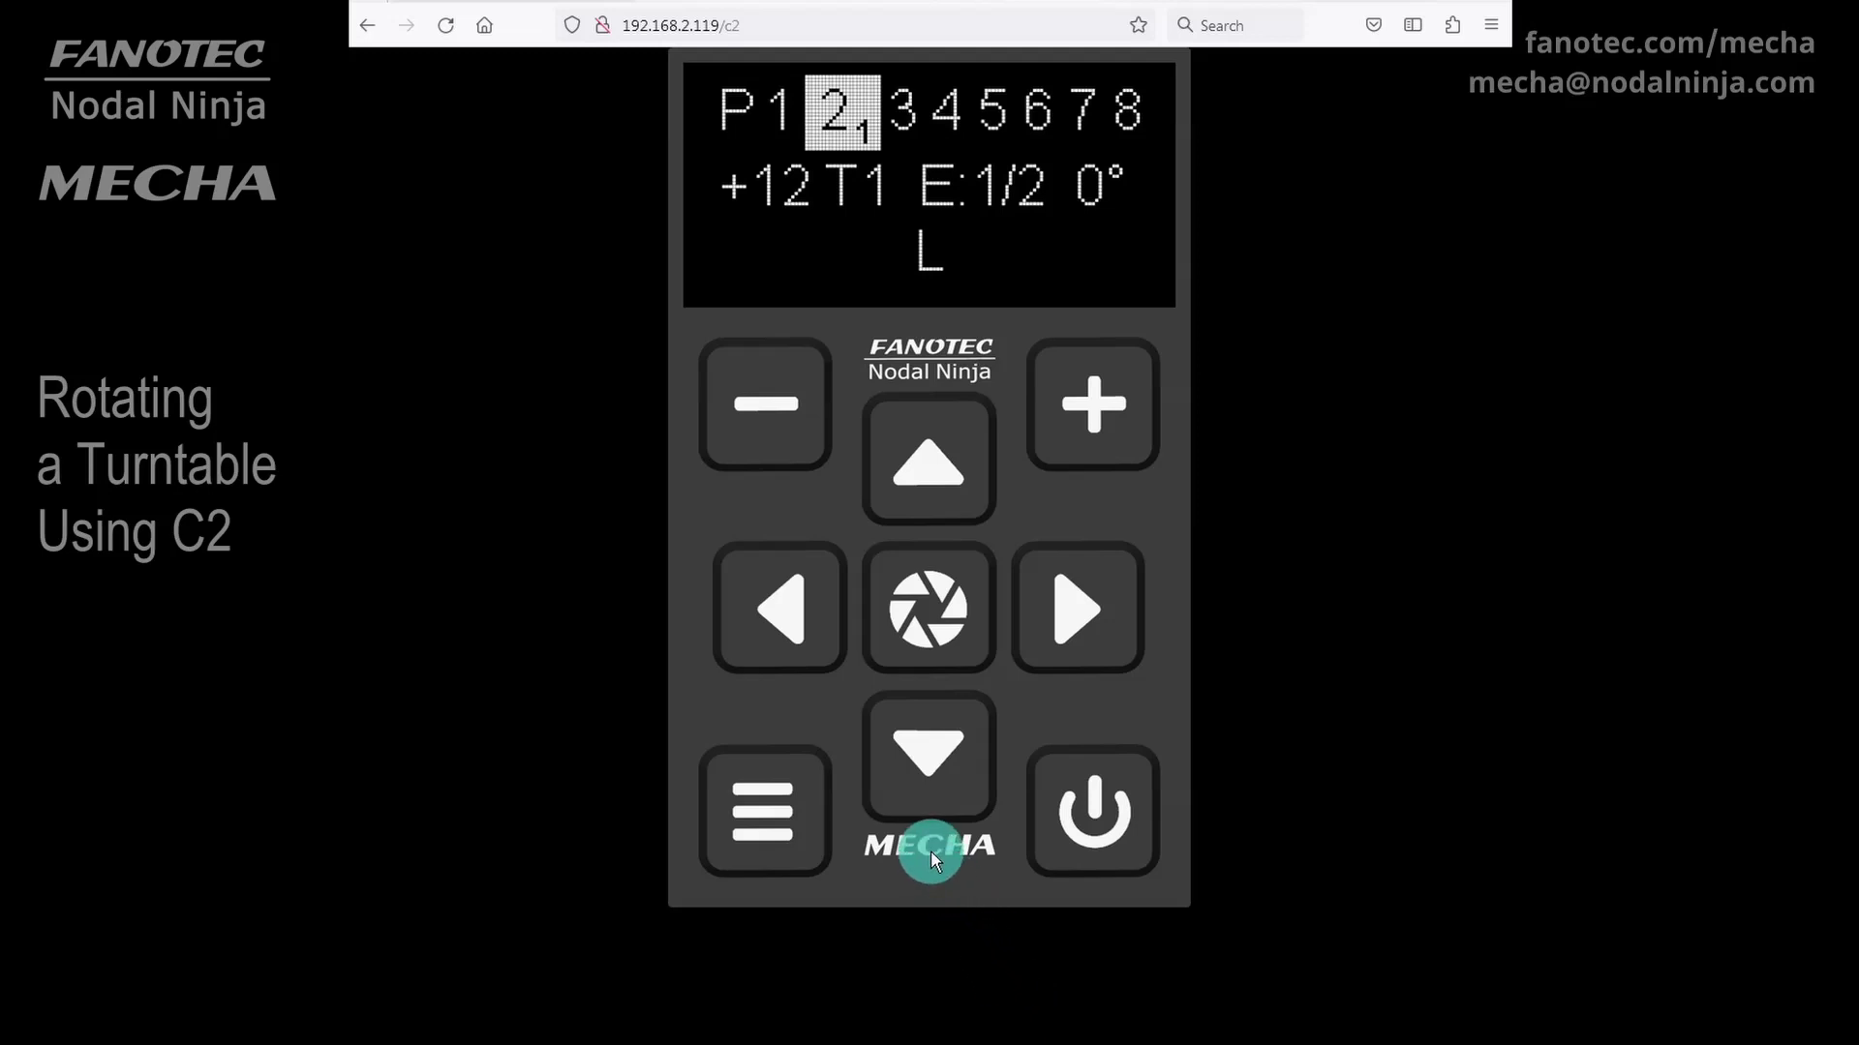
Create a new program in empty slot 022 and set it to 72 shots
{"action": "left_click", "coordinate": [930, 762]}
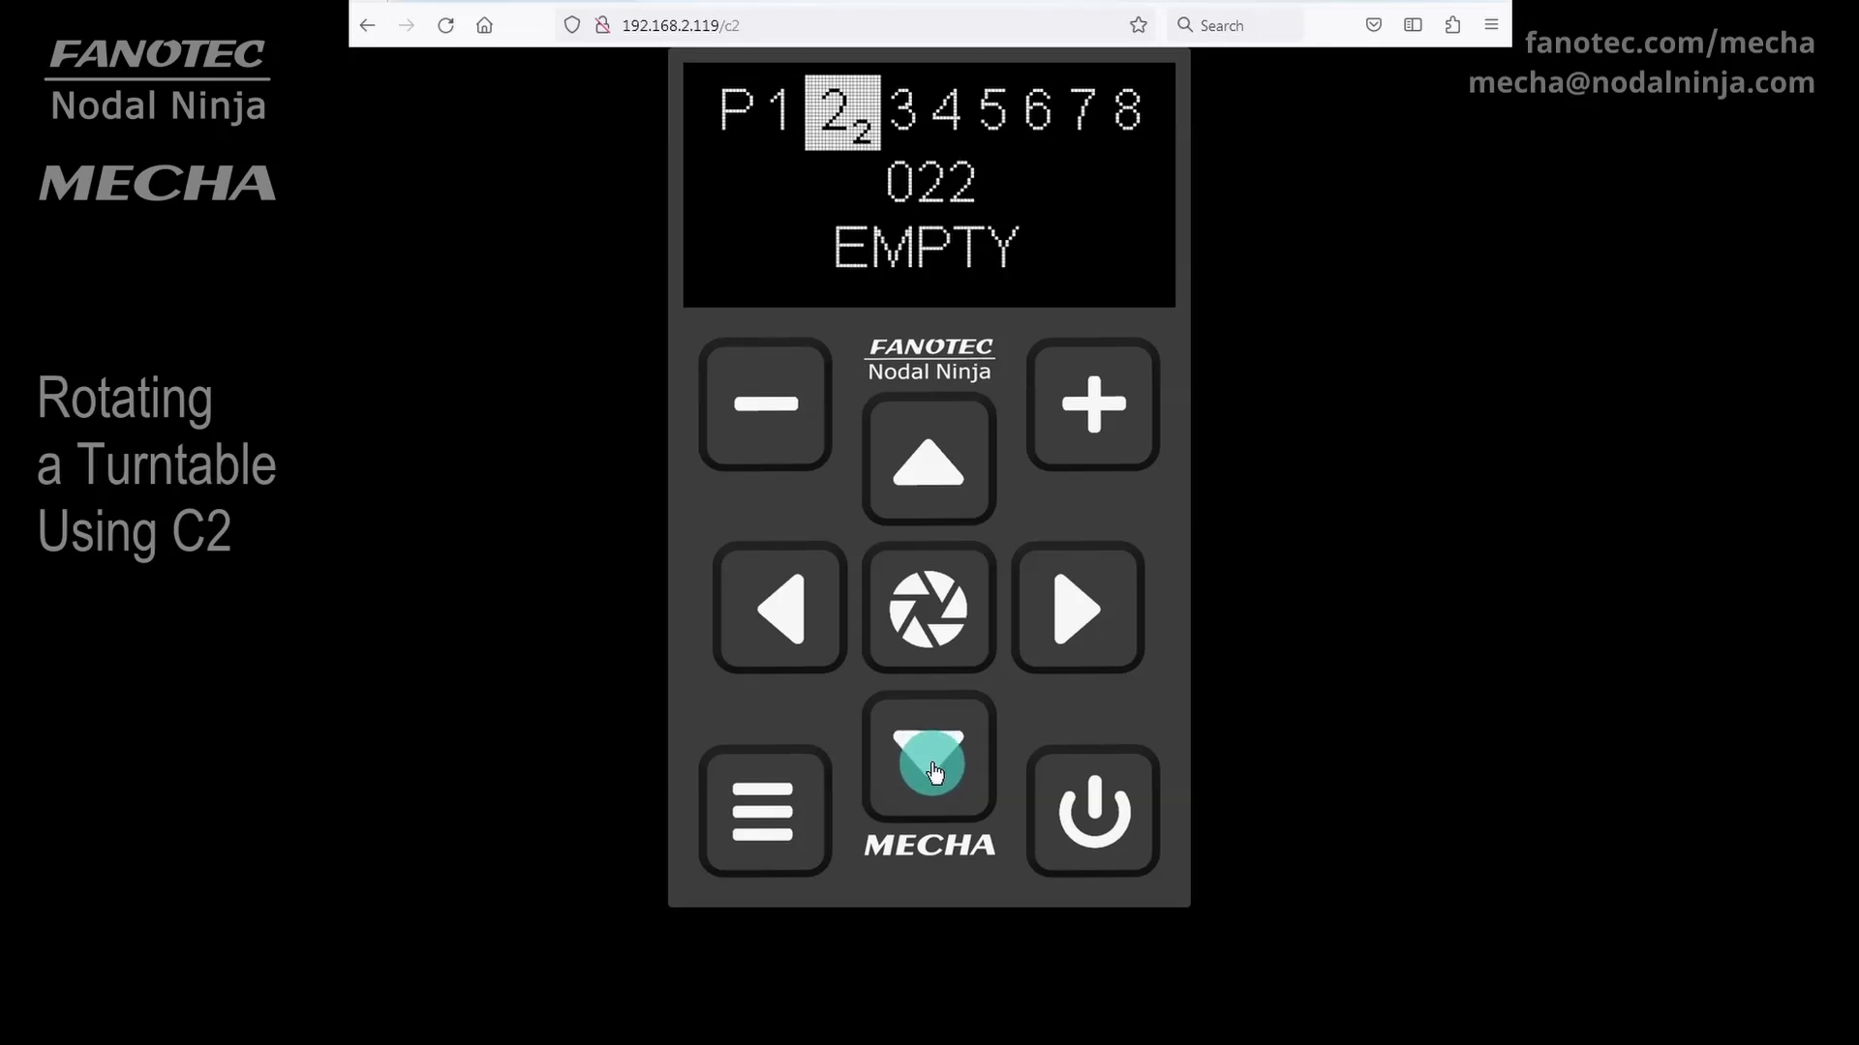
{"action": "left_click", "coordinate": [1093, 412]}
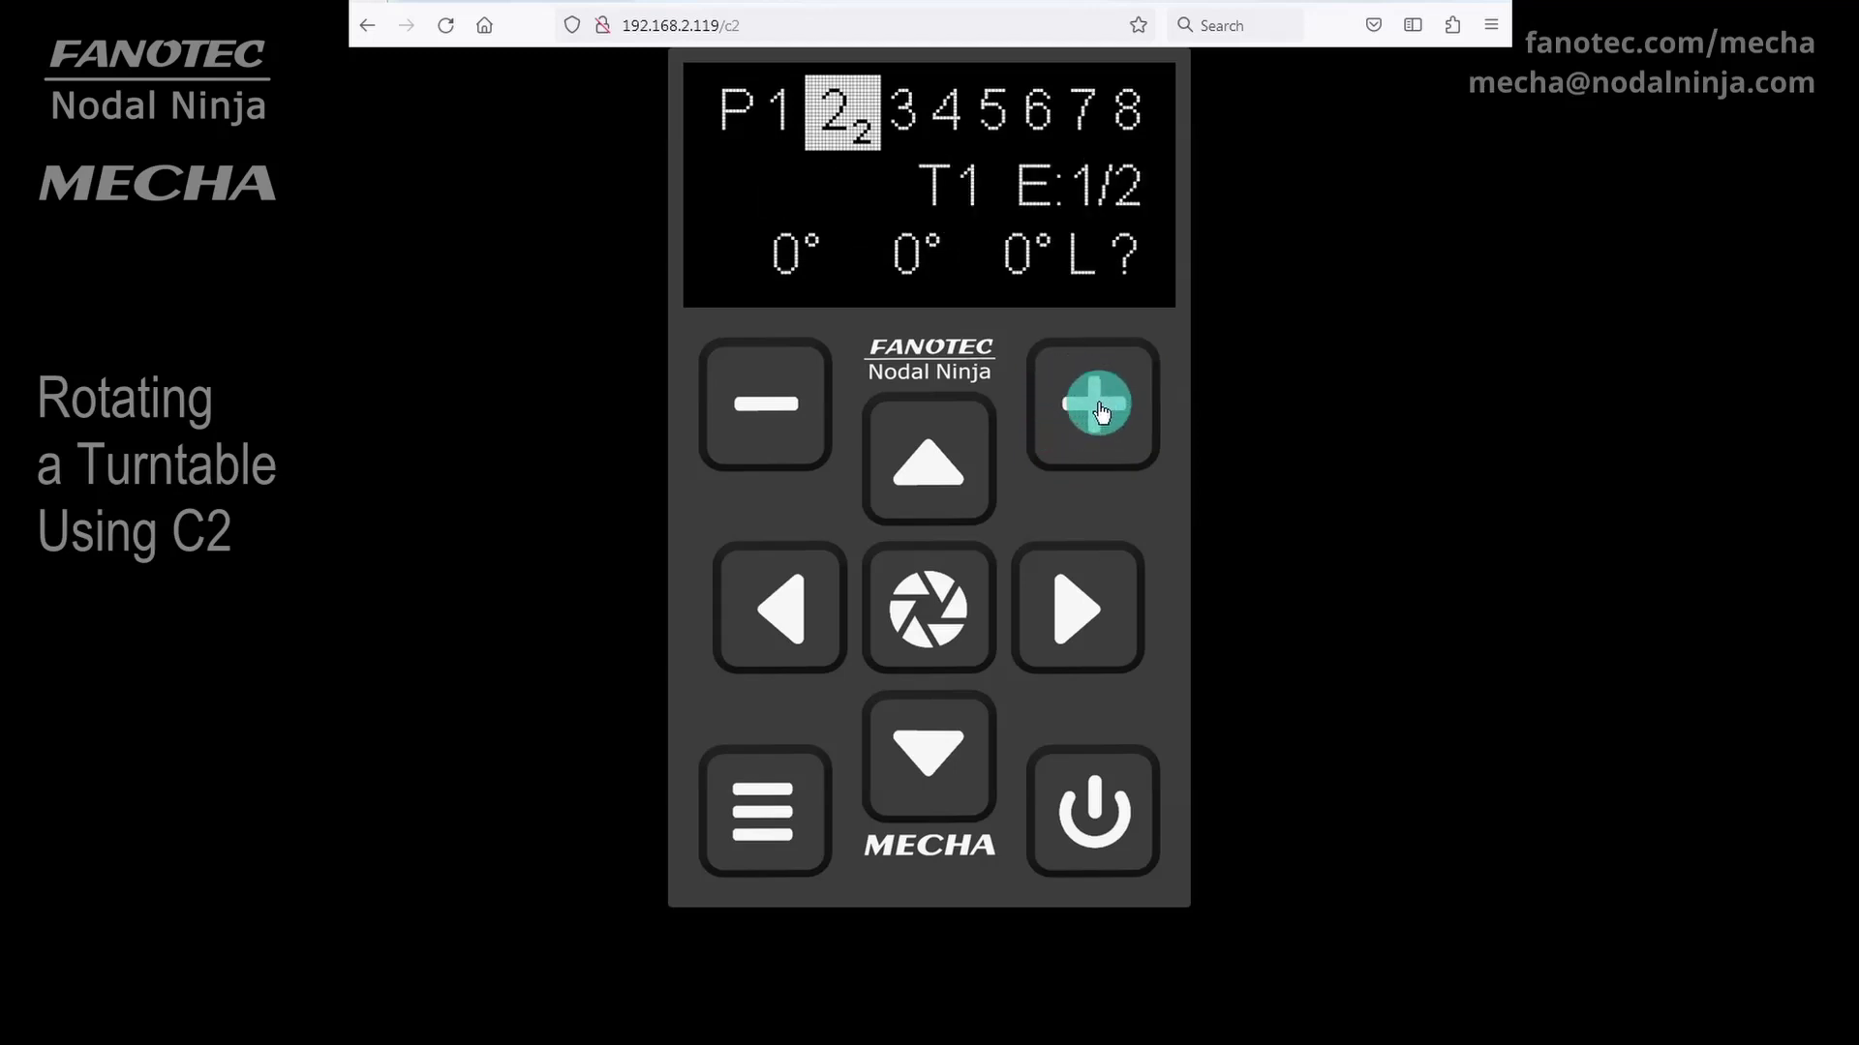
{"action": "left_click", "coordinate": [1095, 415]}
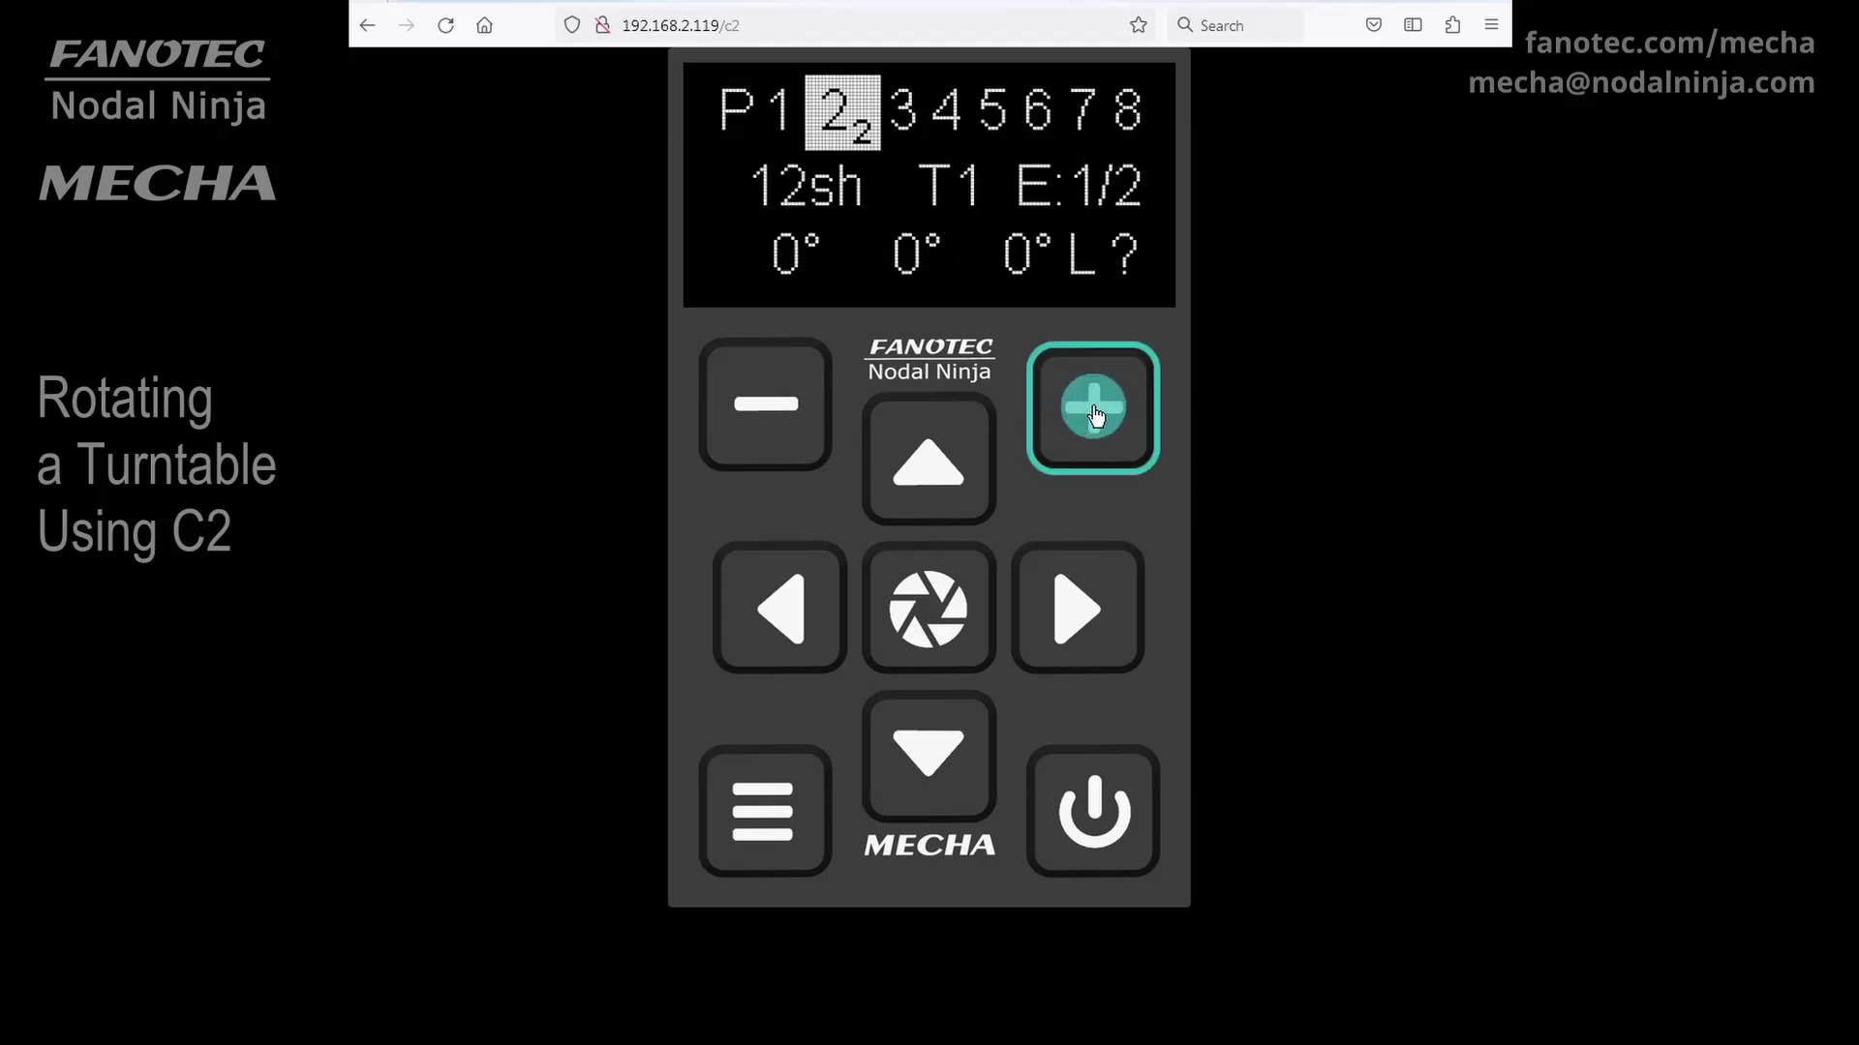
{"action": "left_click", "coordinate": [1095, 415]}
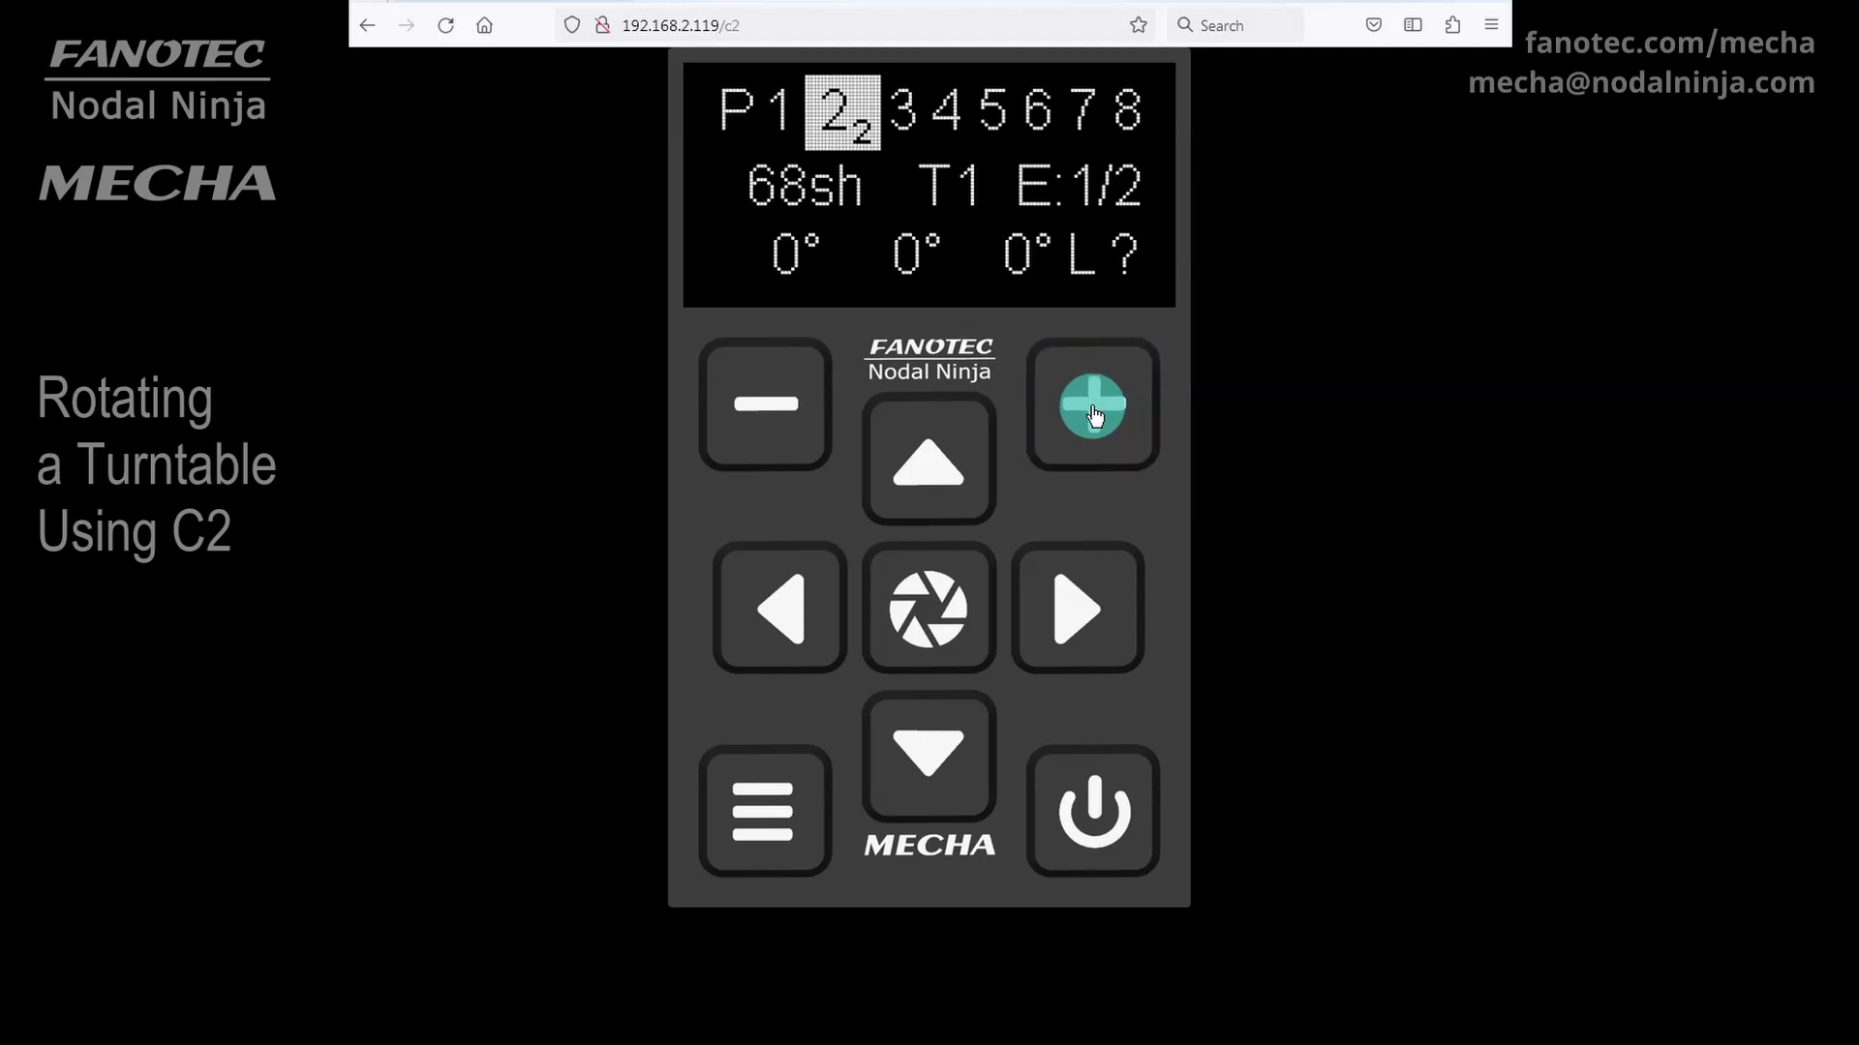
{"action": "left_click", "coordinate": [1095, 416]}
{"action": "left_click", "coordinate": [1095, 416]}
{"action": "left_click", "coordinate": [1095, 415]}
{"action": "left_click", "coordinate": [1095, 416]}
Set the start direction of program 022 to left (<)
{"action": "left_click", "coordinate": [1073, 614]}
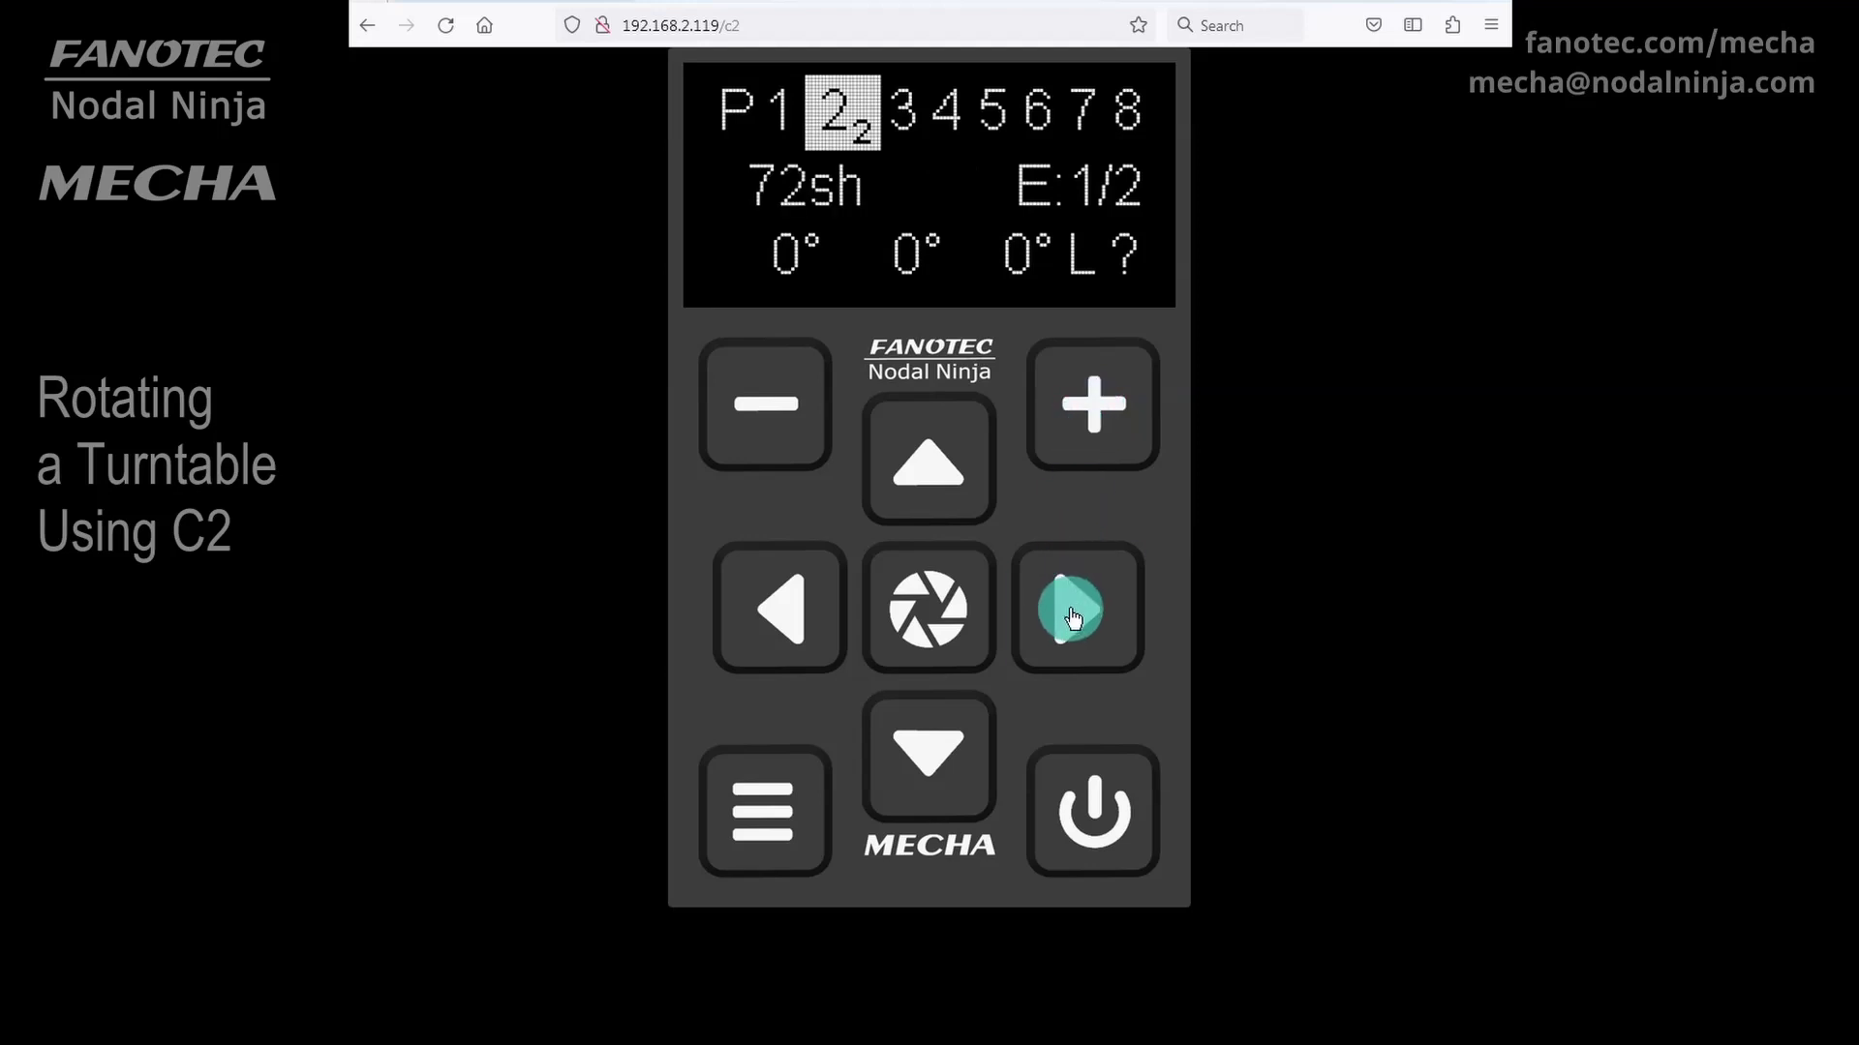
{"action": "left_click", "coordinate": [1072, 613]}
{"action": "left_click", "coordinate": [1075, 614]}
{"action": "left_click", "coordinate": [1075, 614]}
{"action": "left_click", "coordinate": [1075, 614]}
{"action": "left_click", "coordinate": [1075, 614]}
{"action": "left_click", "coordinate": [1094, 408]}
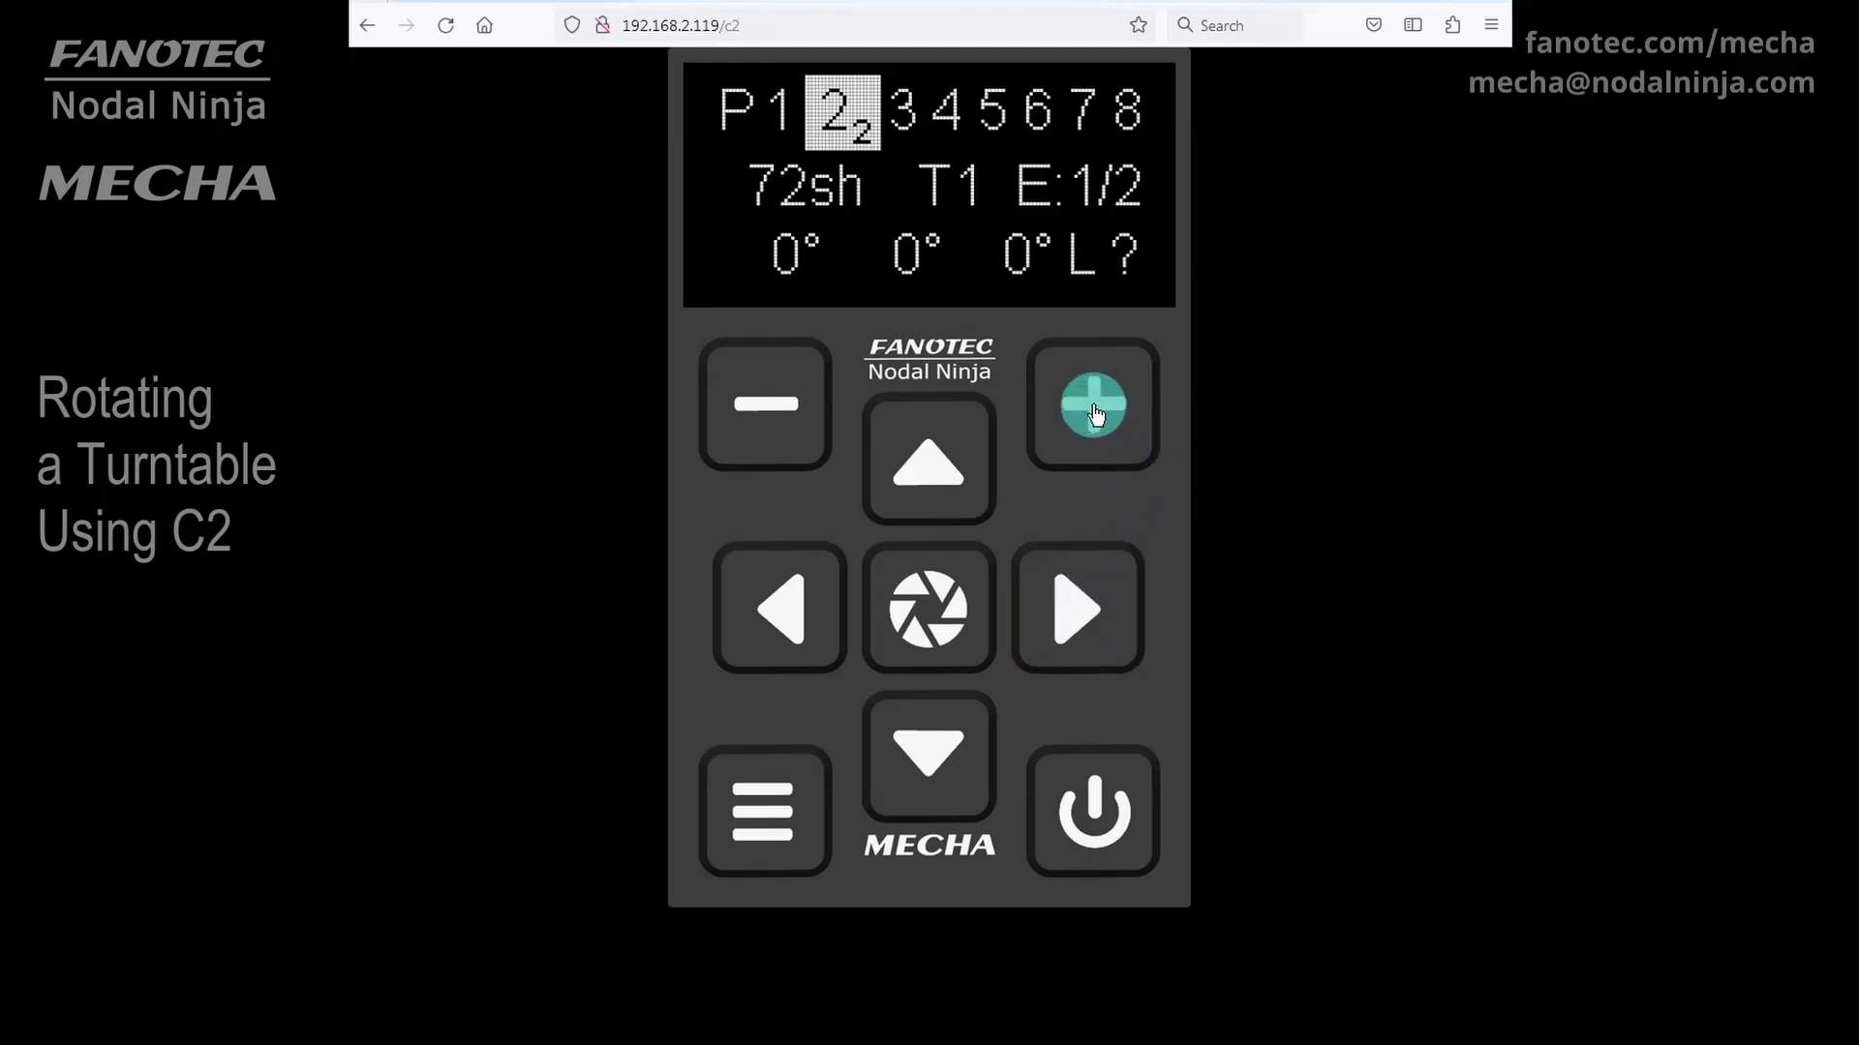
{"action": "left_click", "coordinate": [1093, 412]}
{"action": "left_click", "coordinate": [1094, 411]}
Save program 022, start it and confirm the turntable's start position
{"action": "left_click", "coordinate": [937, 658]}
{"action": "left_click", "coordinate": [927, 612]}
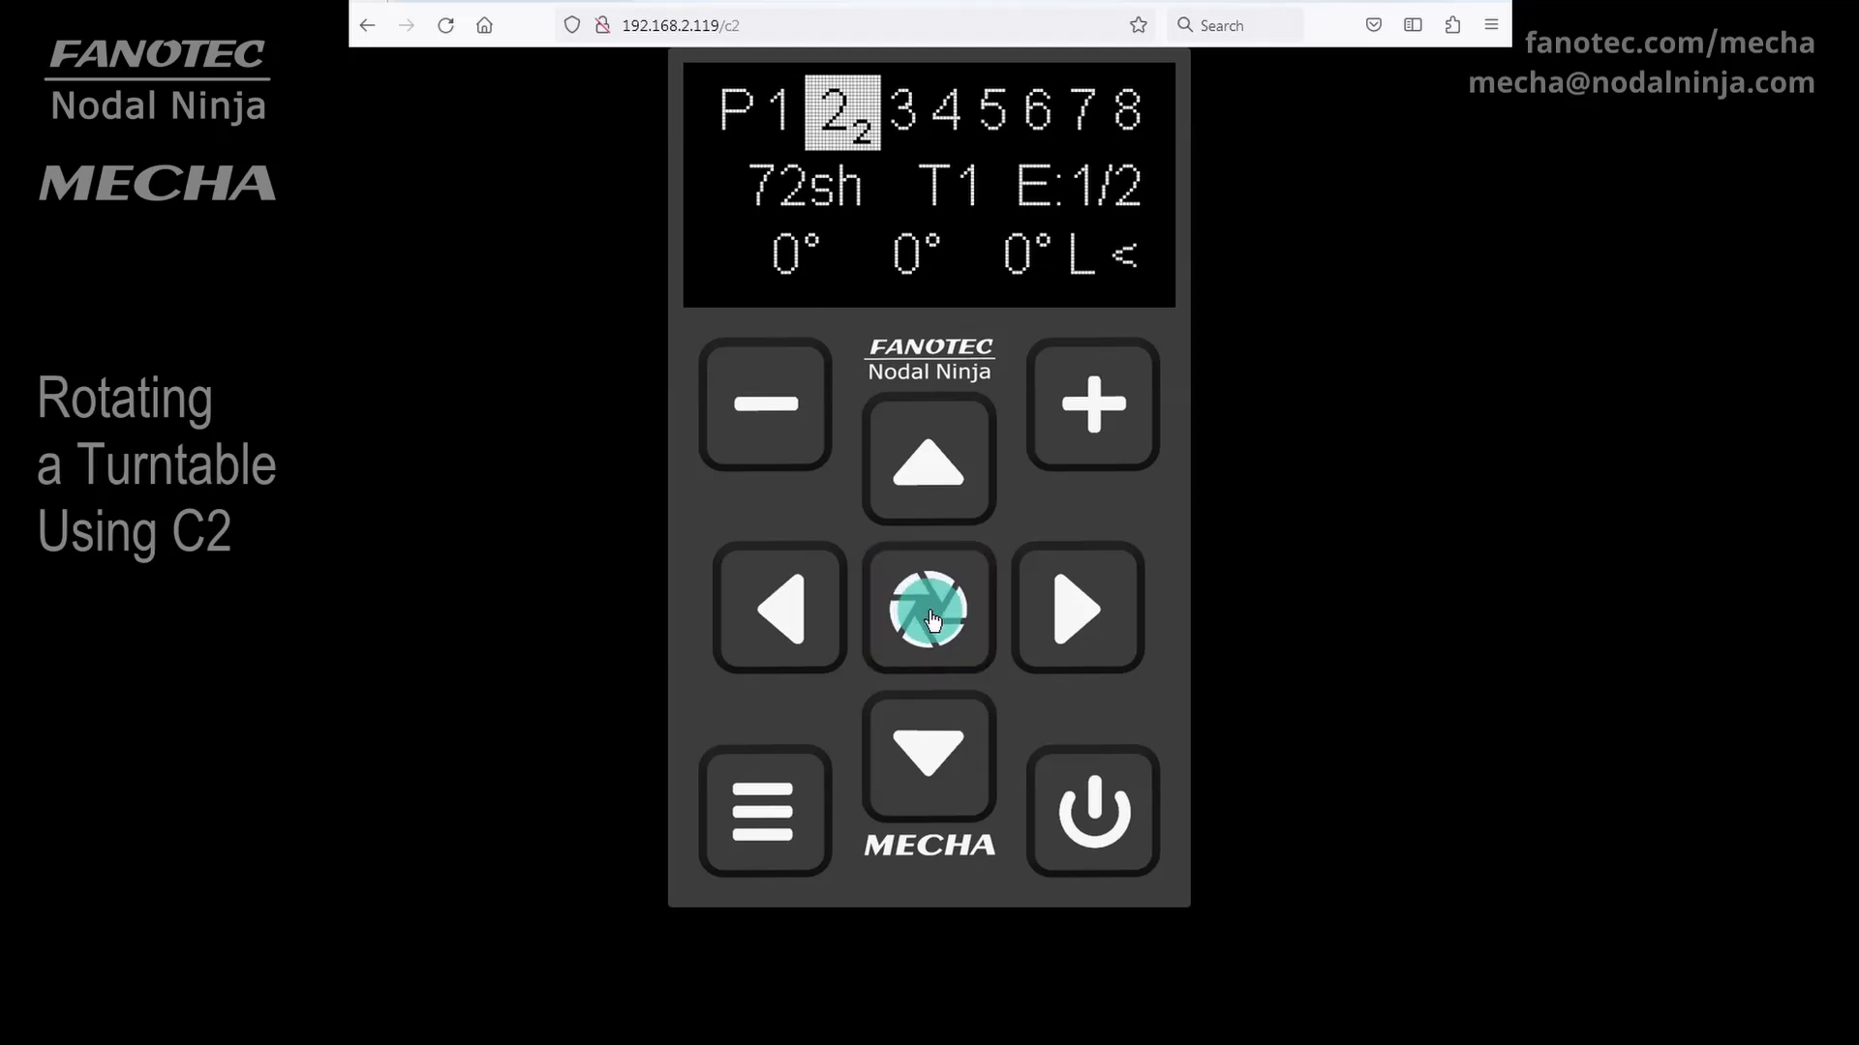
{"action": "left_click", "coordinate": [929, 620]}
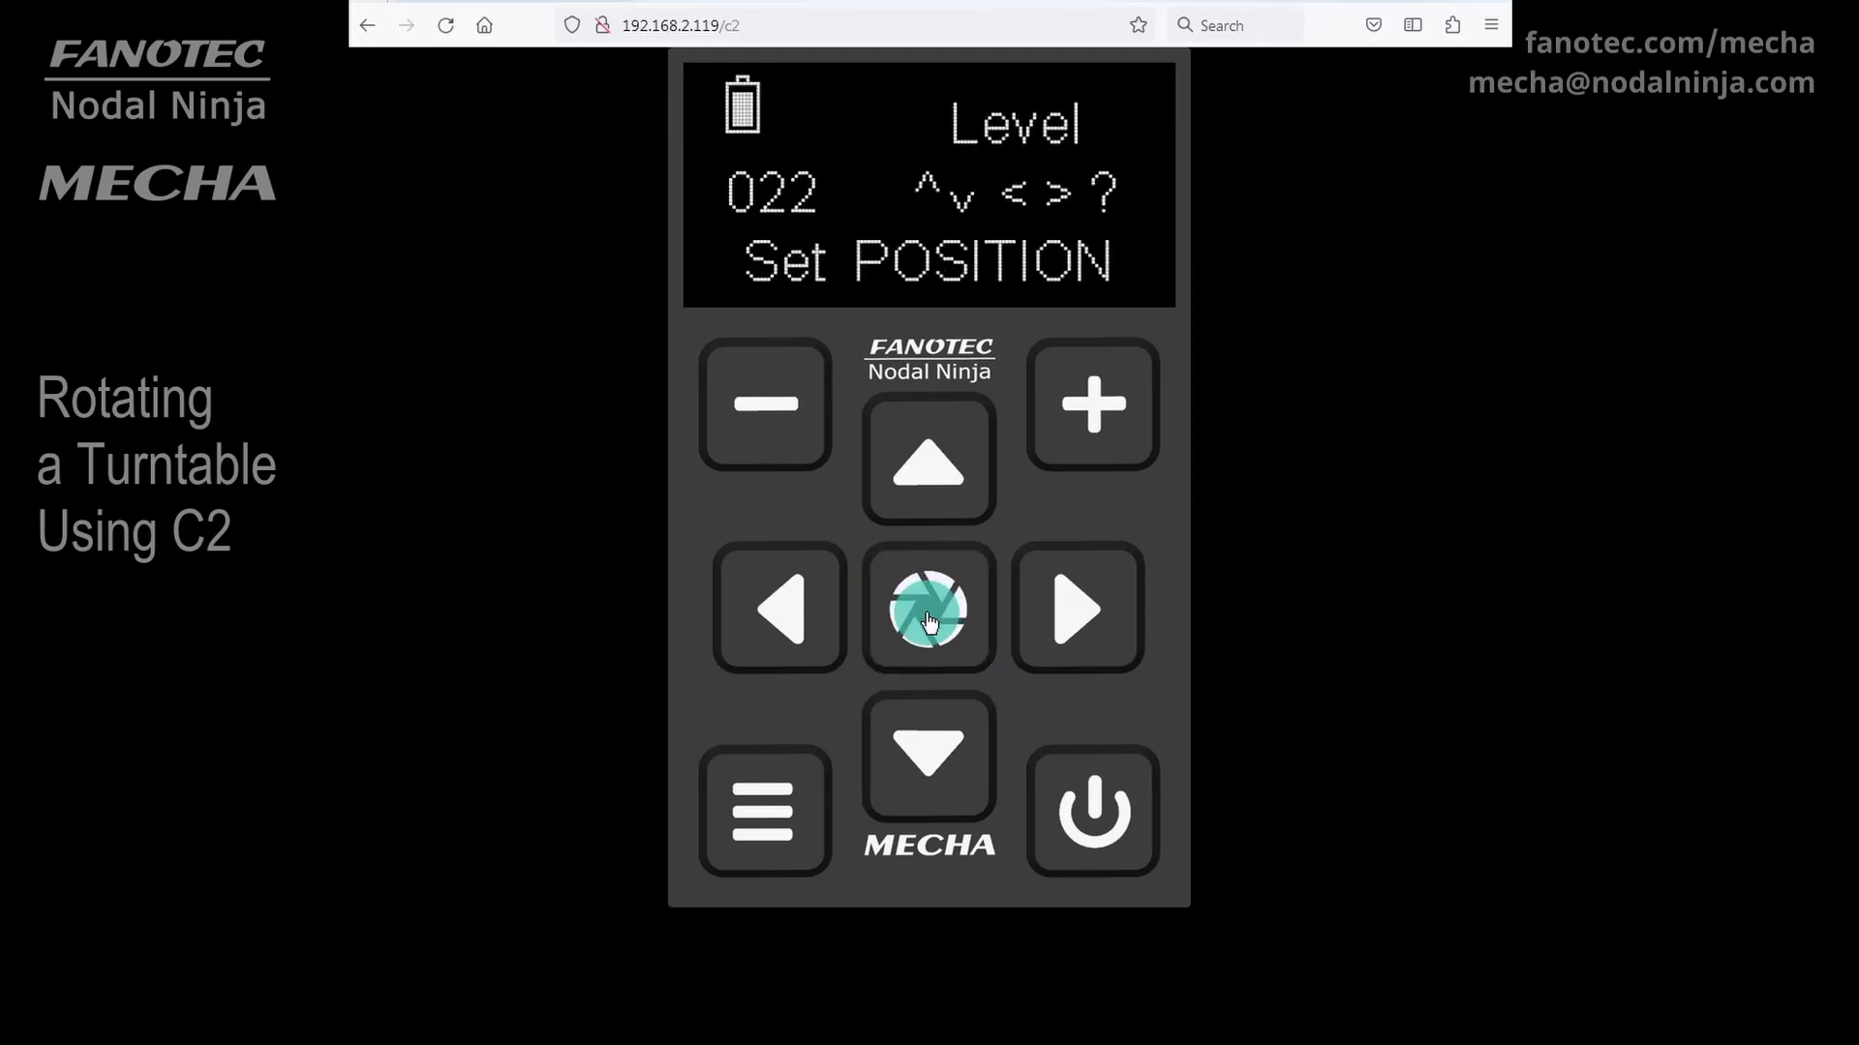
{"action": "left_click", "coordinate": [929, 615]}
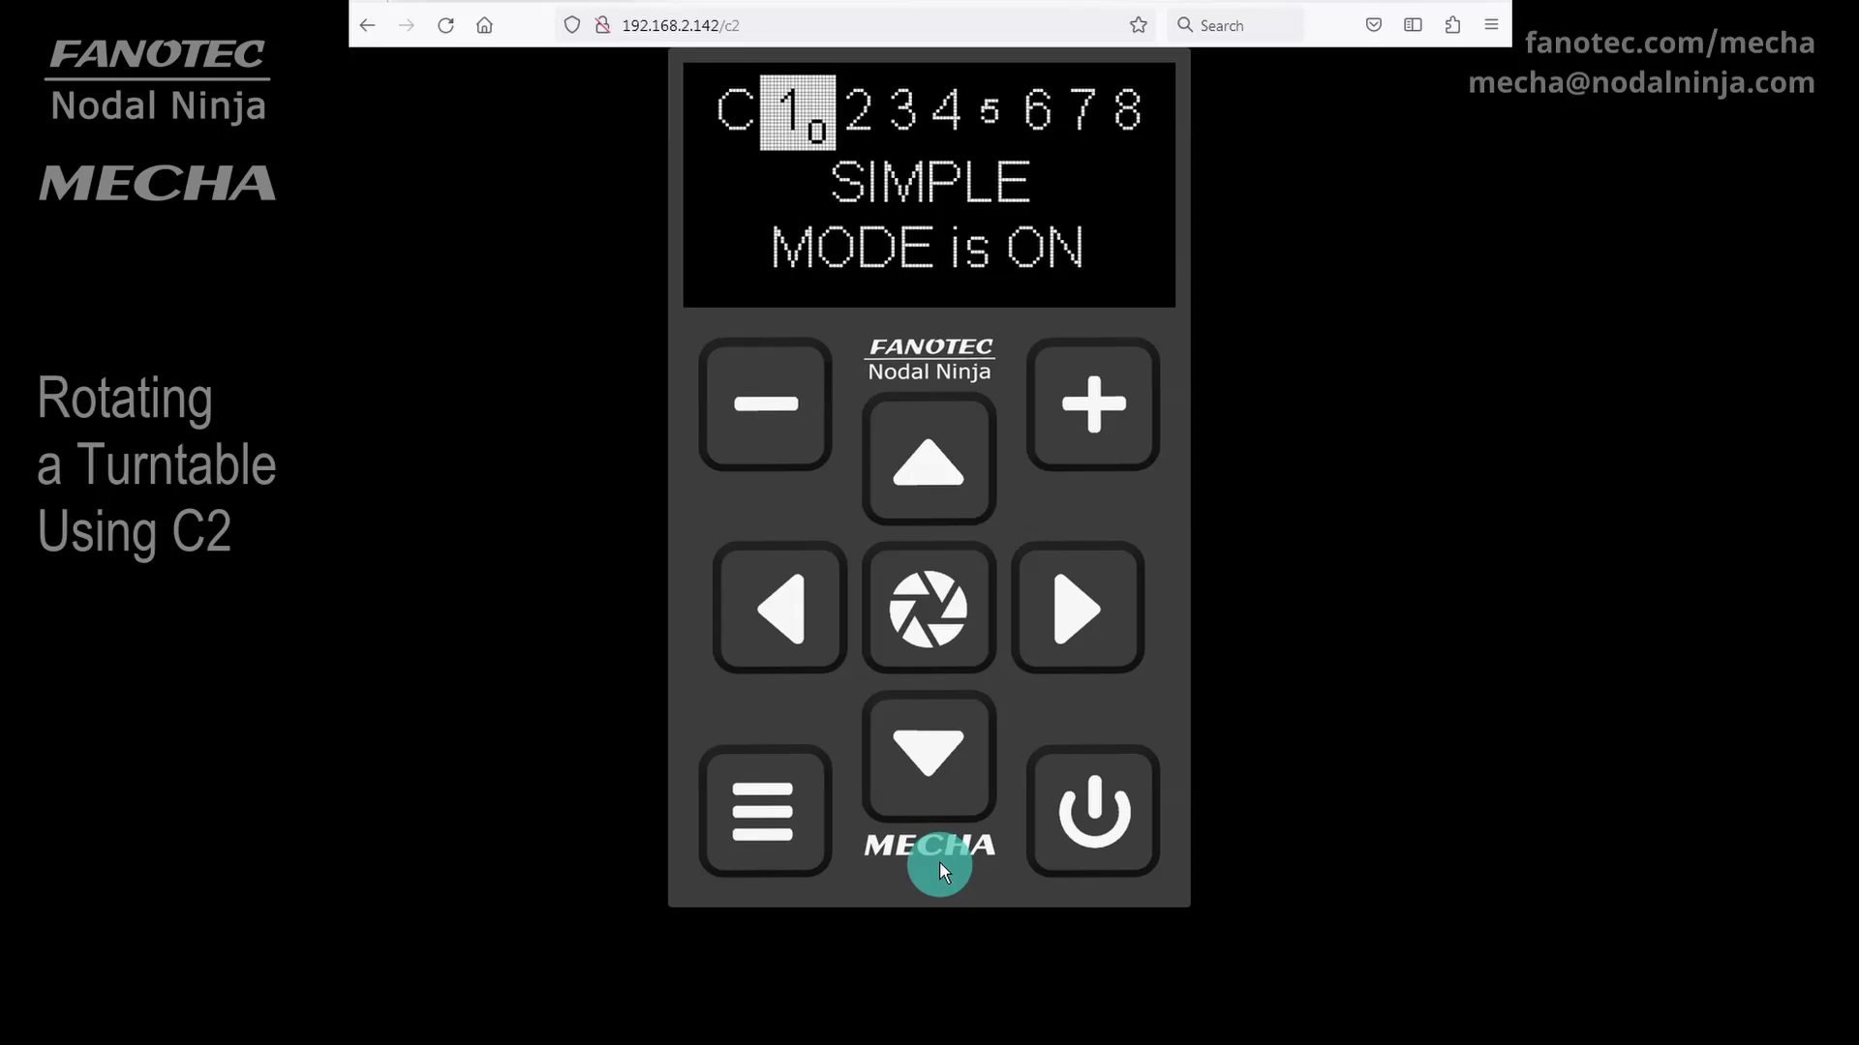
Set Interval 3 in the controller settings to 1.0 turn and confirm the value
{"action": "left_click", "coordinate": [1074, 619]}
{"action": "left_click", "coordinate": [1073, 618]}
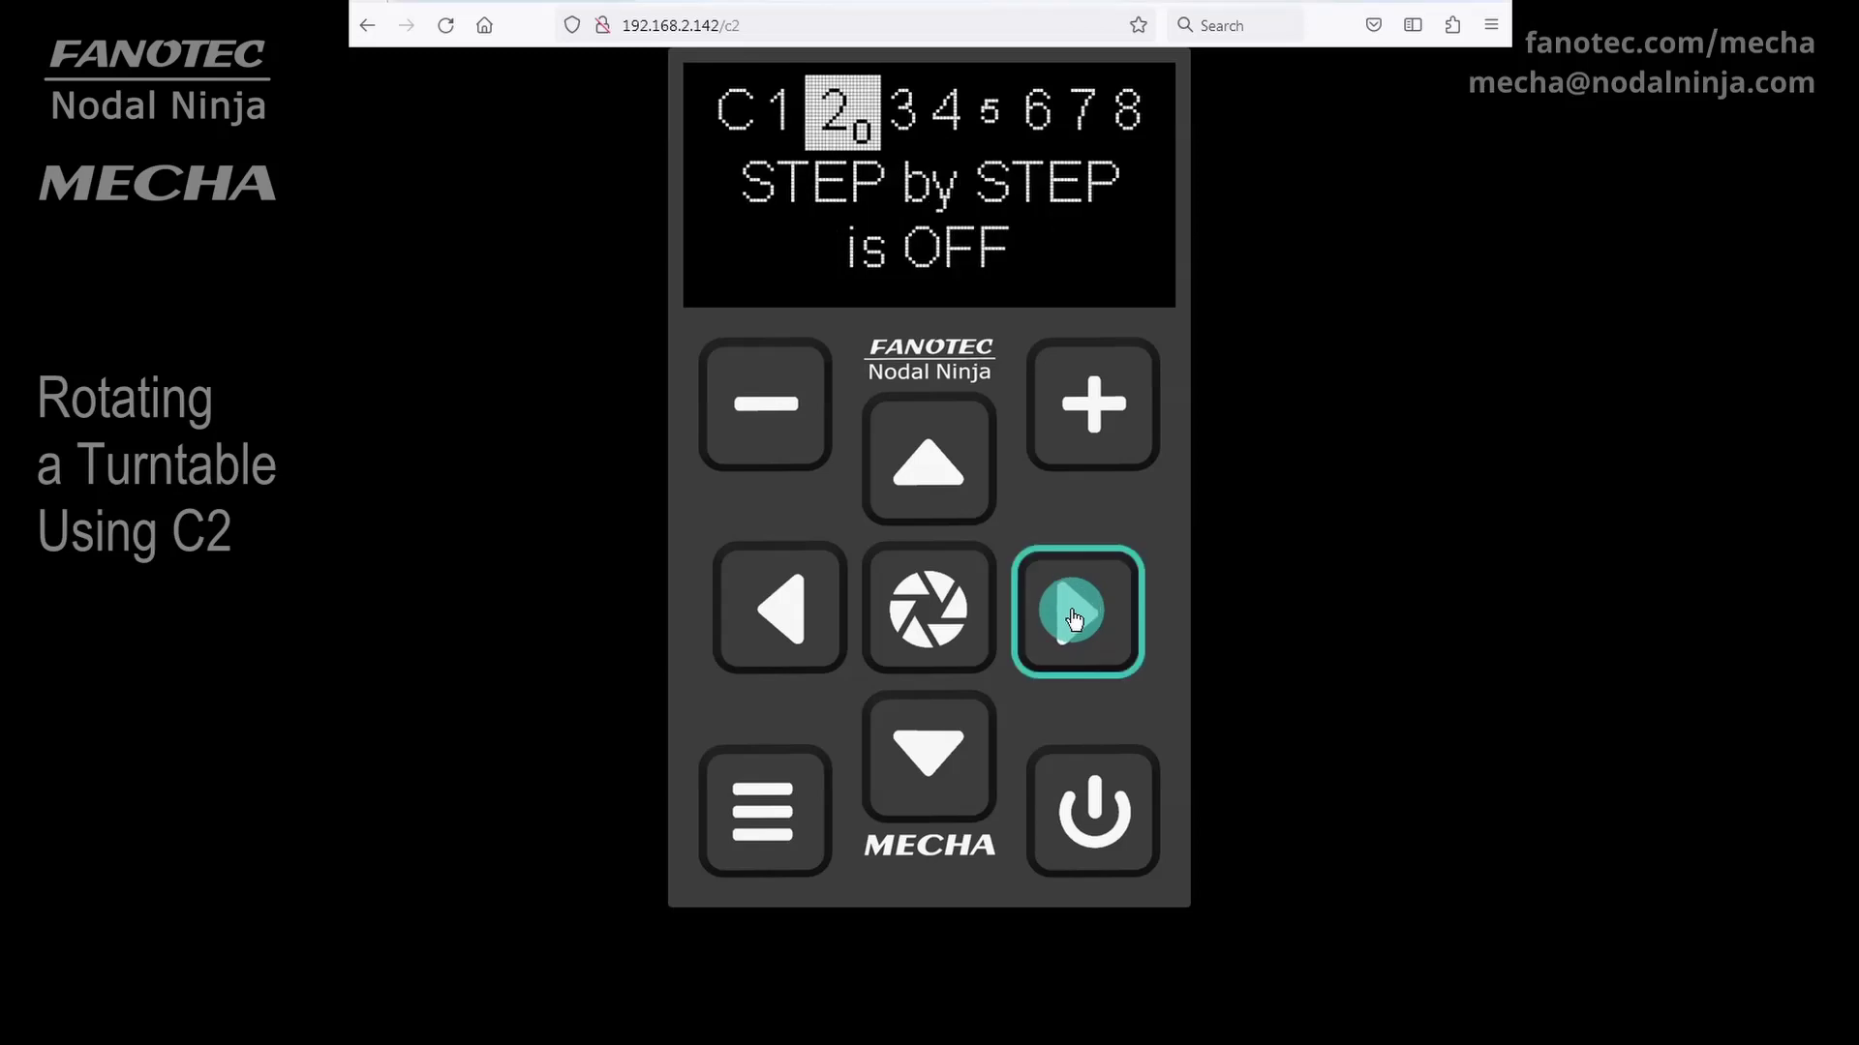
{"action": "left_click", "coordinate": [1074, 619]}
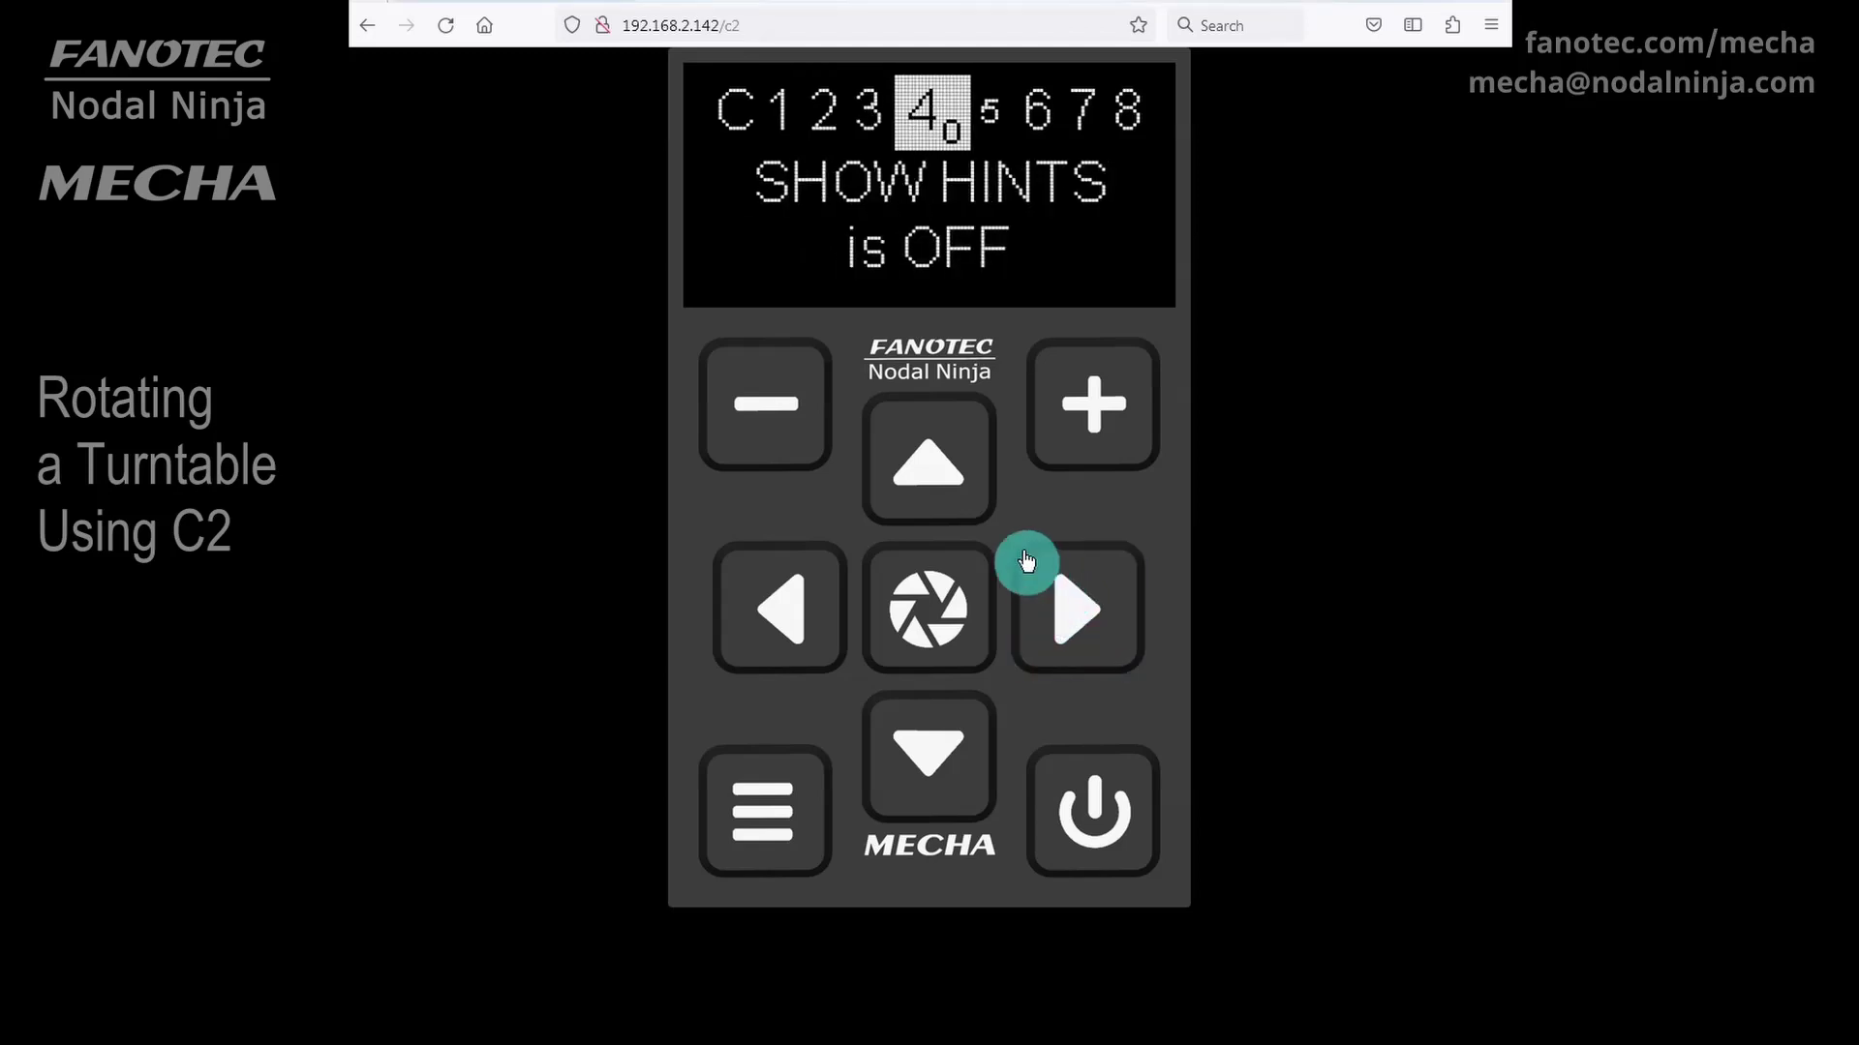
{"action": "left_click", "coordinate": [937, 472]}
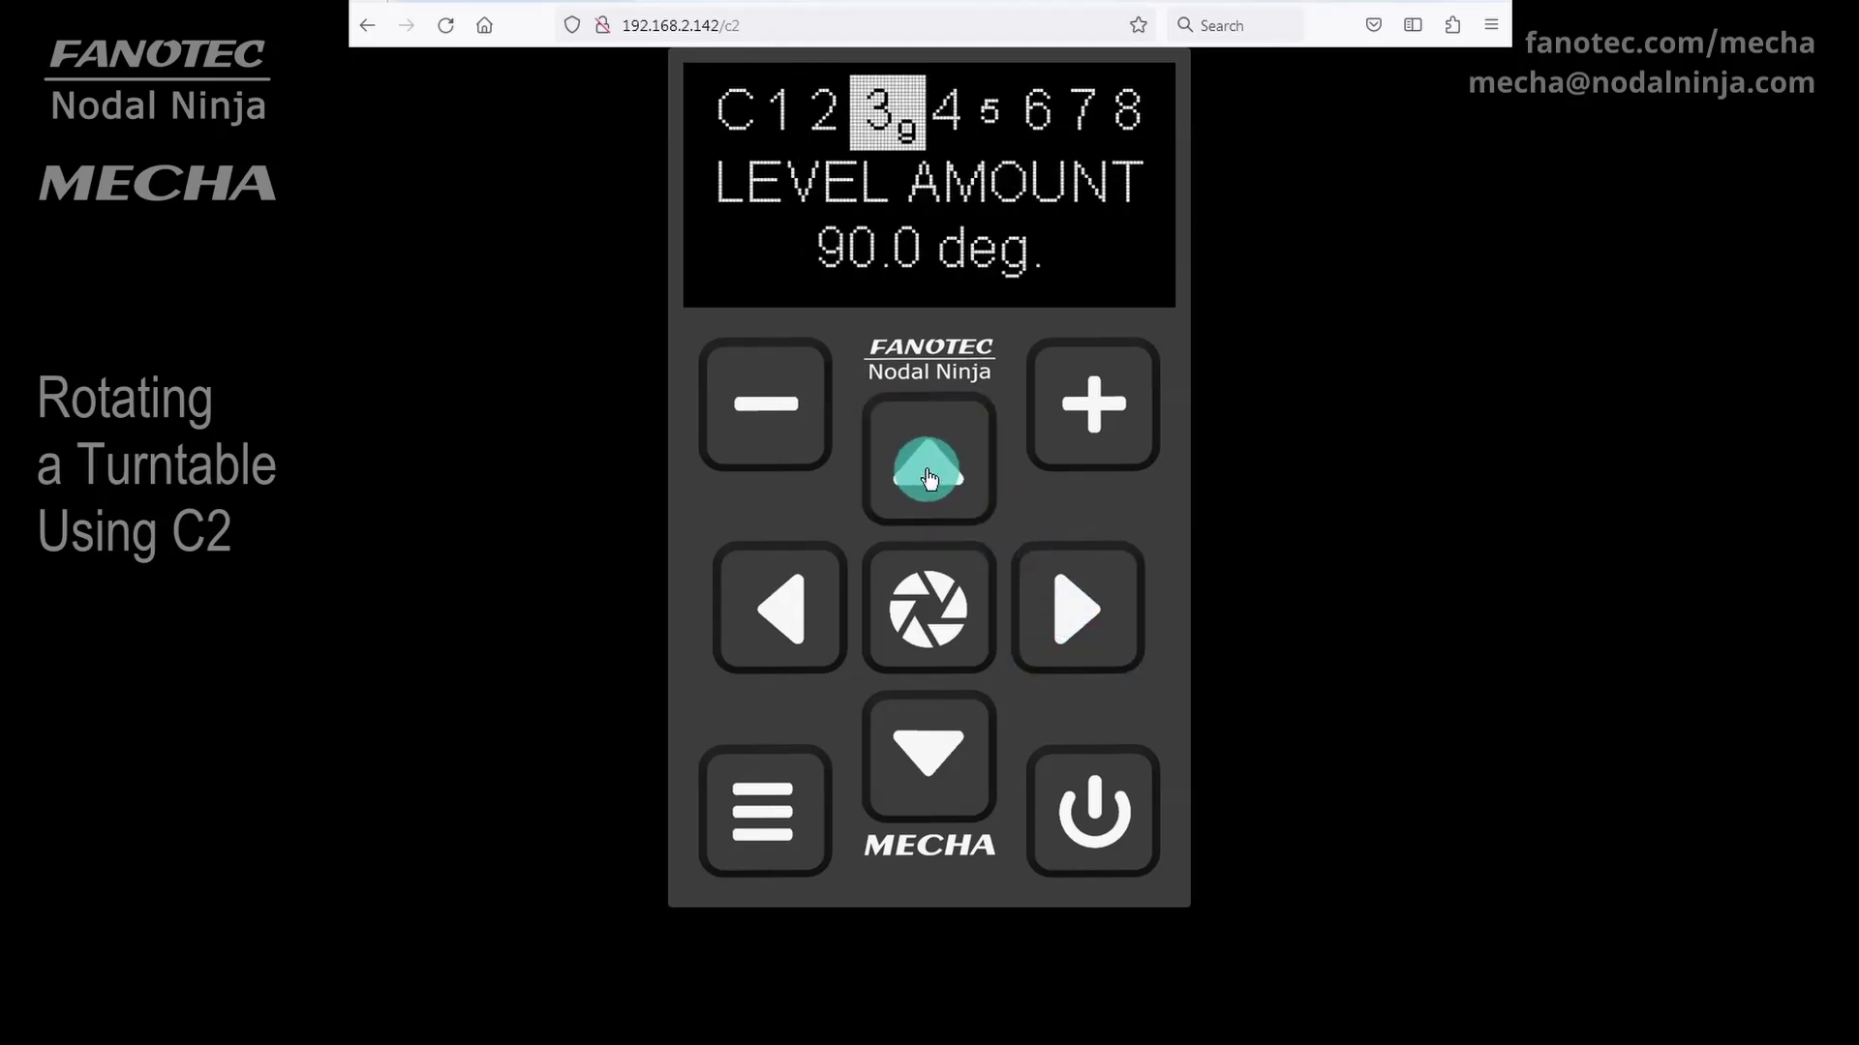
{"action": "left_click", "coordinate": [932, 477]}
{"action": "left_click", "coordinate": [931, 477]}
{"action": "left_click", "coordinate": [1094, 414]}
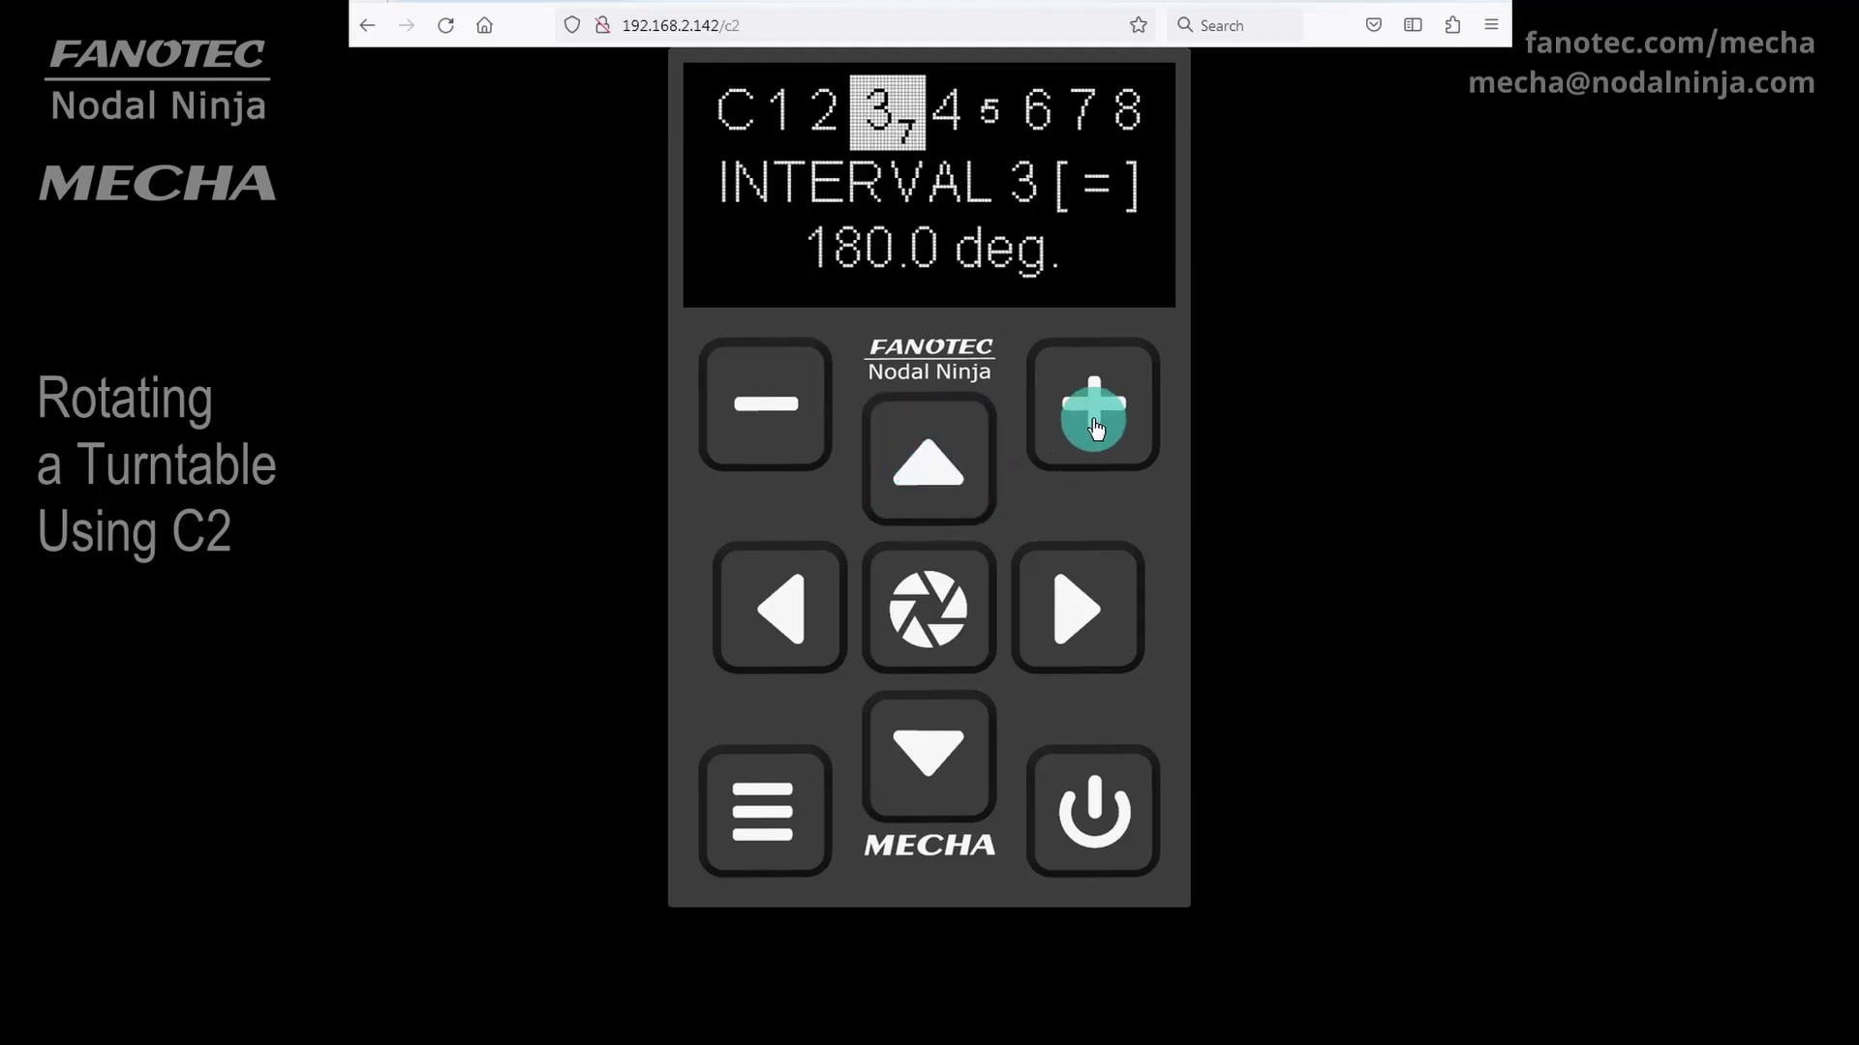
{"action": "left_click", "coordinate": [1095, 416]}
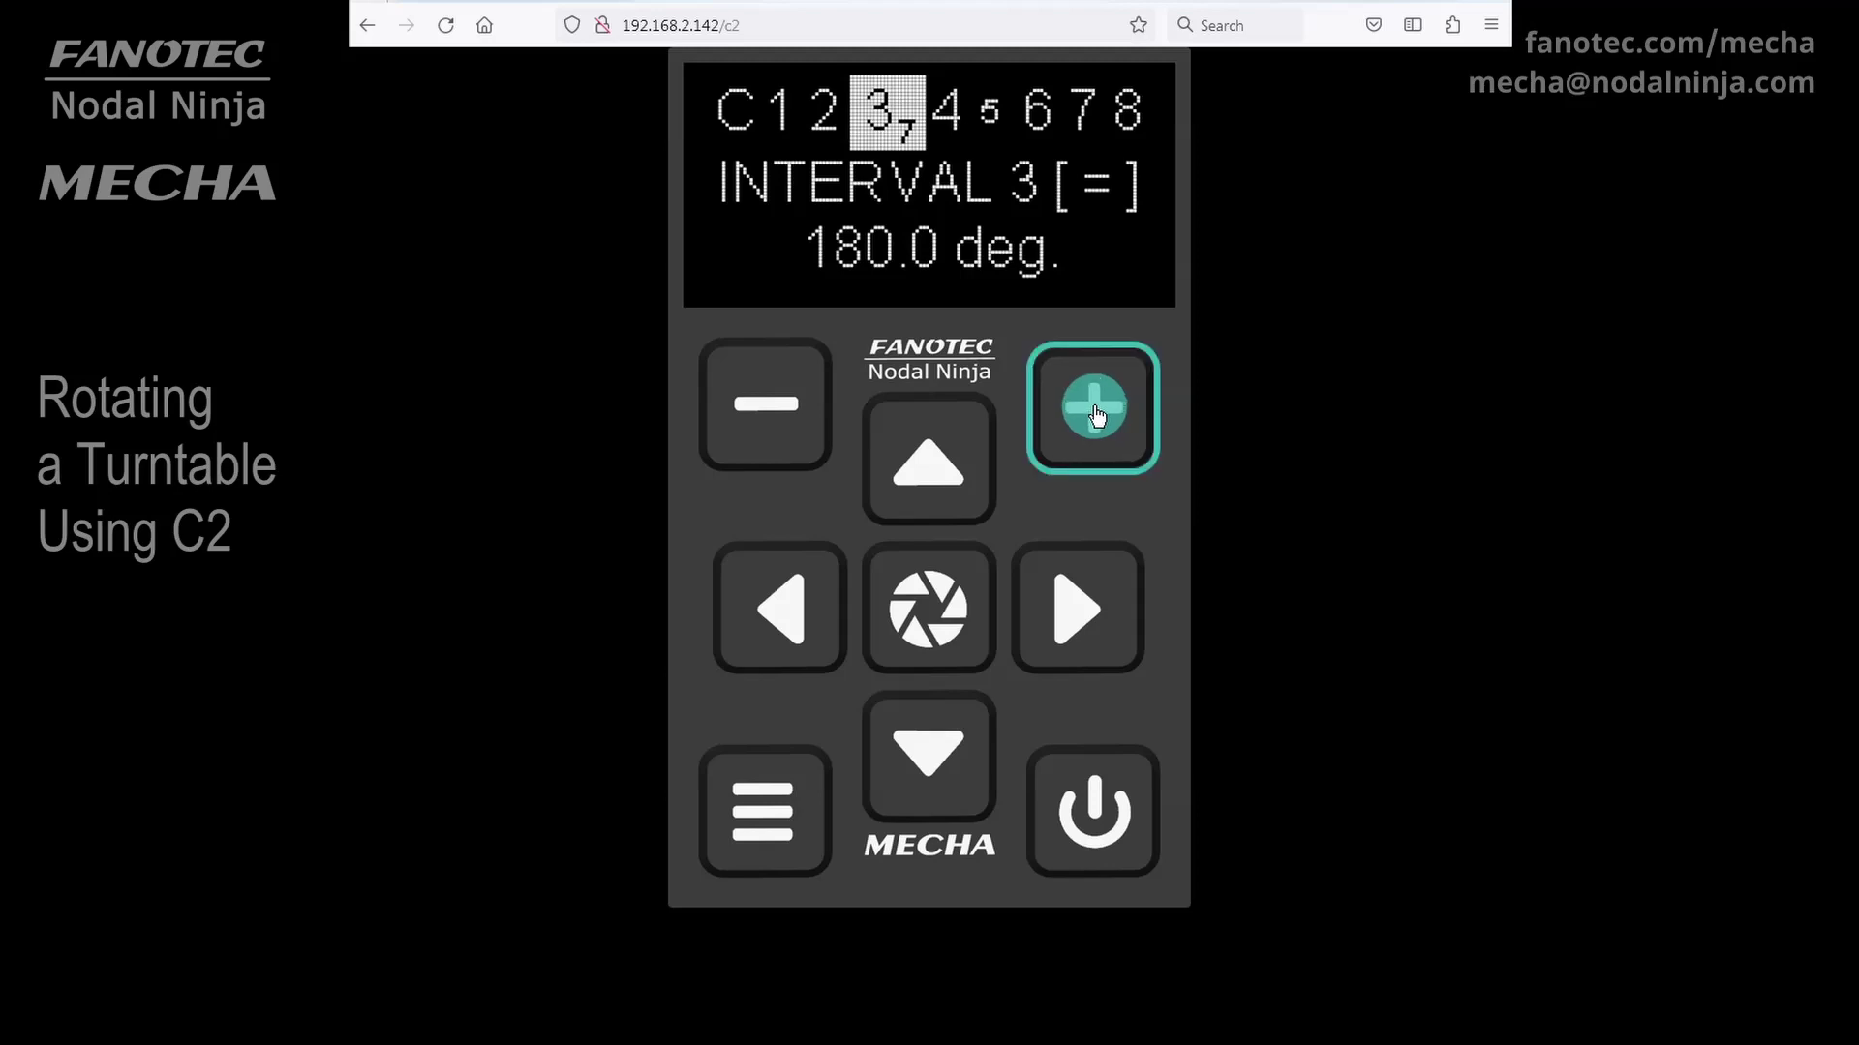
{"action": "left_click", "coordinate": [1095, 415]}
{"action": "left_click", "coordinate": [1100, 412]}
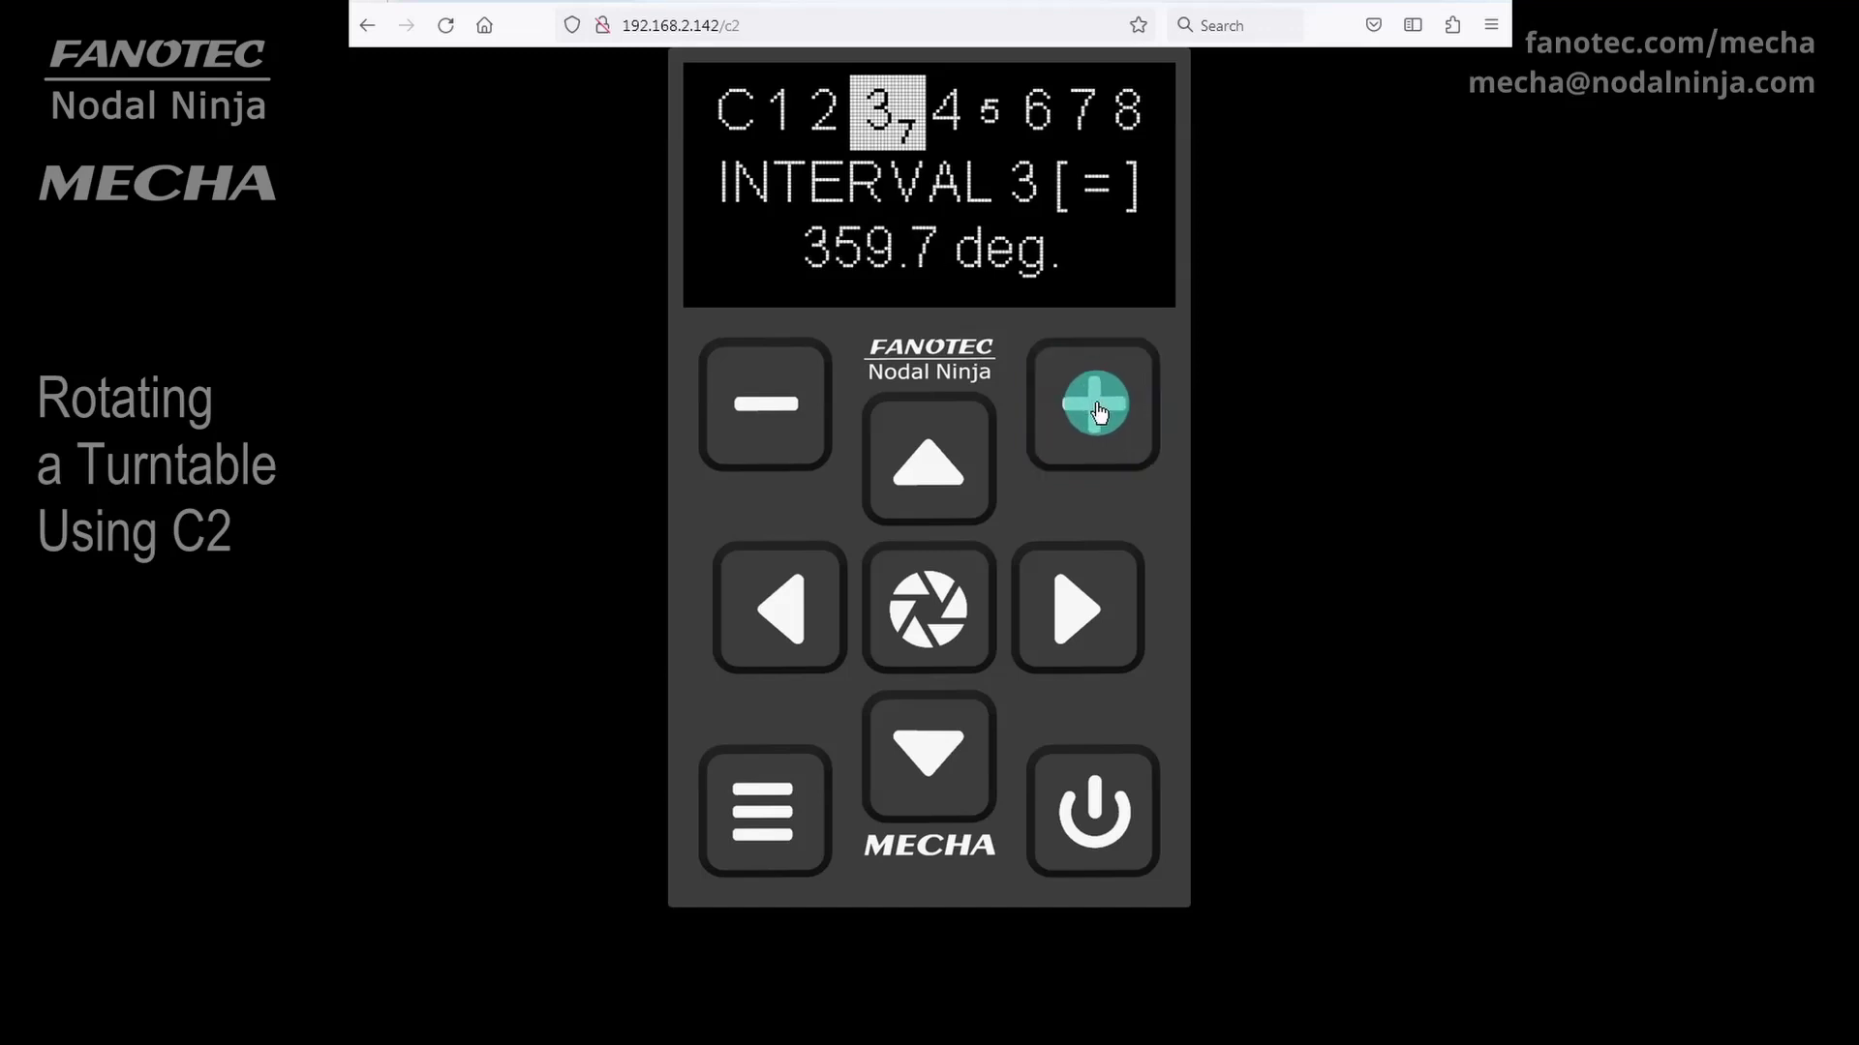
{"action": "left_click", "coordinate": [1101, 412]}
{"action": "left_click", "coordinate": [1098, 412]}
{"action": "left_click", "coordinate": [1097, 412]}
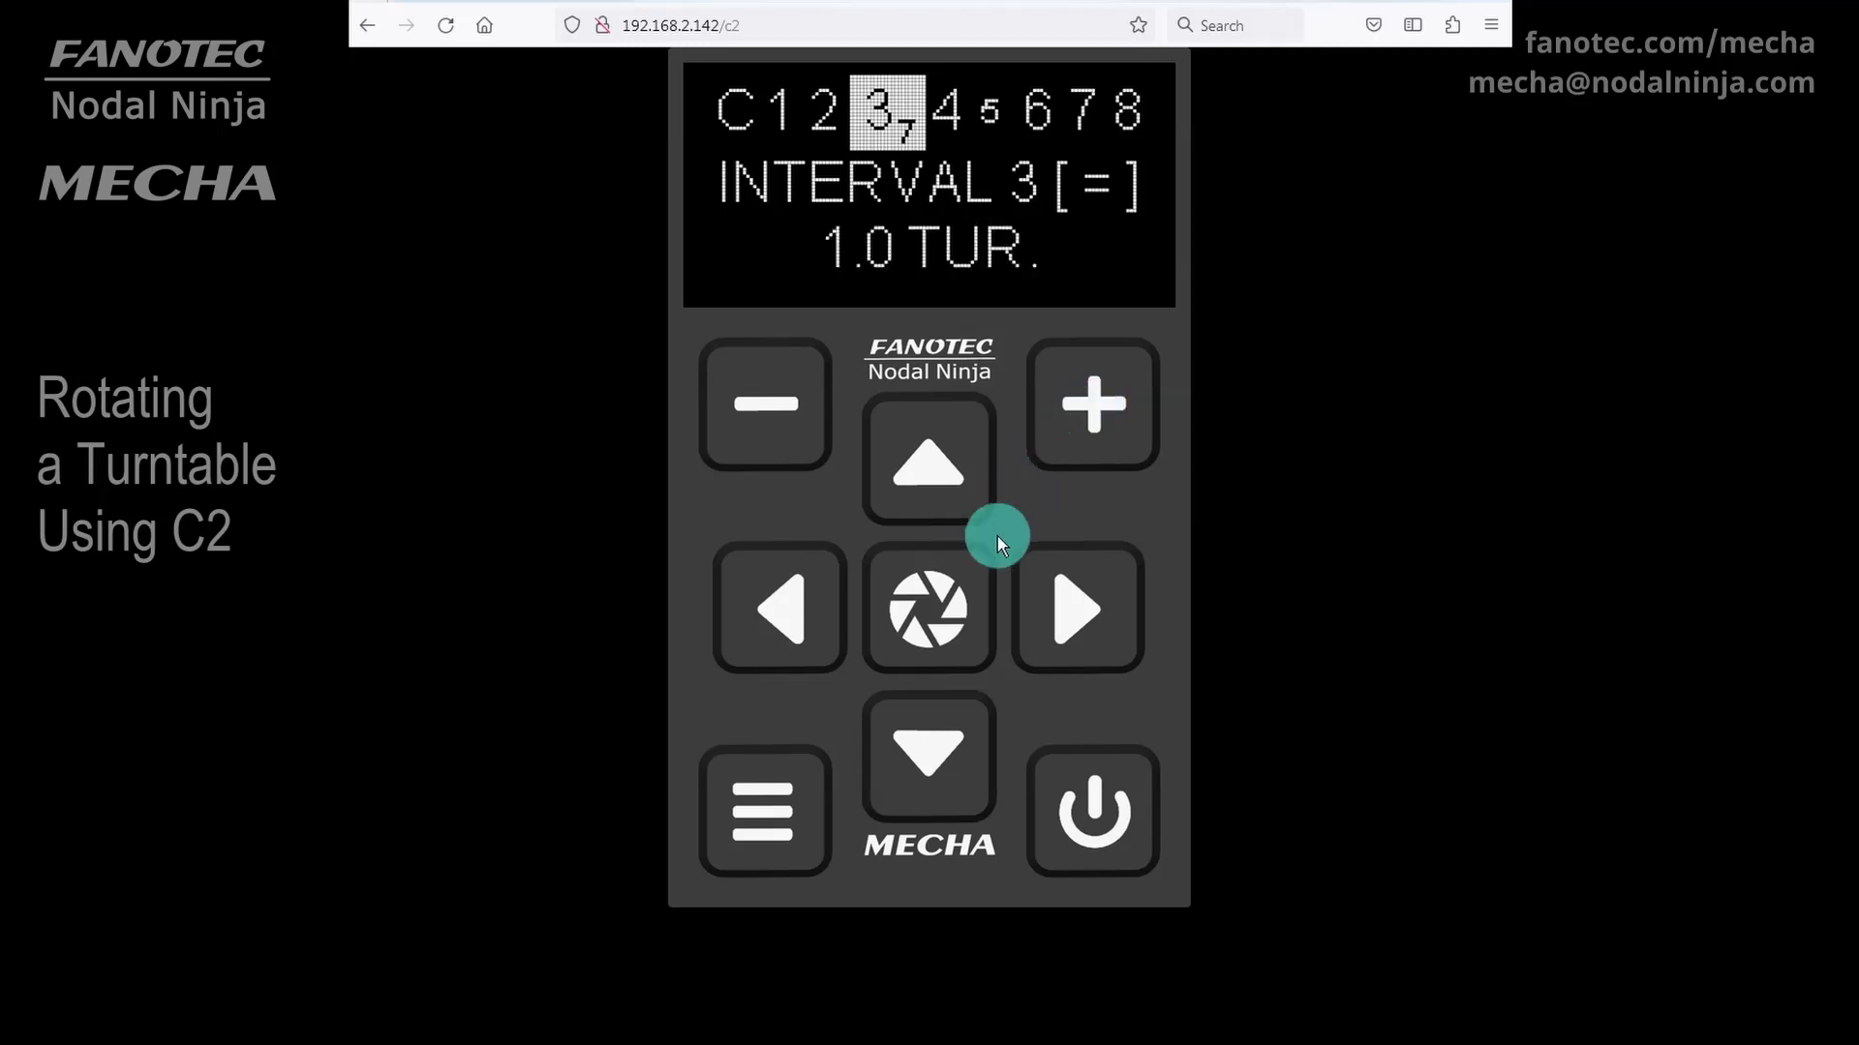
{"action": "left_click", "coordinate": [929, 616]}
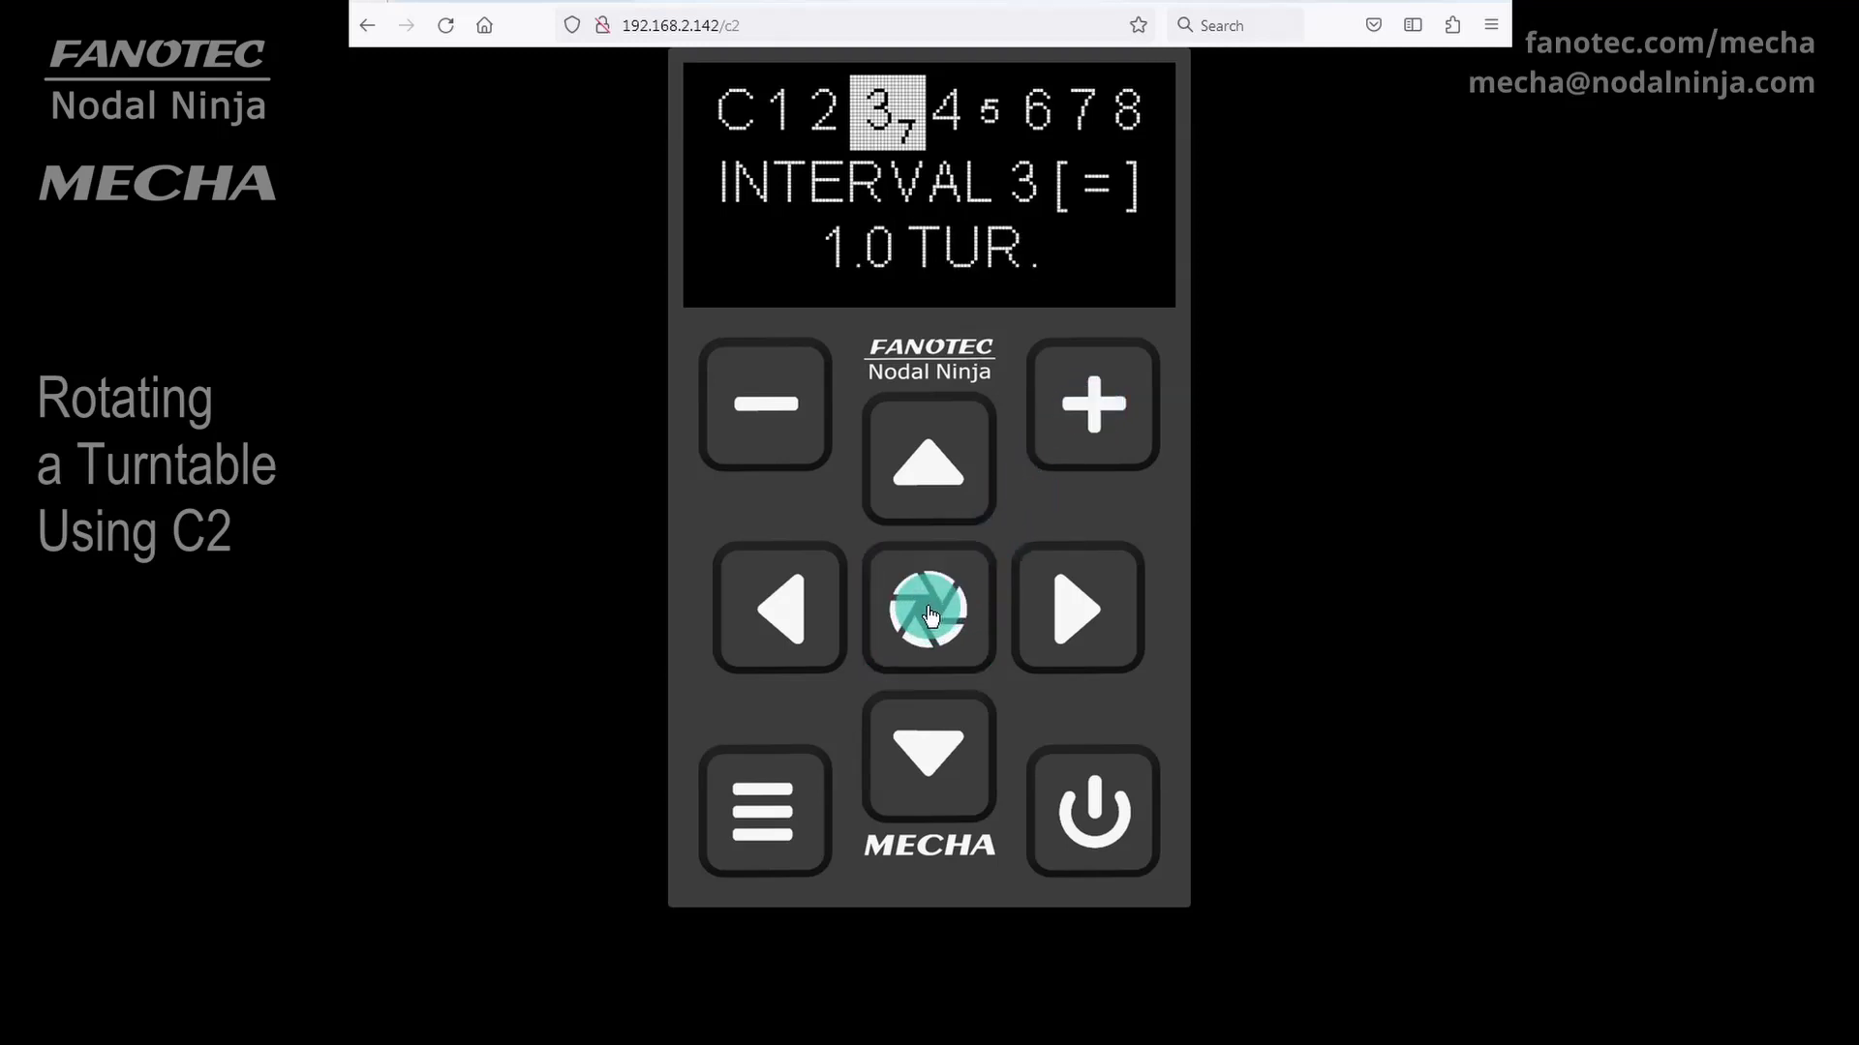
Go to the position screen and rotate the turntable by Interval 3, first to the left and again to the right
{"action": "left_click", "coordinate": [929, 617]}
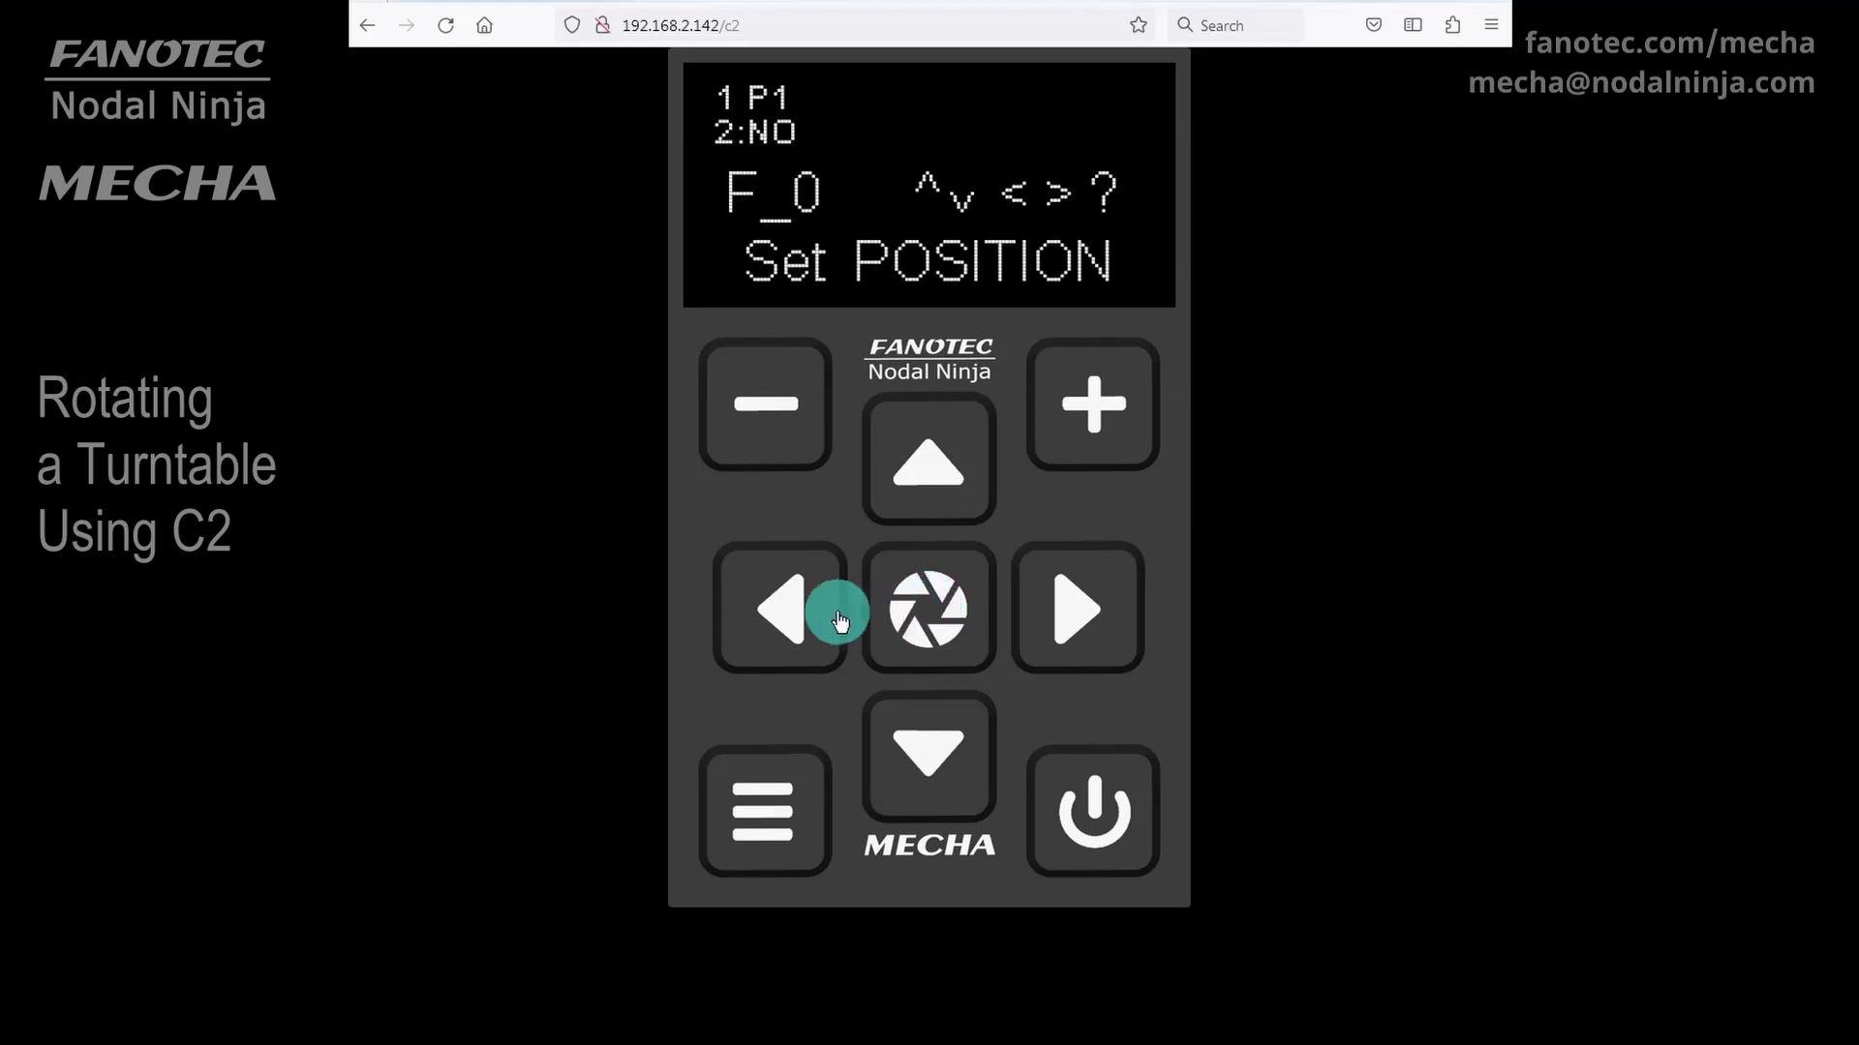
{"action": "left_click", "coordinate": [779, 613]}
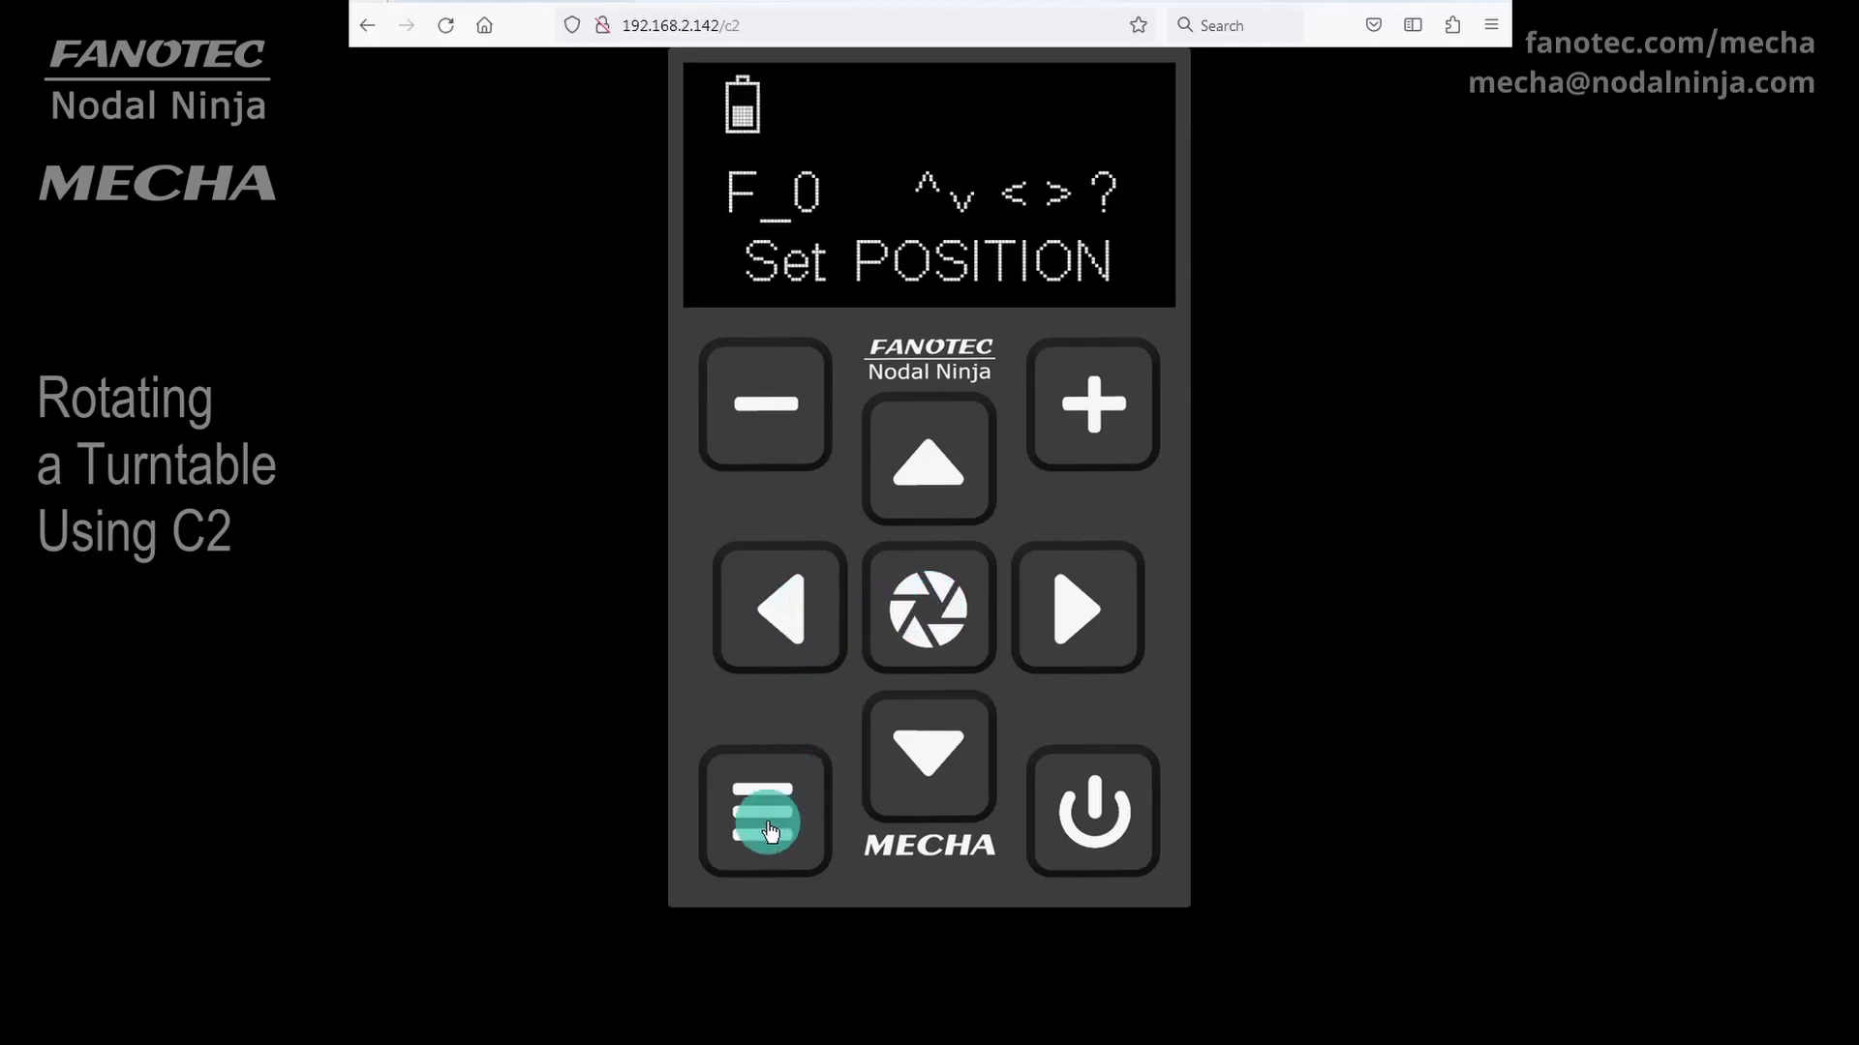
{"action": "left_click", "coordinate": [1072, 608]}
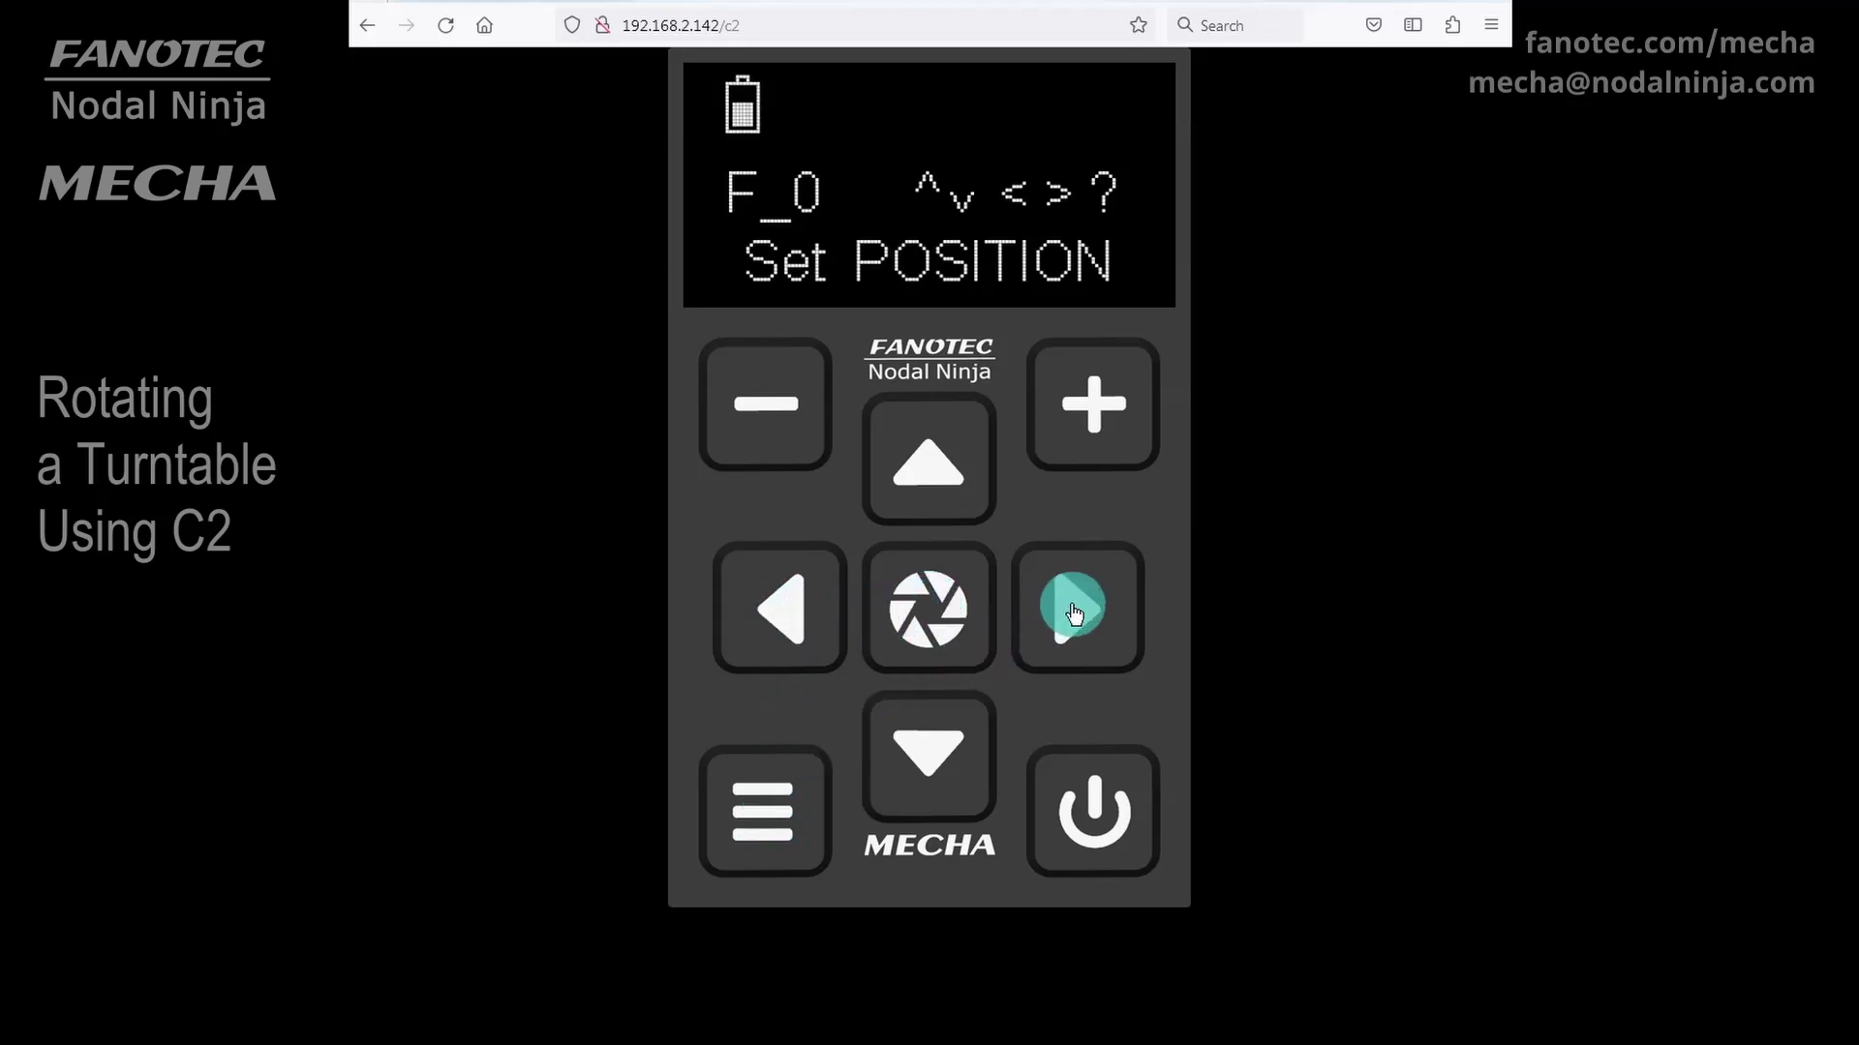
{"action": "left_click", "coordinate": [760, 818]}
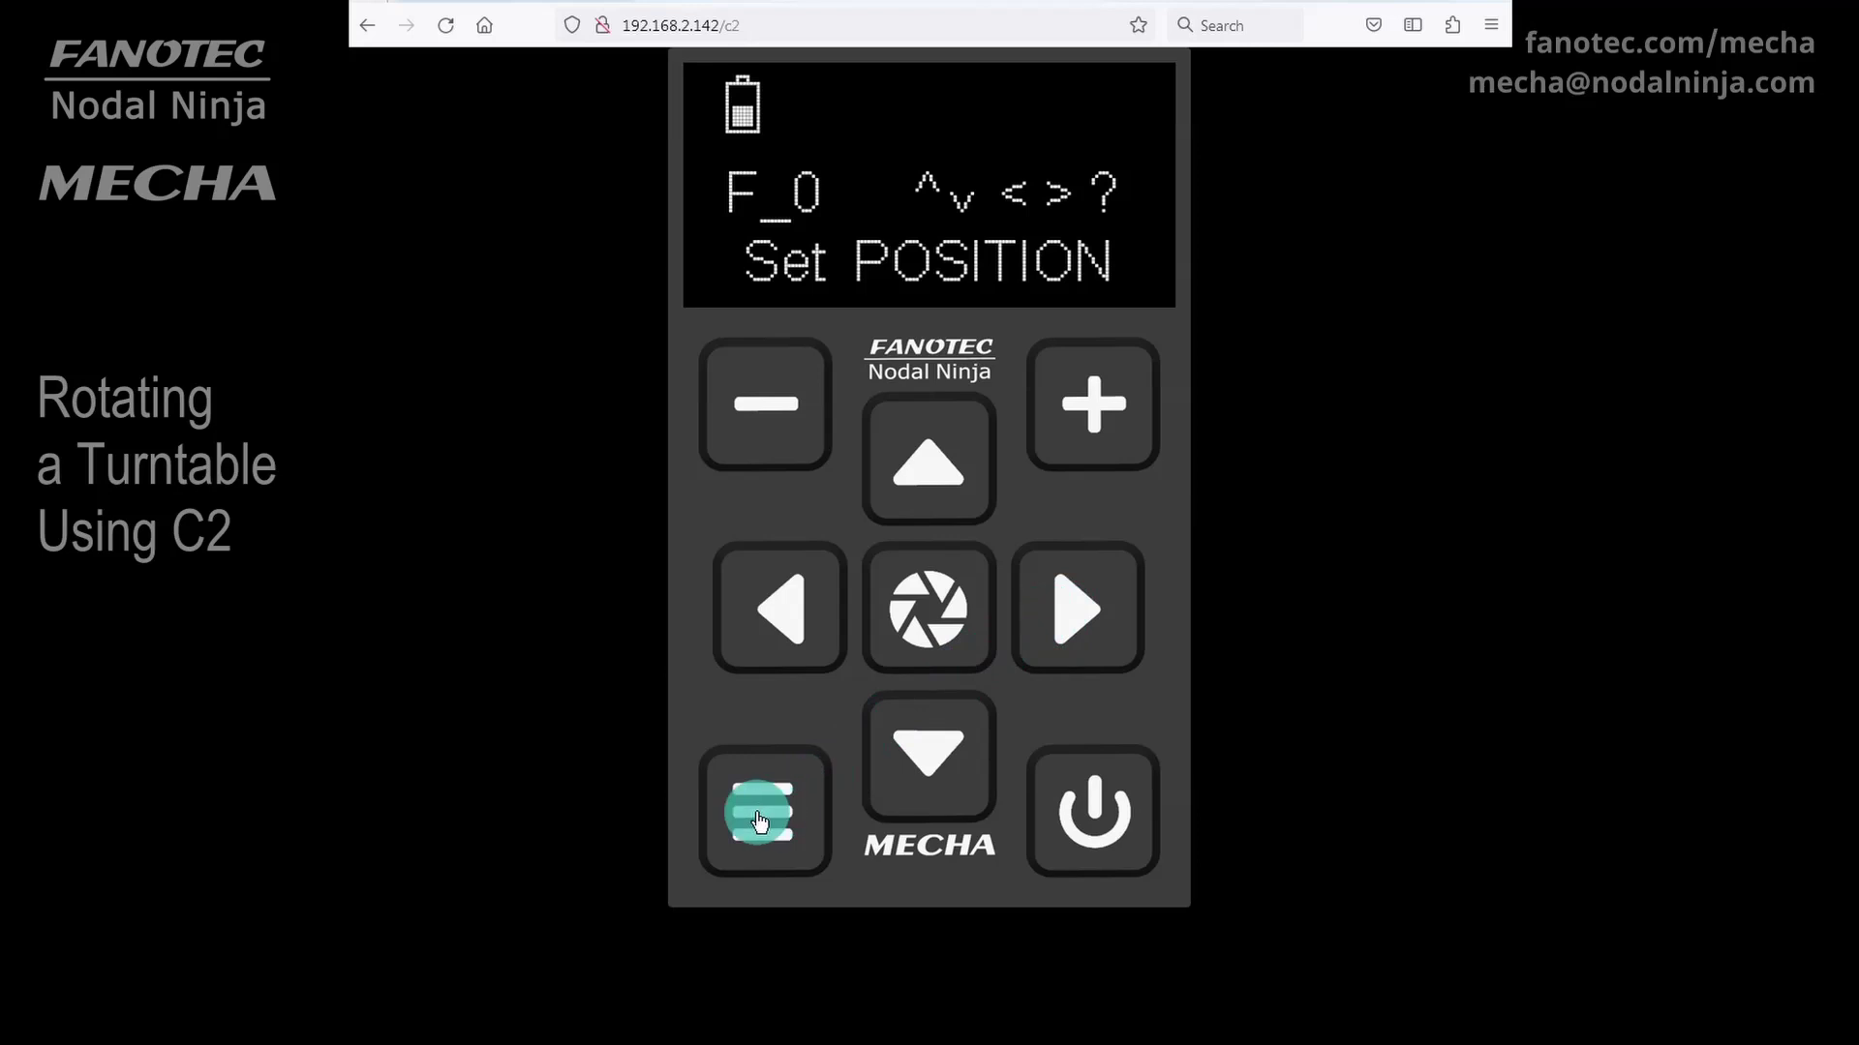
Return to the settings, raise the Interval 3 speed to 3.6 RPM, set it back to 3.5 RPM and confirm
{"action": "left_click", "coordinate": [1091, 818]}
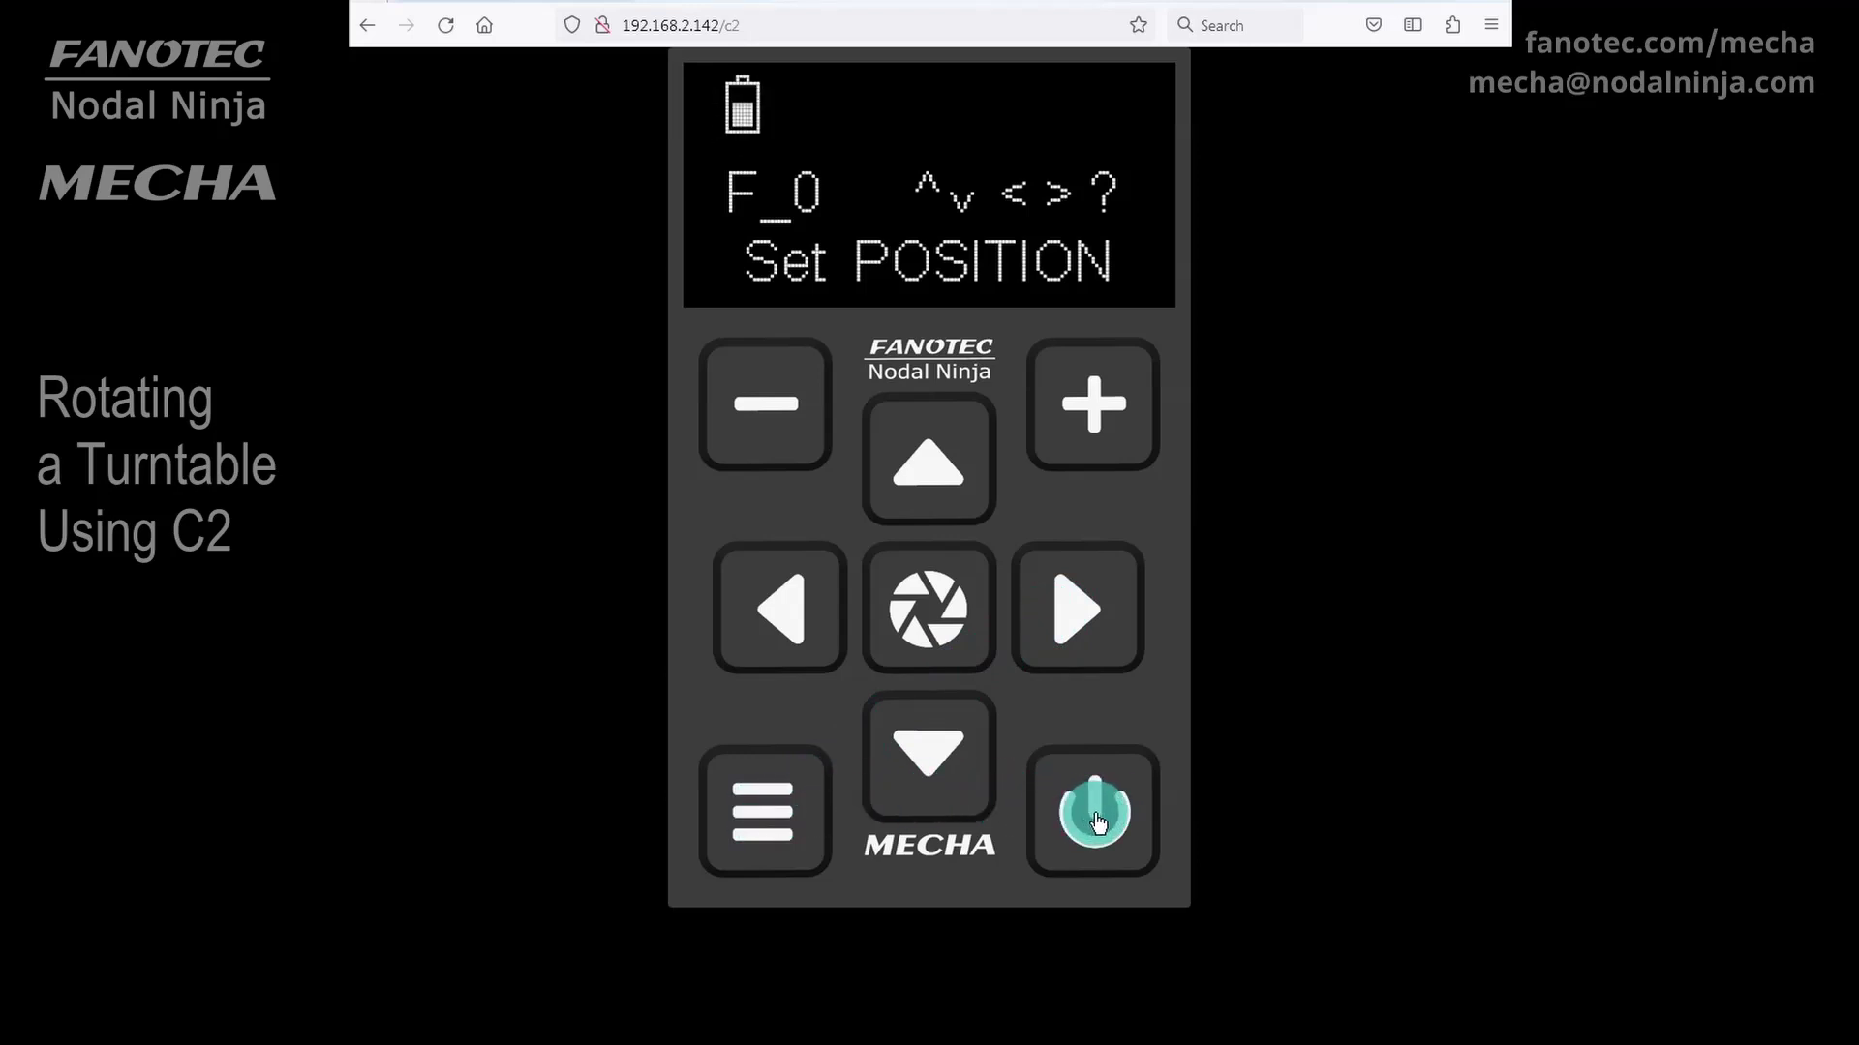
{"action": "left_click", "coordinate": [1097, 822]}
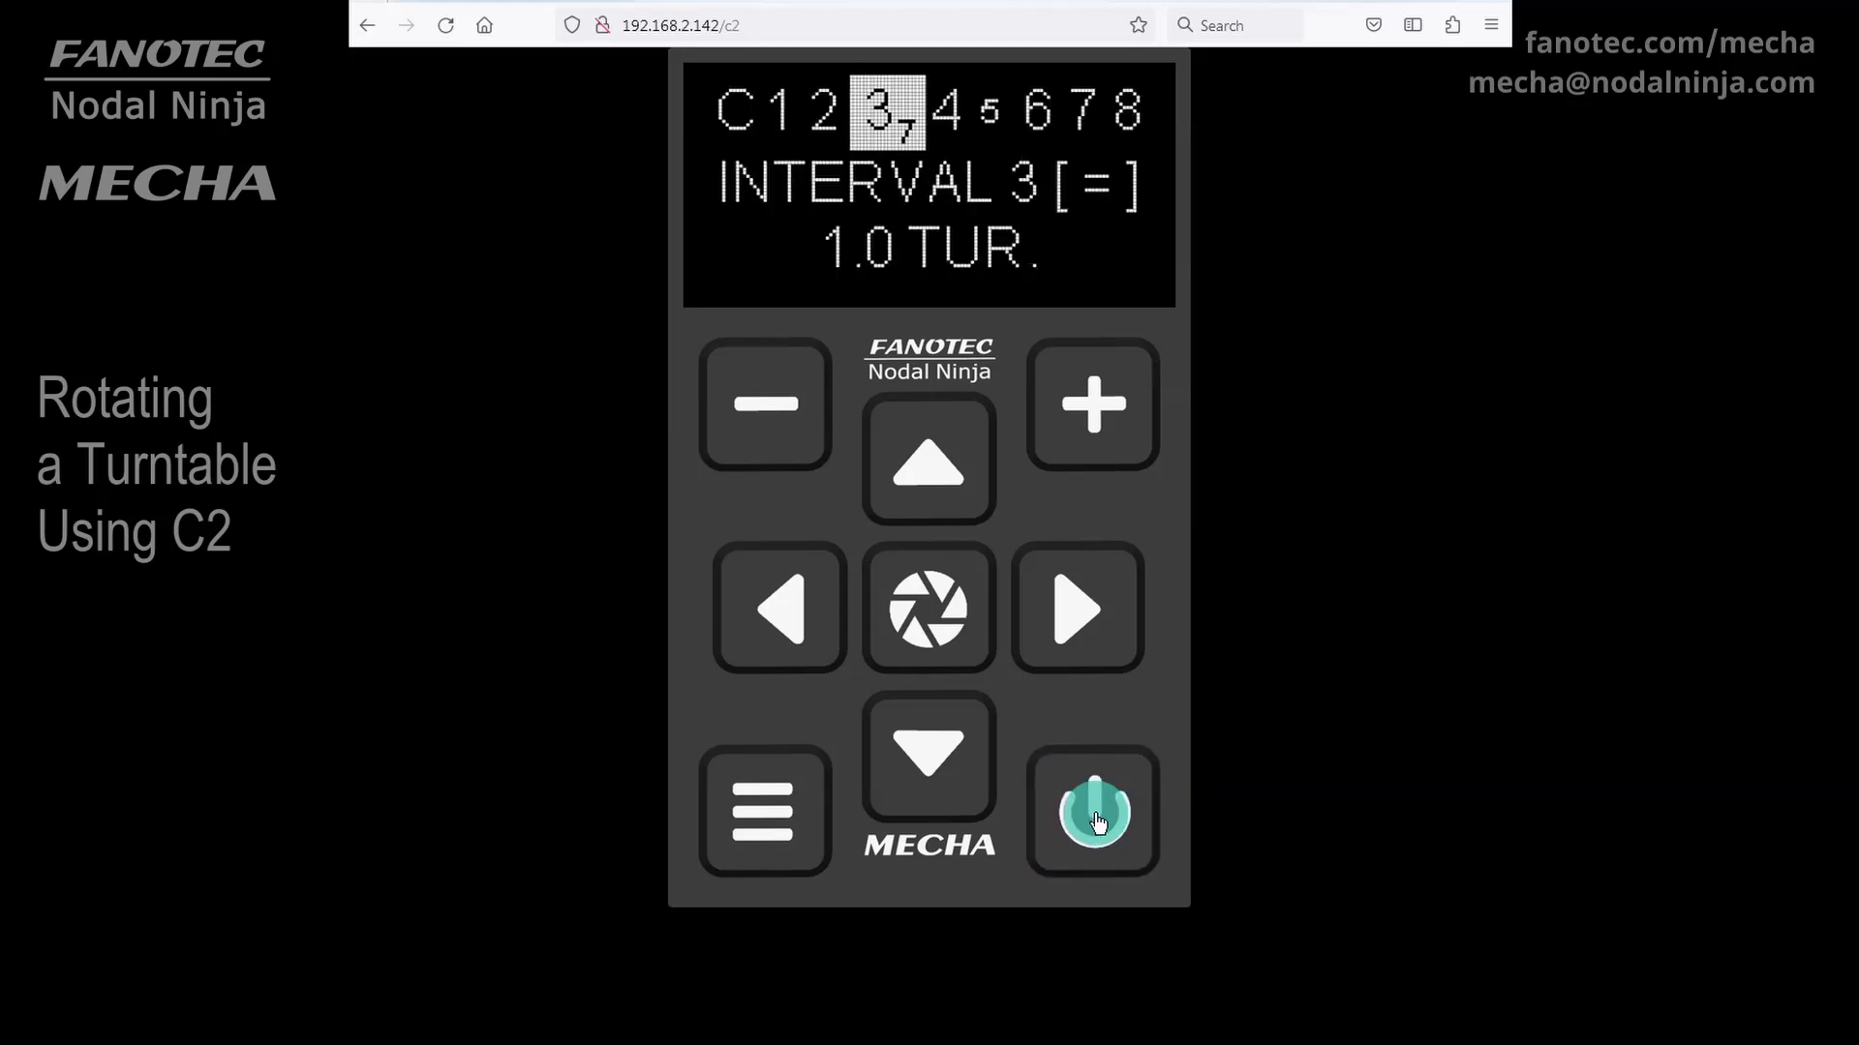
{"action": "left_click", "coordinate": [928, 759]}
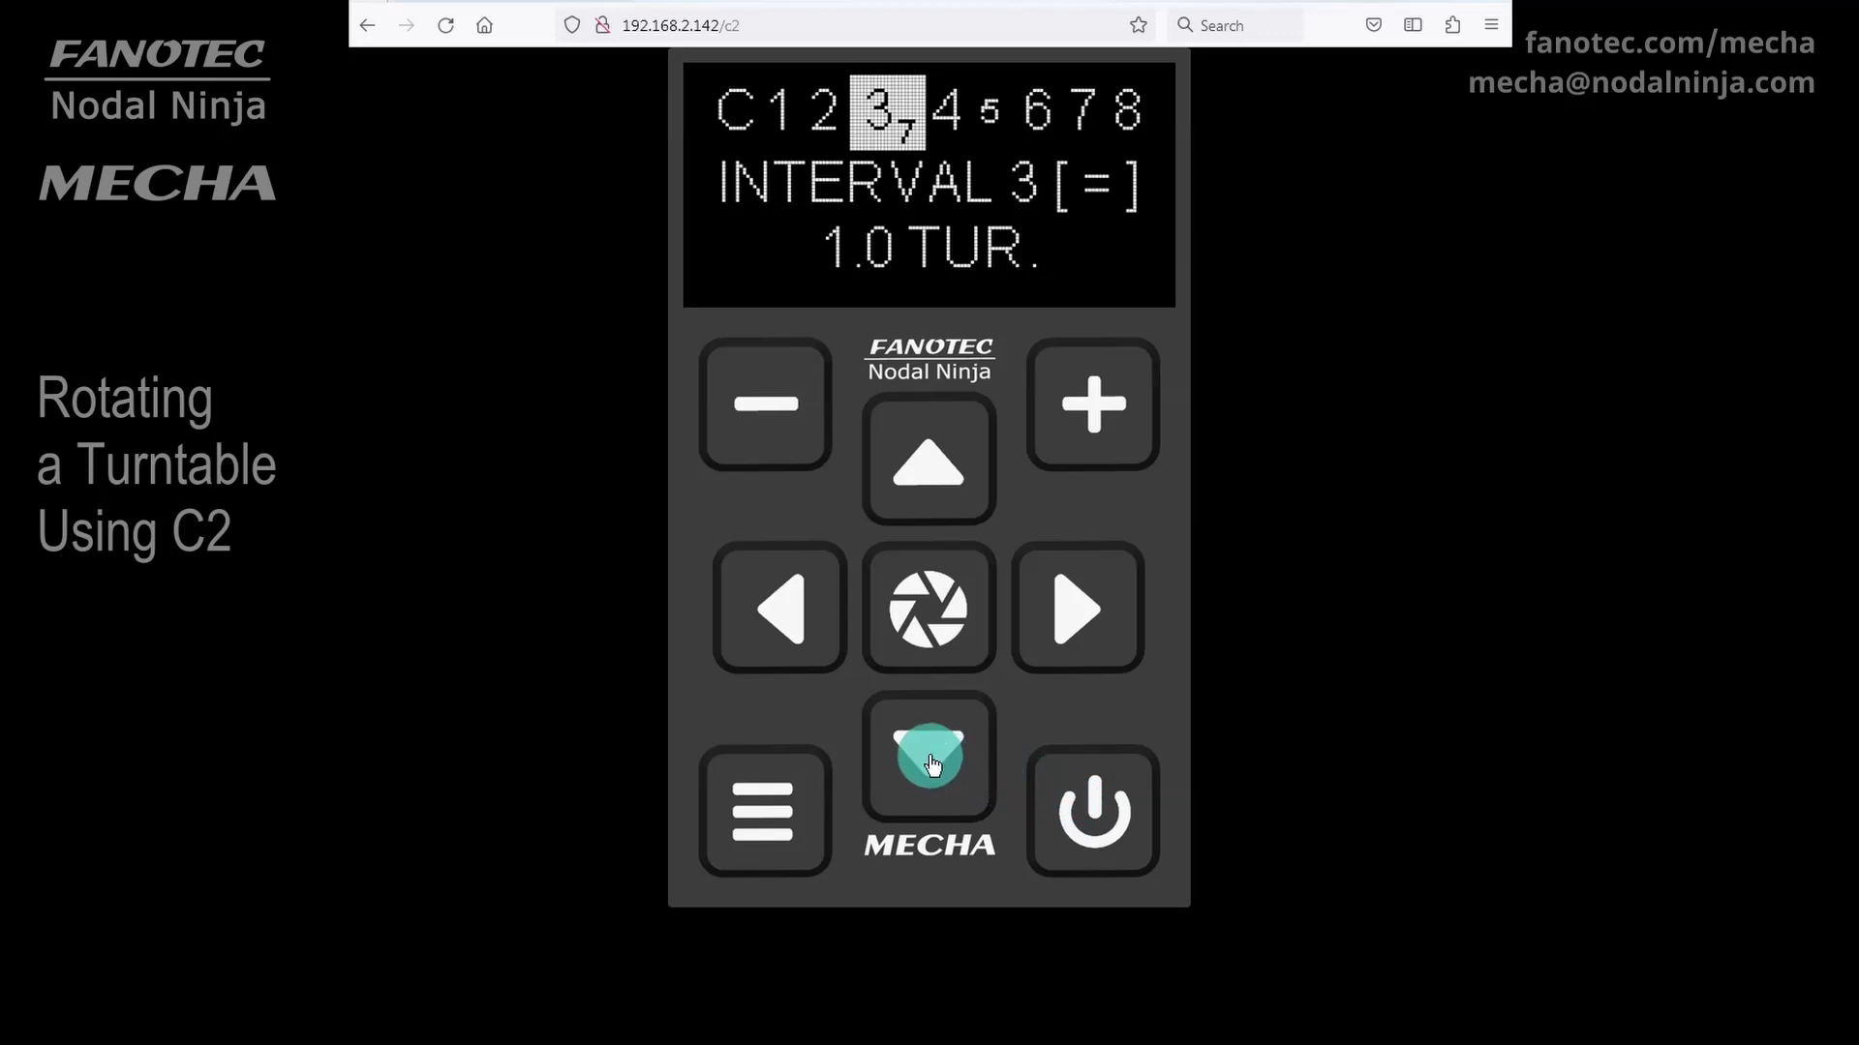
{"action": "left_click", "coordinate": [927, 758]}
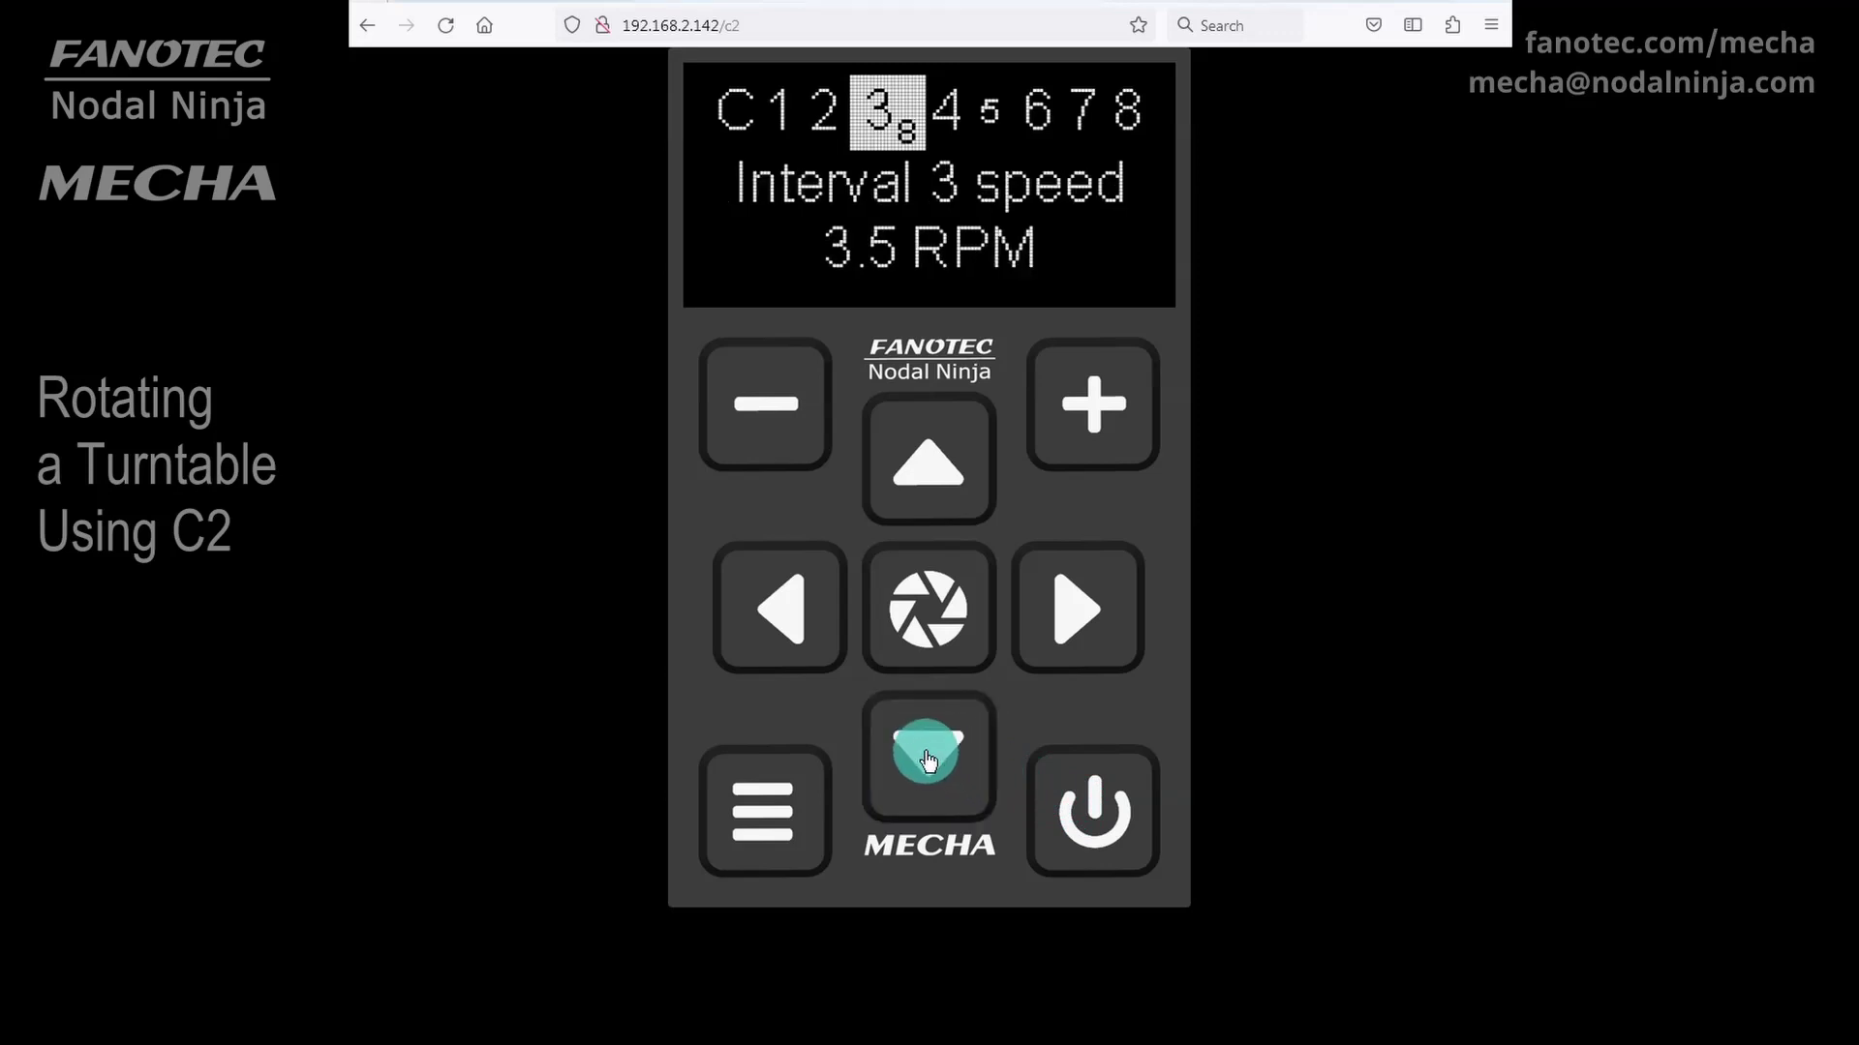
{"action": "left_click", "coordinate": [932, 615]}
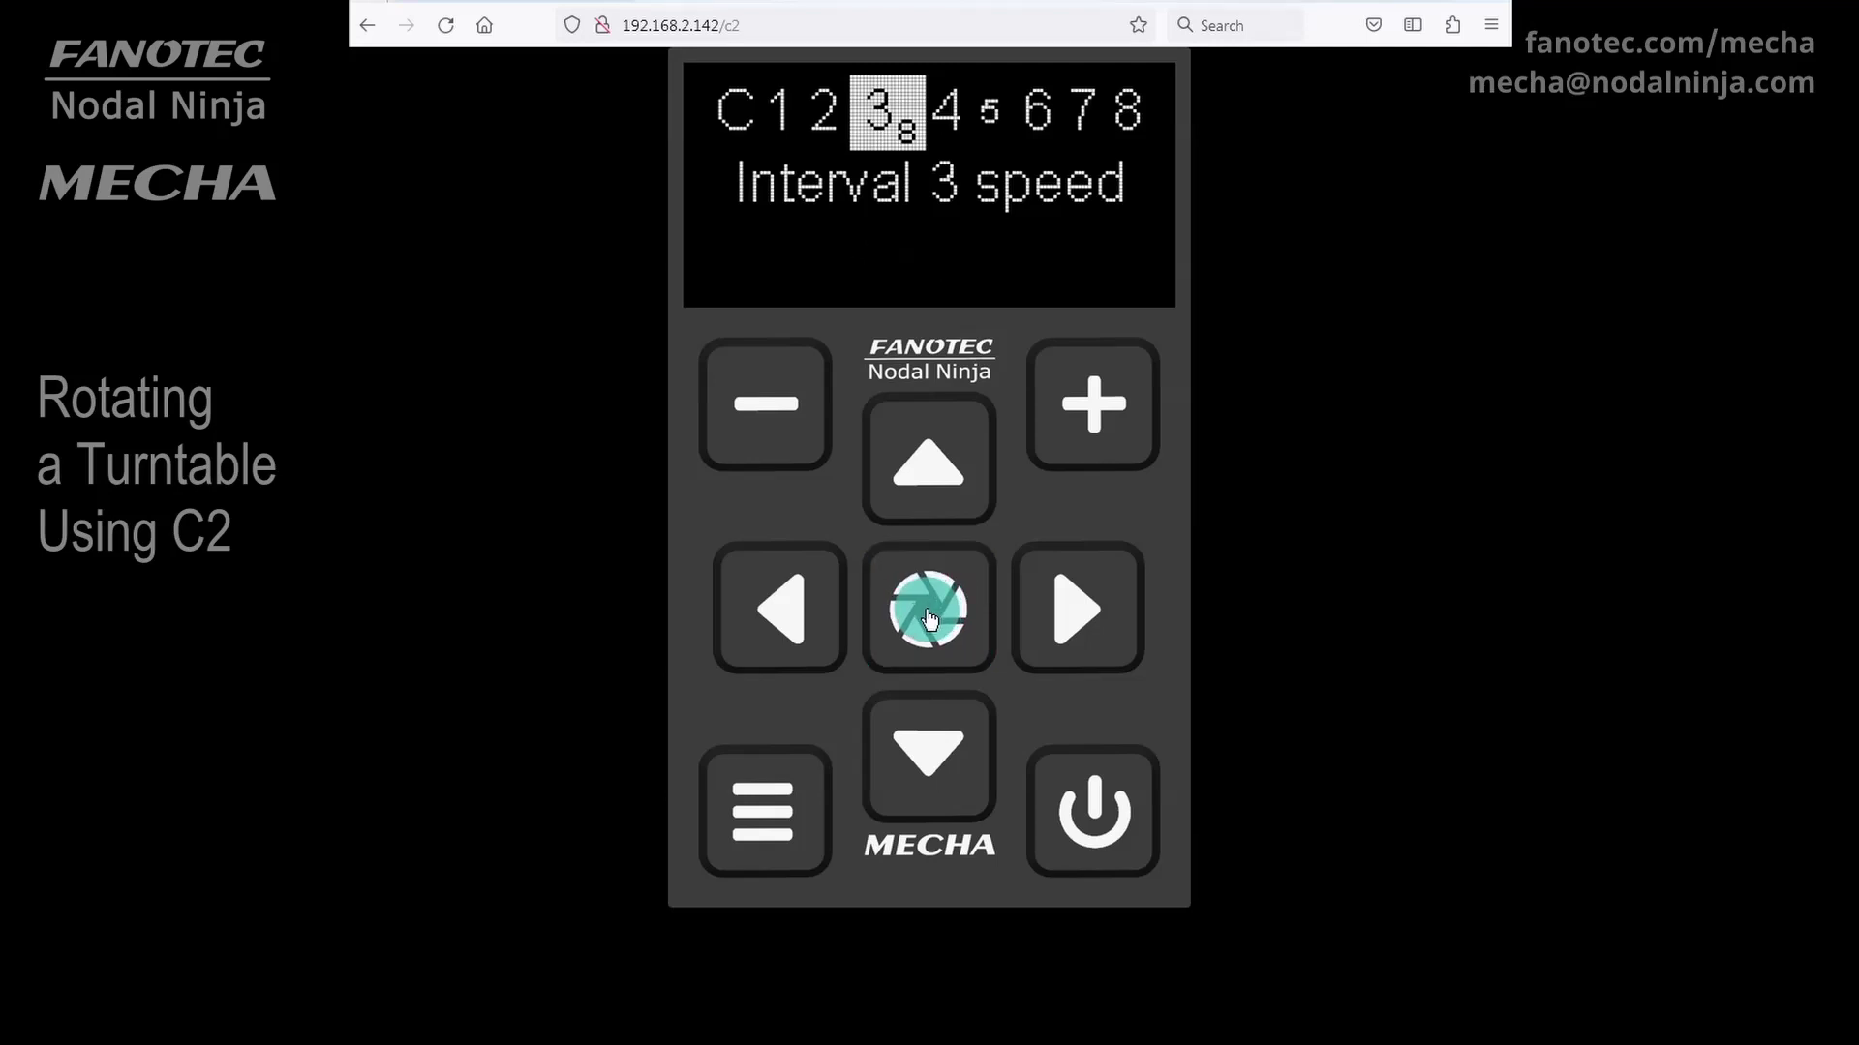
{"action": "left_click", "coordinate": [1097, 412]}
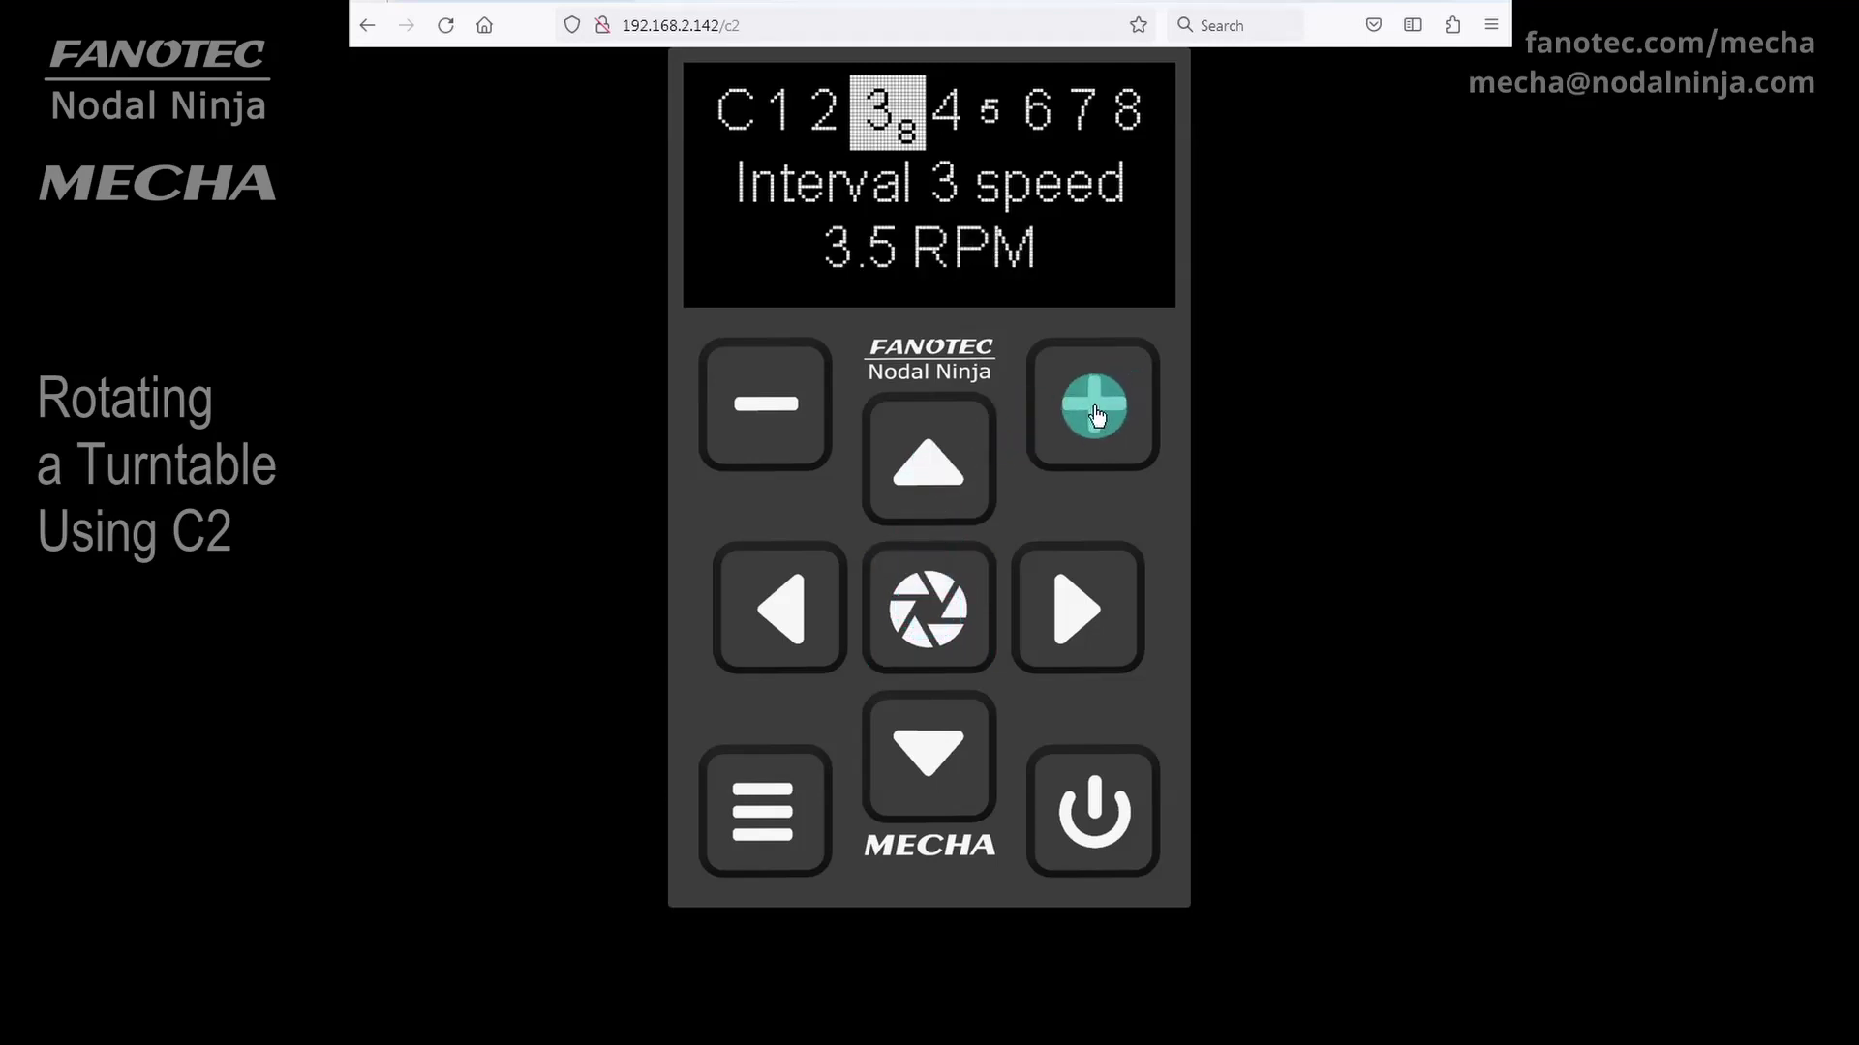
{"action": "left_click", "coordinate": [1097, 414]}
{"action": "left_click", "coordinate": [1097, 414]}
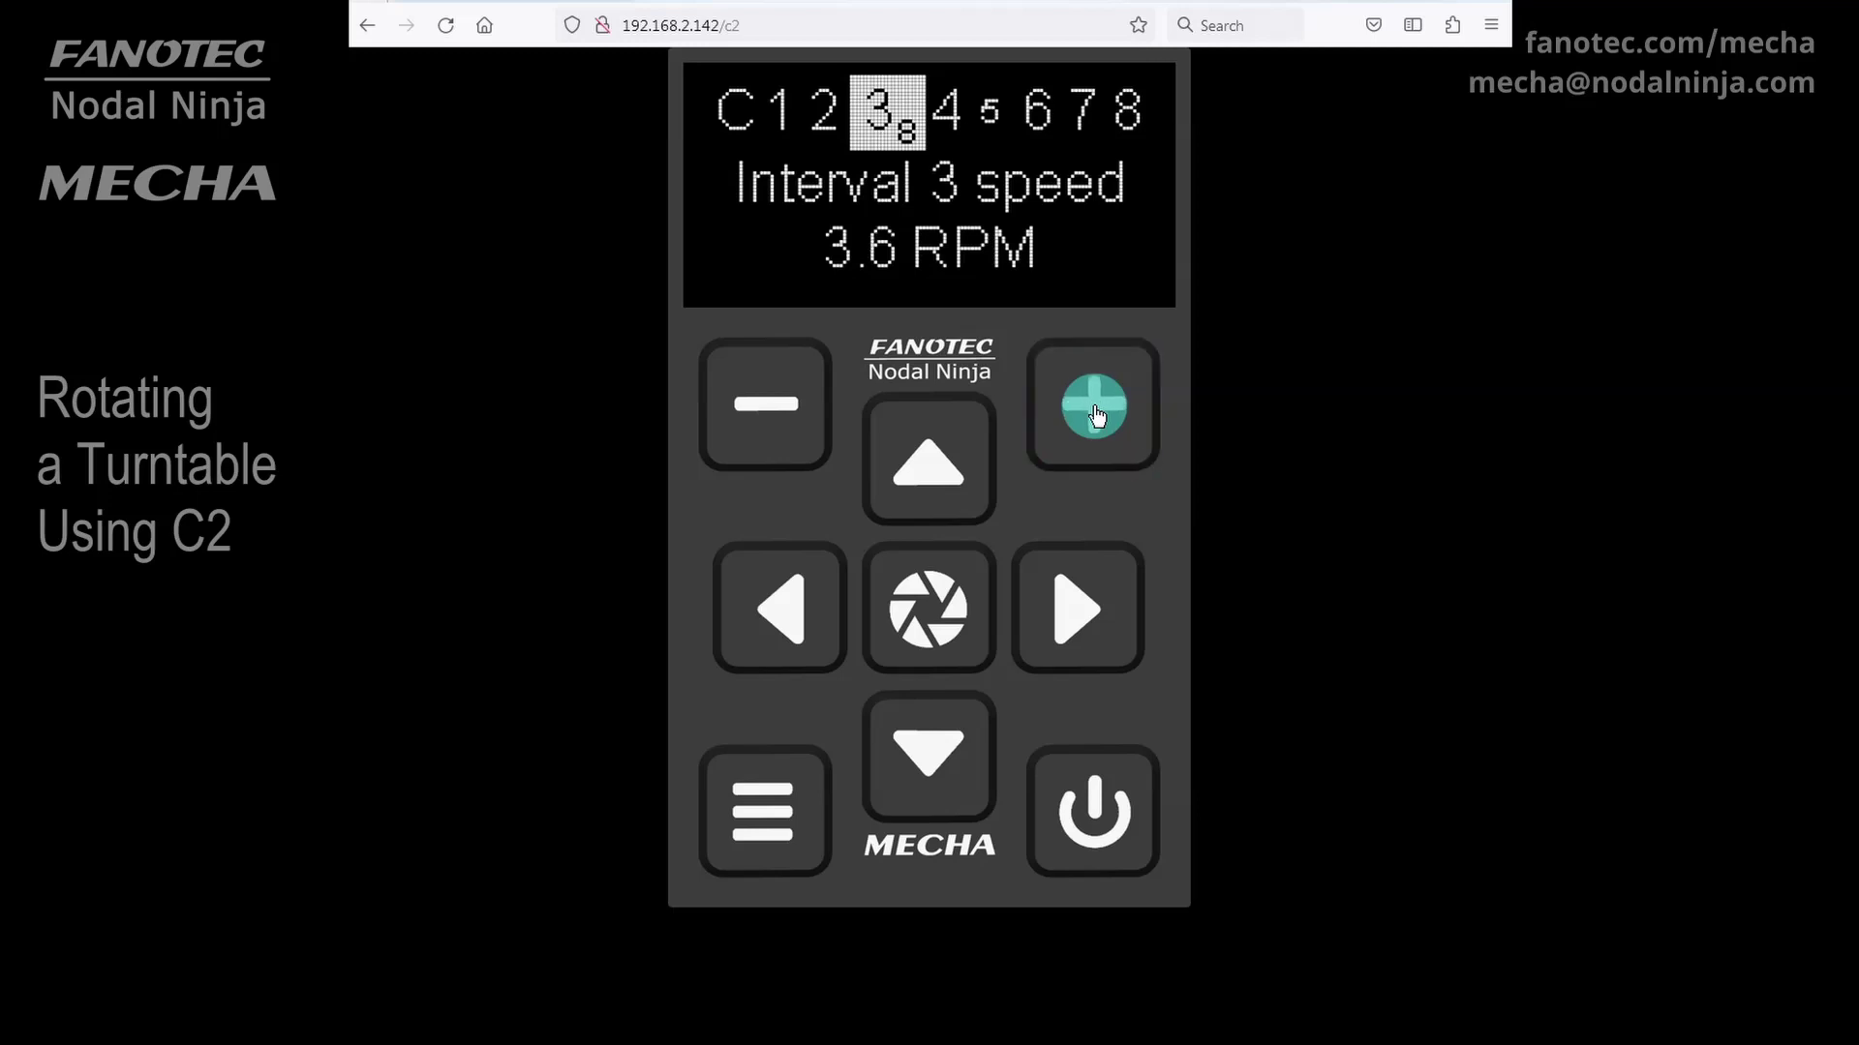
{"action": "left_click", "coordinate": [769, 420]}
{"action": "left_click", "coordinate": [768, 420]}
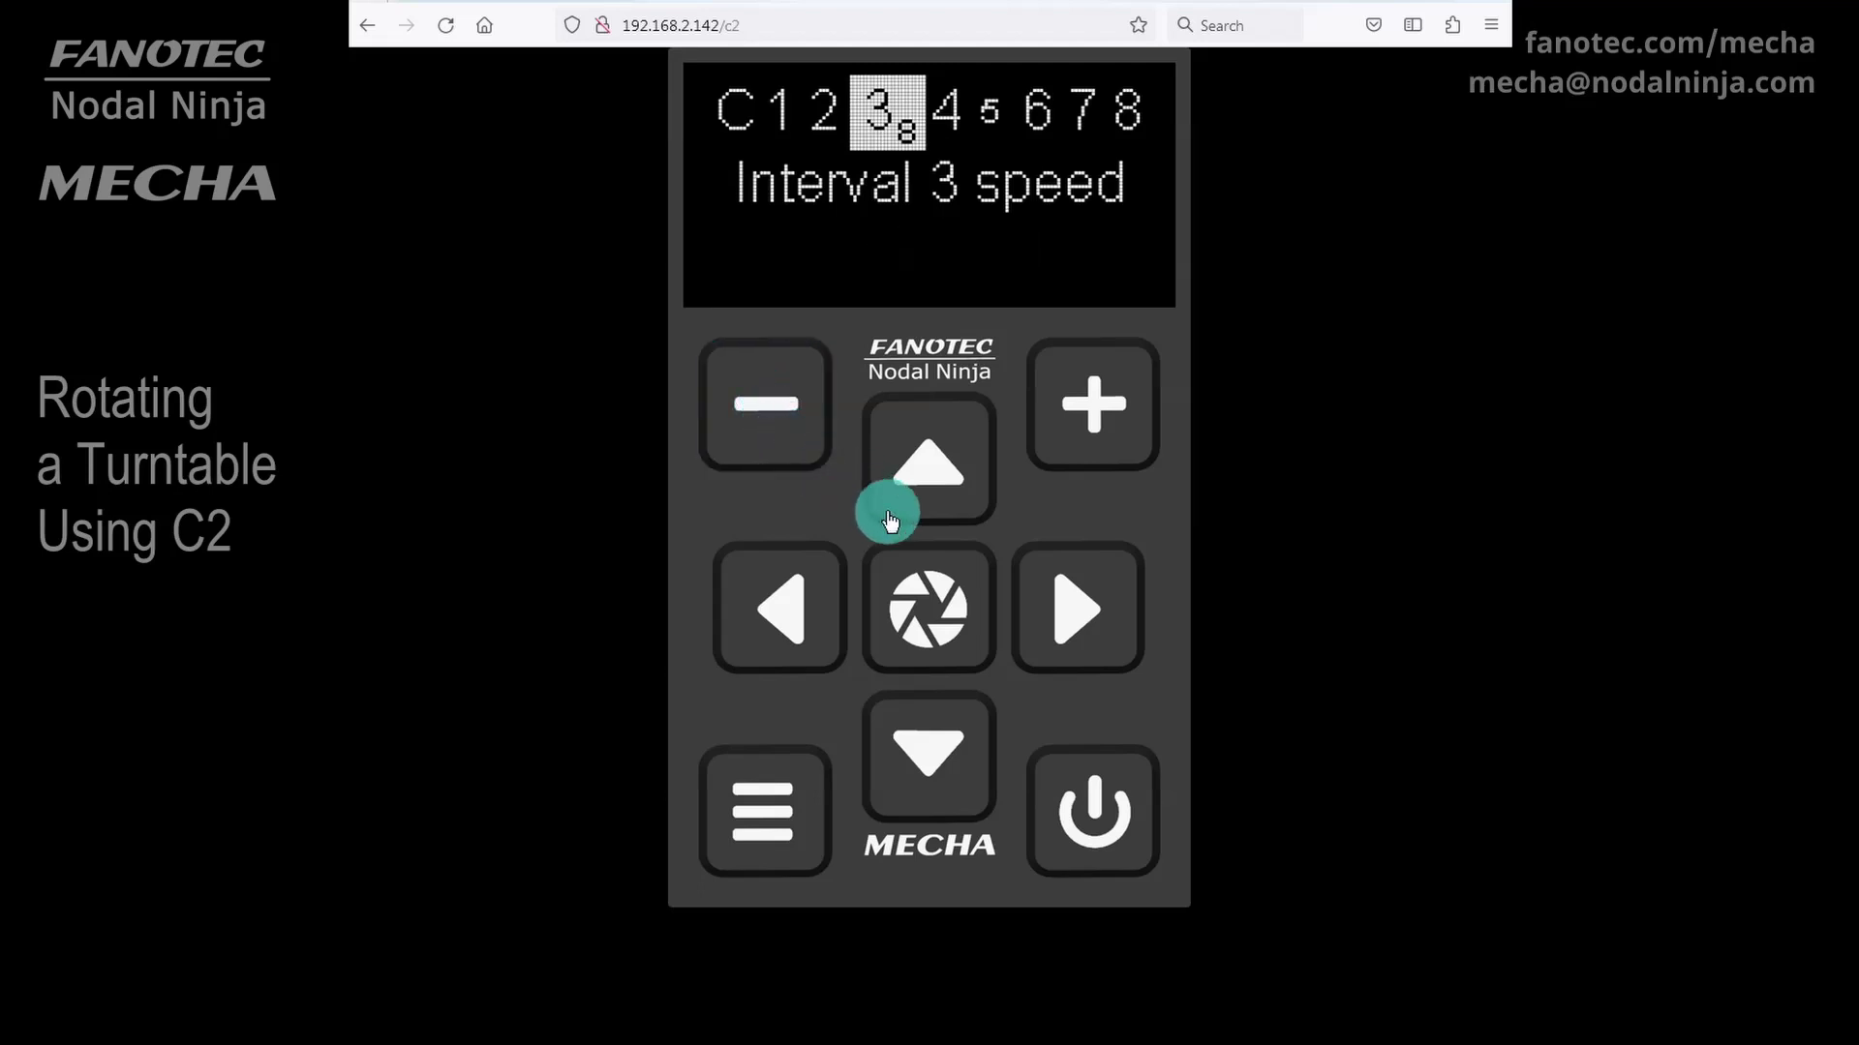
{"action": "left_click", "coordinate": [929, 613]}
{"action": "left_click", "coordinate": [931, 617]}
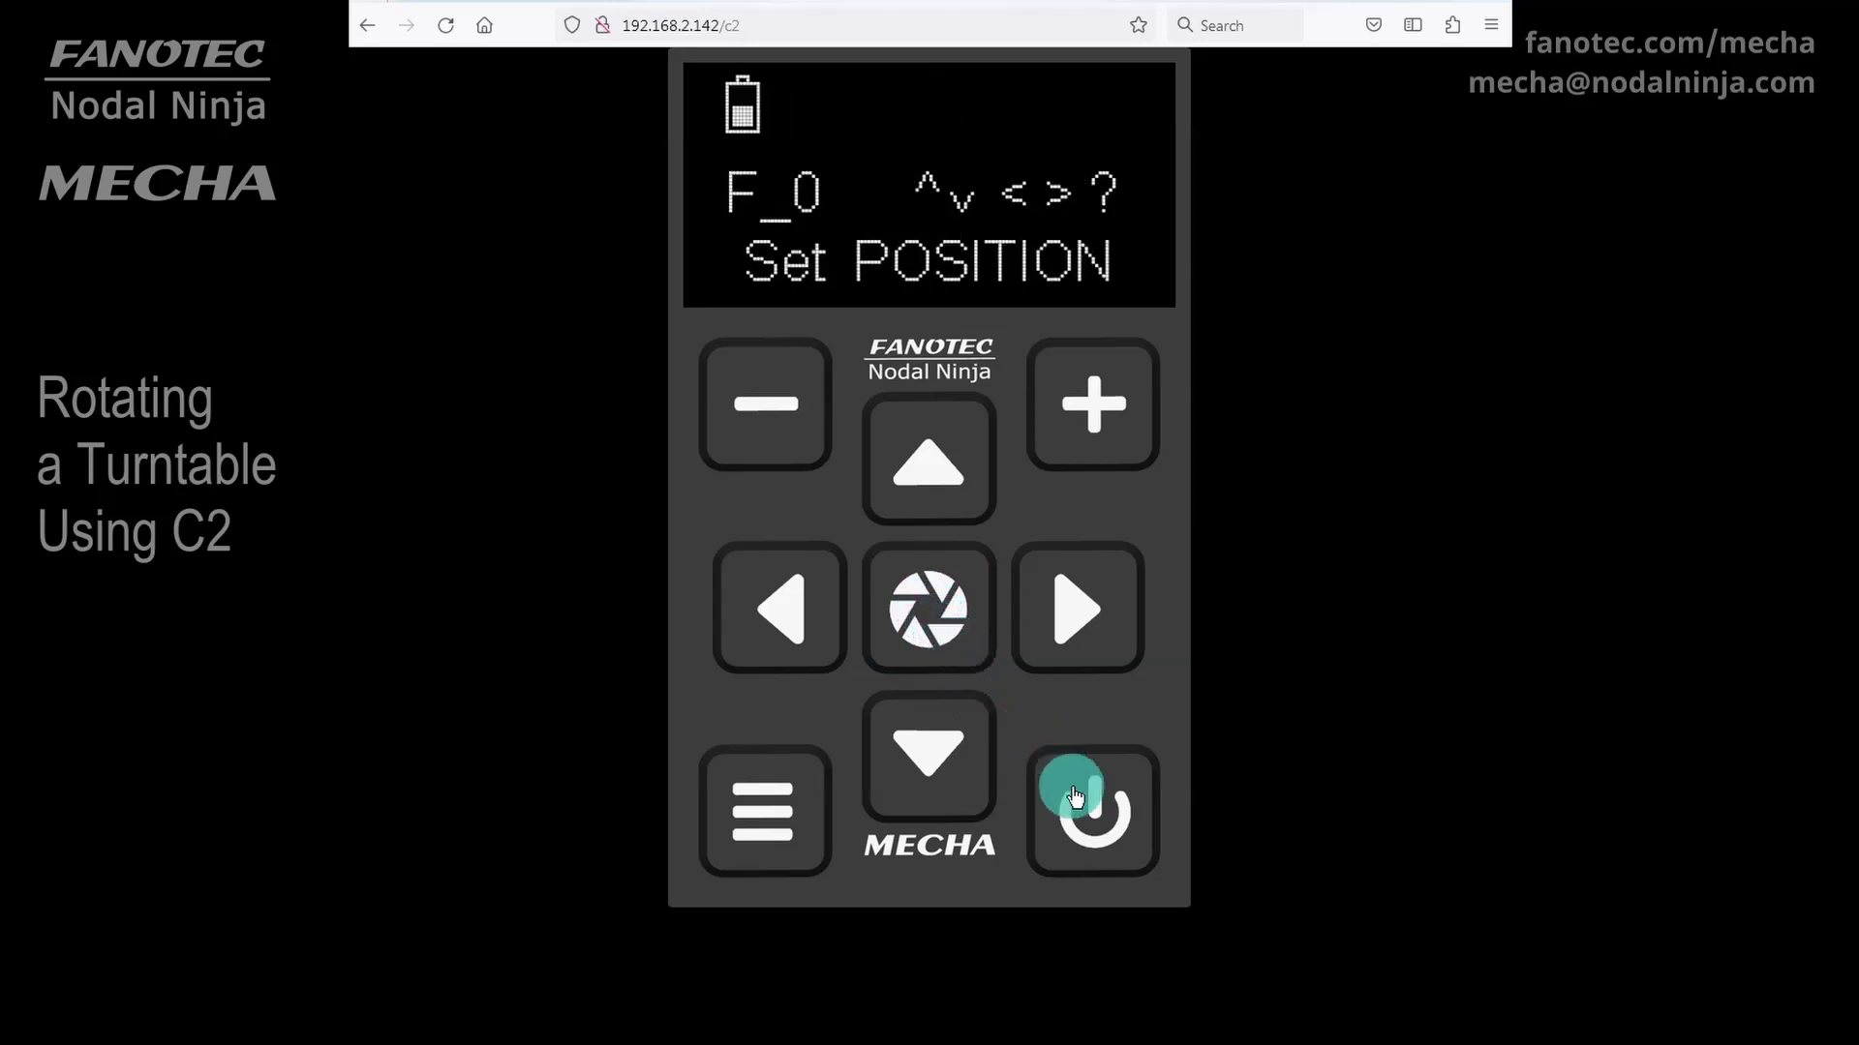
Check the Interval 3 speed page in the settings and return to the position screen
{"action": "left_click", "coordinate": [1095, 817]}
{"action": "left_click", "coordinate": [1095, 818]}
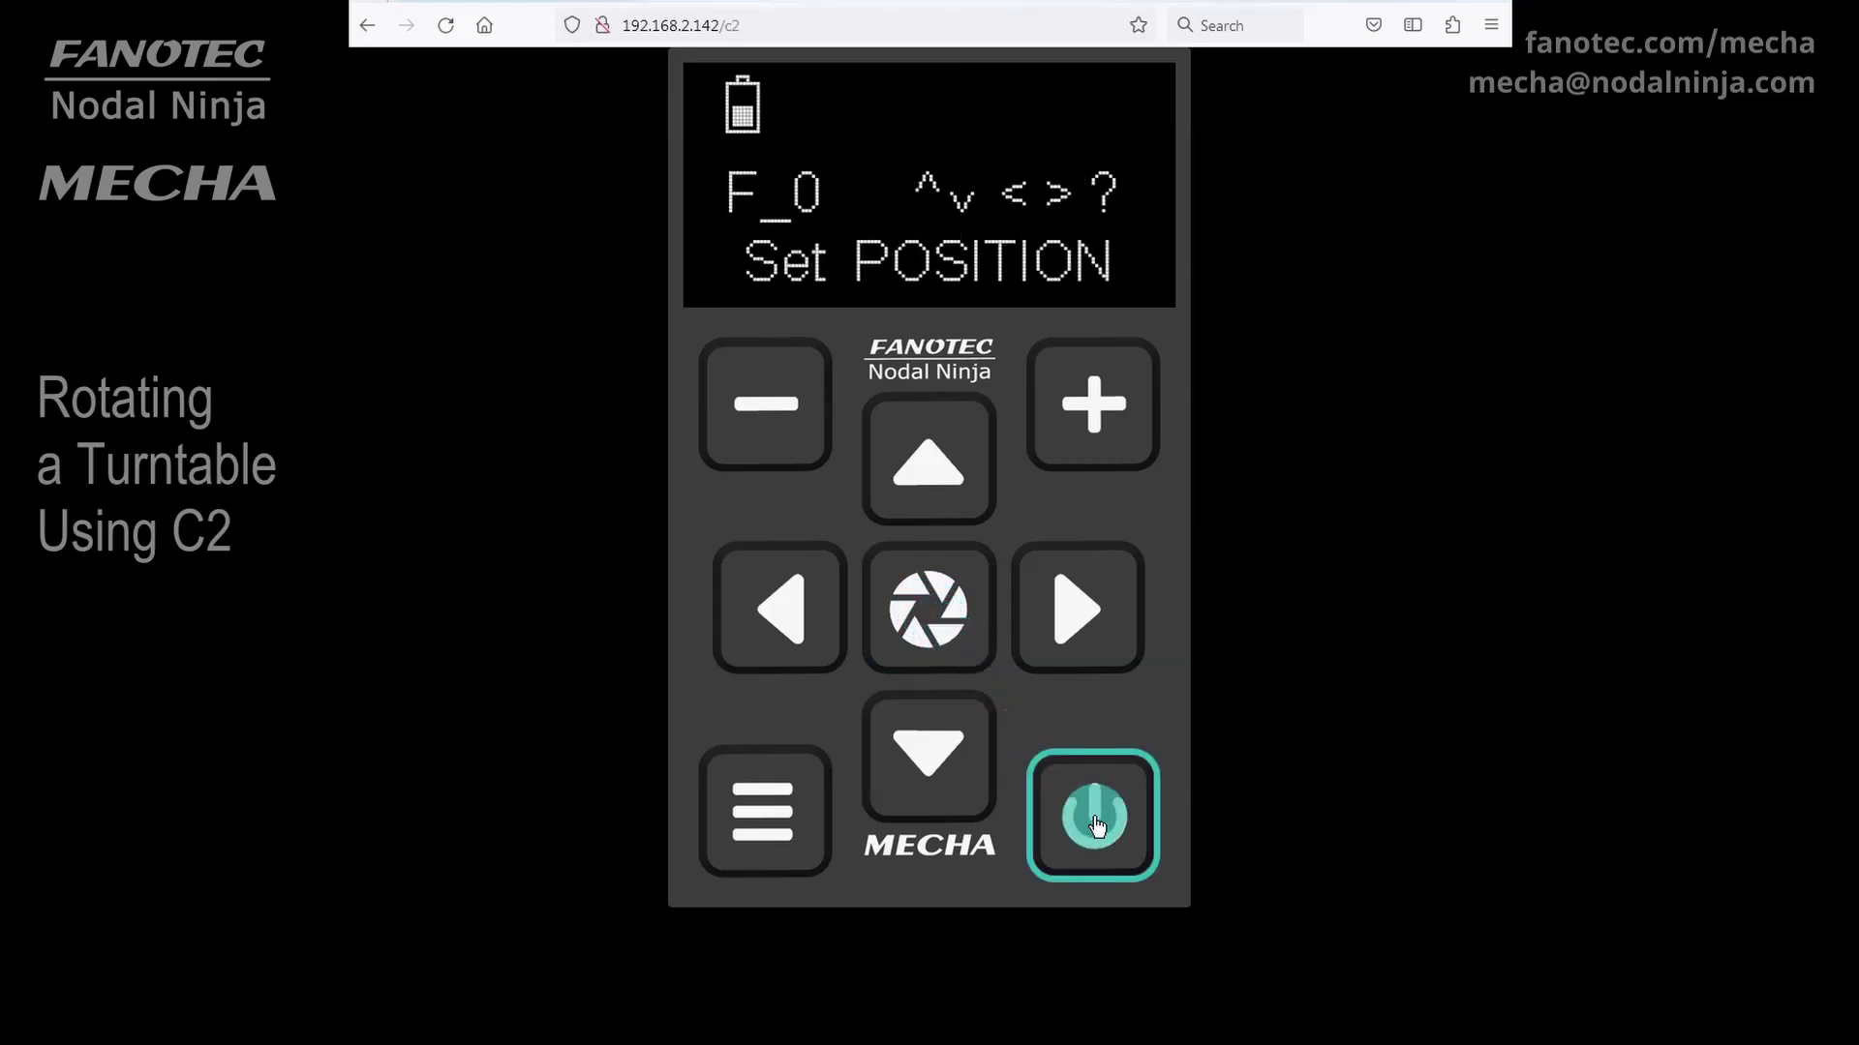
{"action": "left_click", "coordinate": [758, 818]}
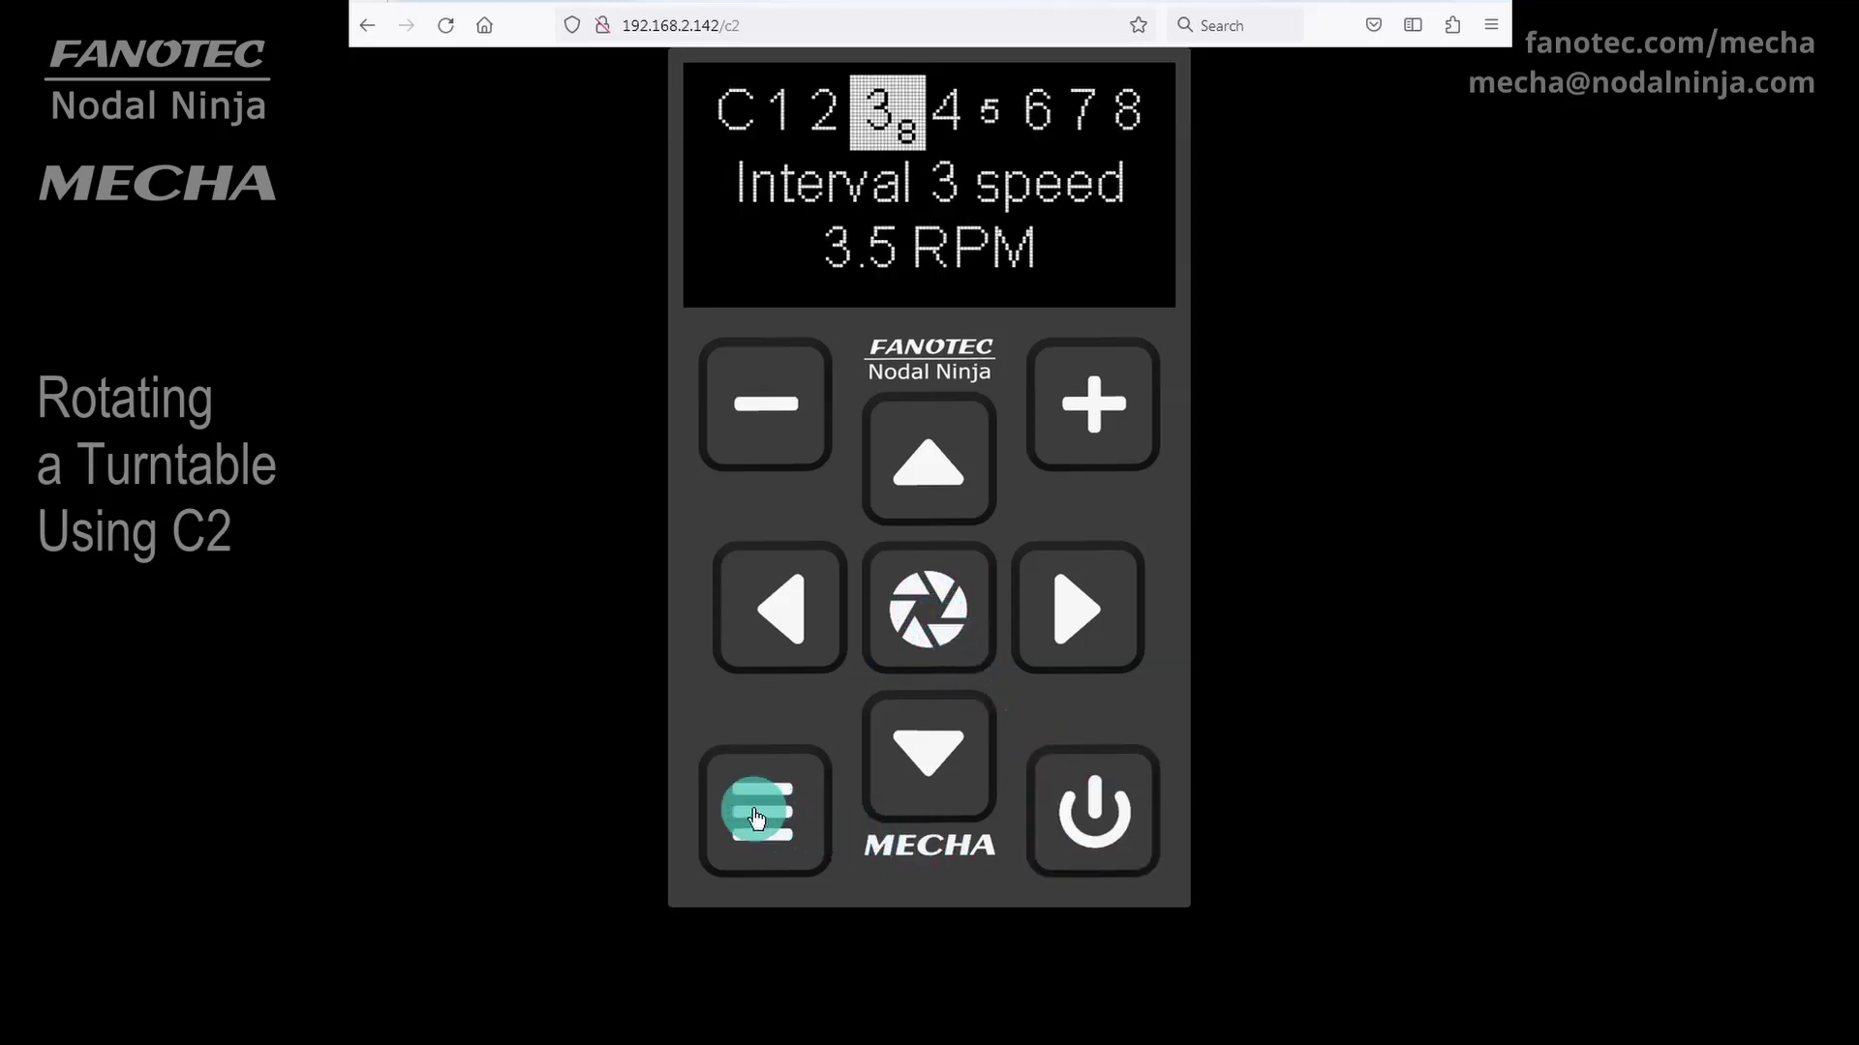
{"action": "left_click", "coordinate": [763, 824]}
{"action": "left_click", "coordinate": [929, 617]}
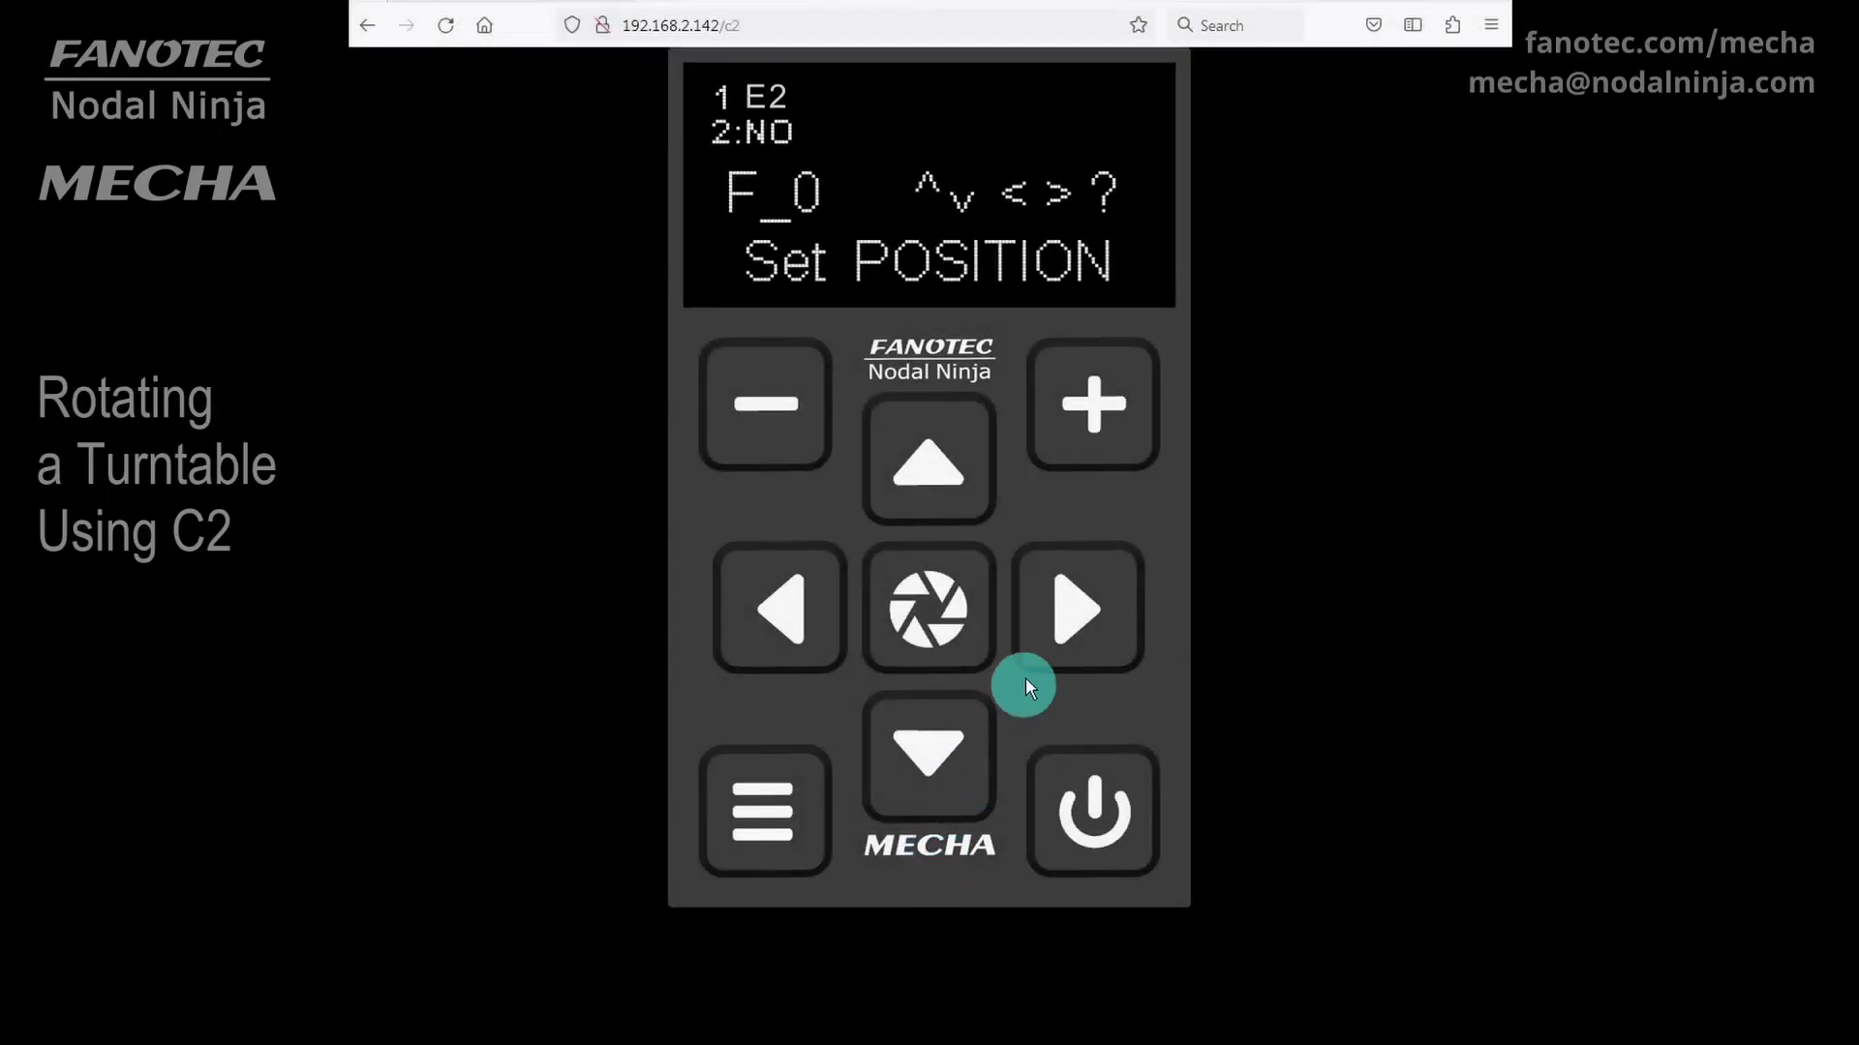
Set Interval 3 in the controller settings to 1000.0 turns
{"action": "left_click", "coordinate": [1072, 608]}
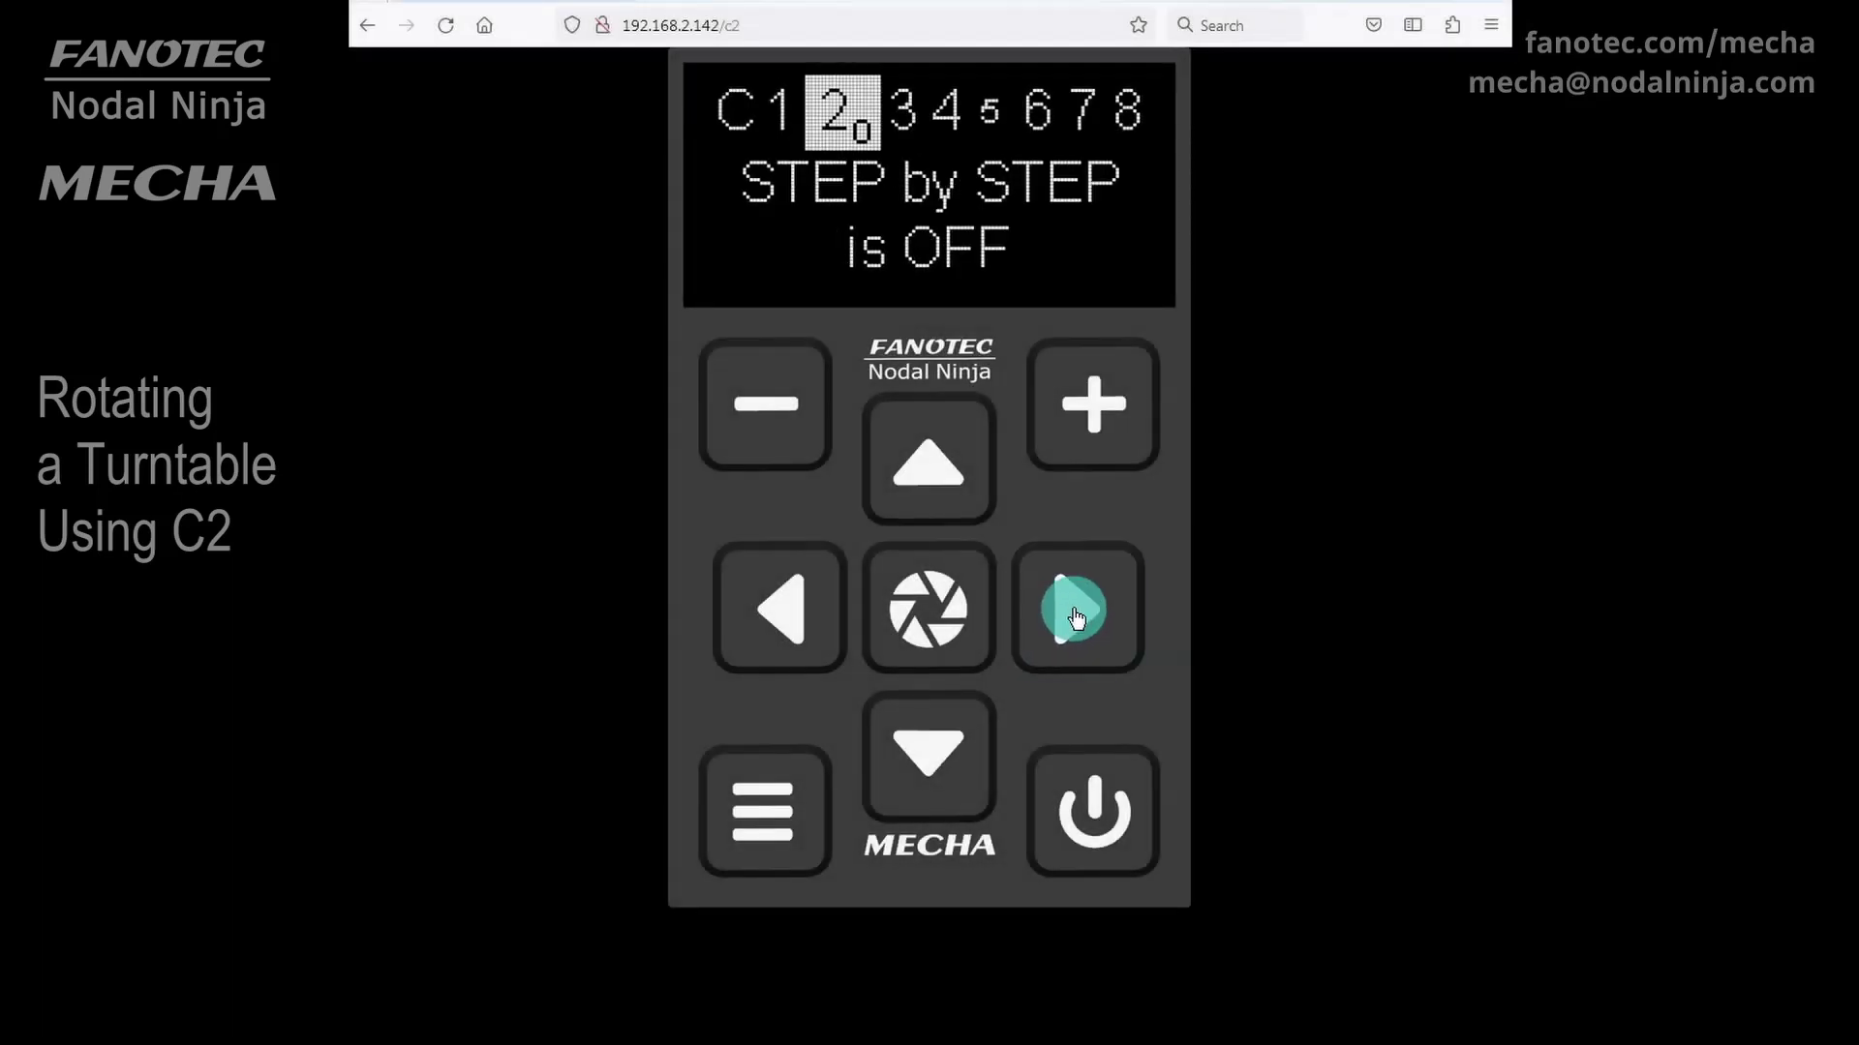
{"action": "left_click", "coordinate": [1076, 612]}
{"action": "left_click", "coordinate": [1076, 613]}
{"action": "left_click", "coordinate": [927, 472]}
{"action": "left_click", "coordinate": [927, 471]}
{"action": "left_click", "coordinate": [927, 472]}
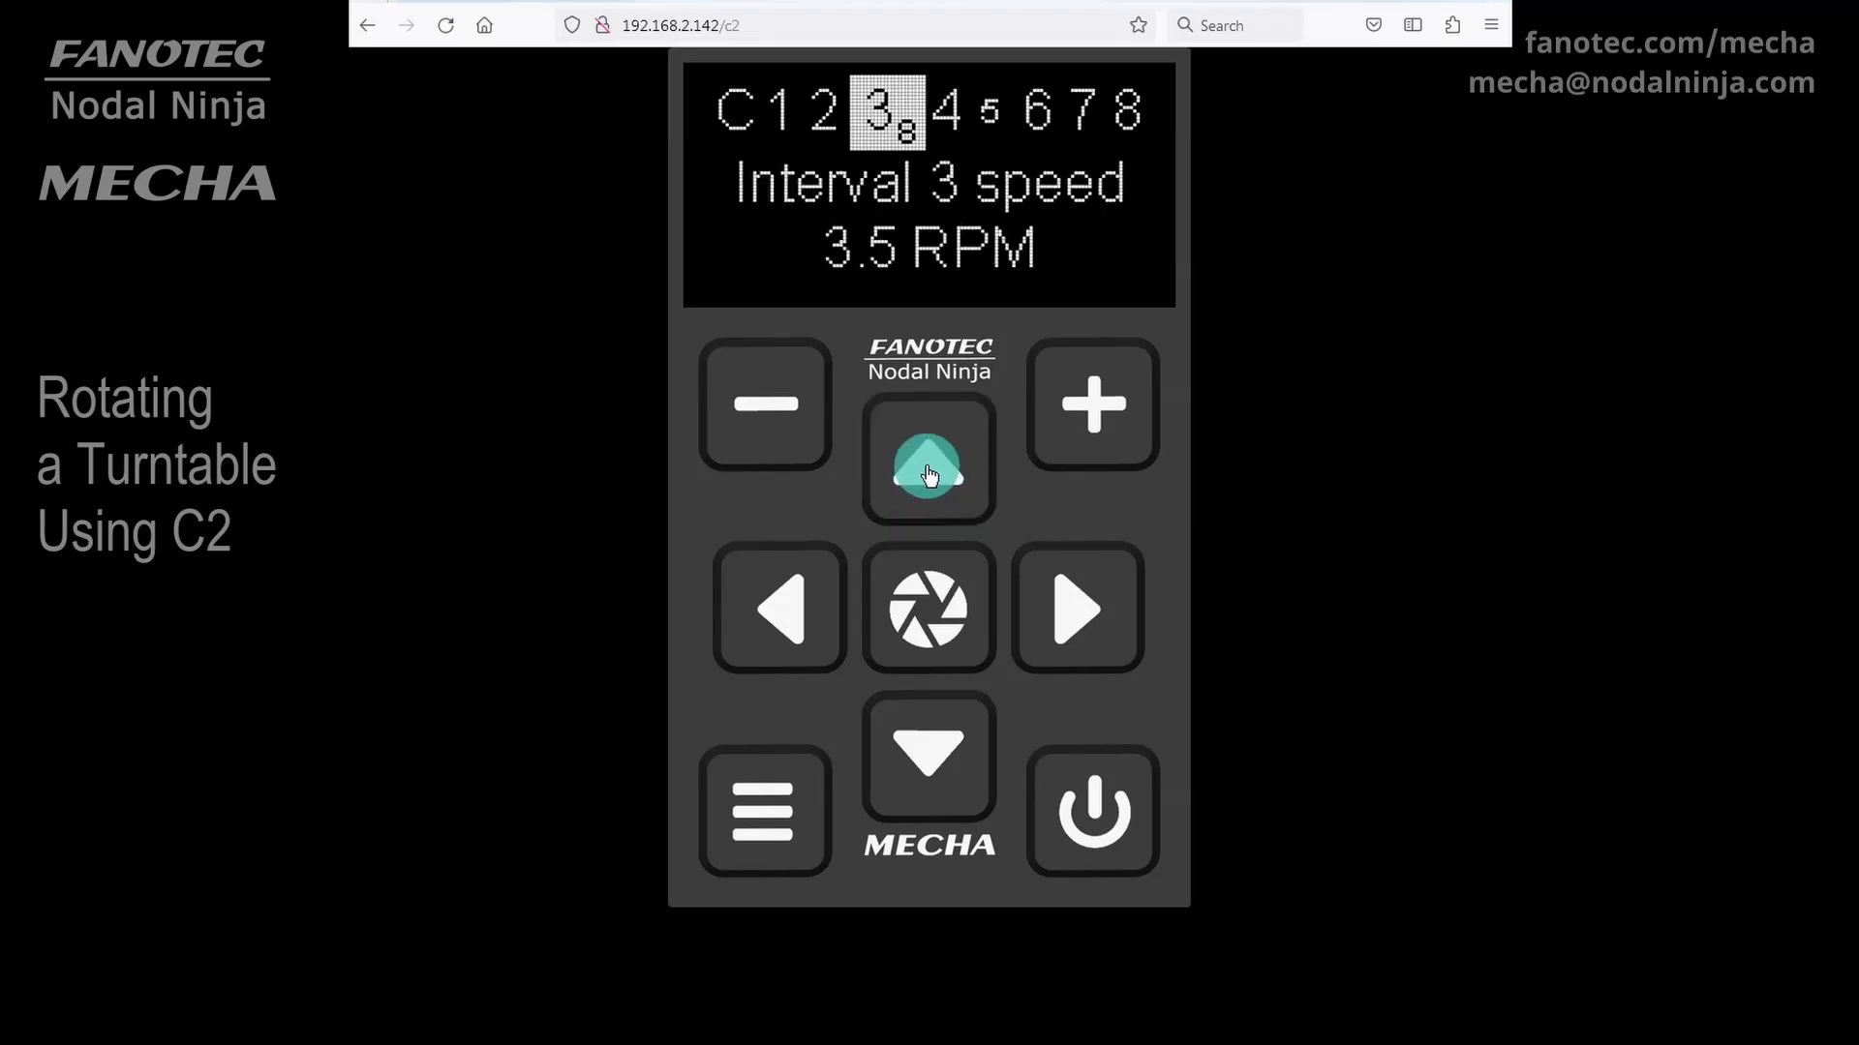
{"action": "left_click", "coordinate": [1091, 404]}
{"action": "left_click", "coordinate": [1093, 415]}
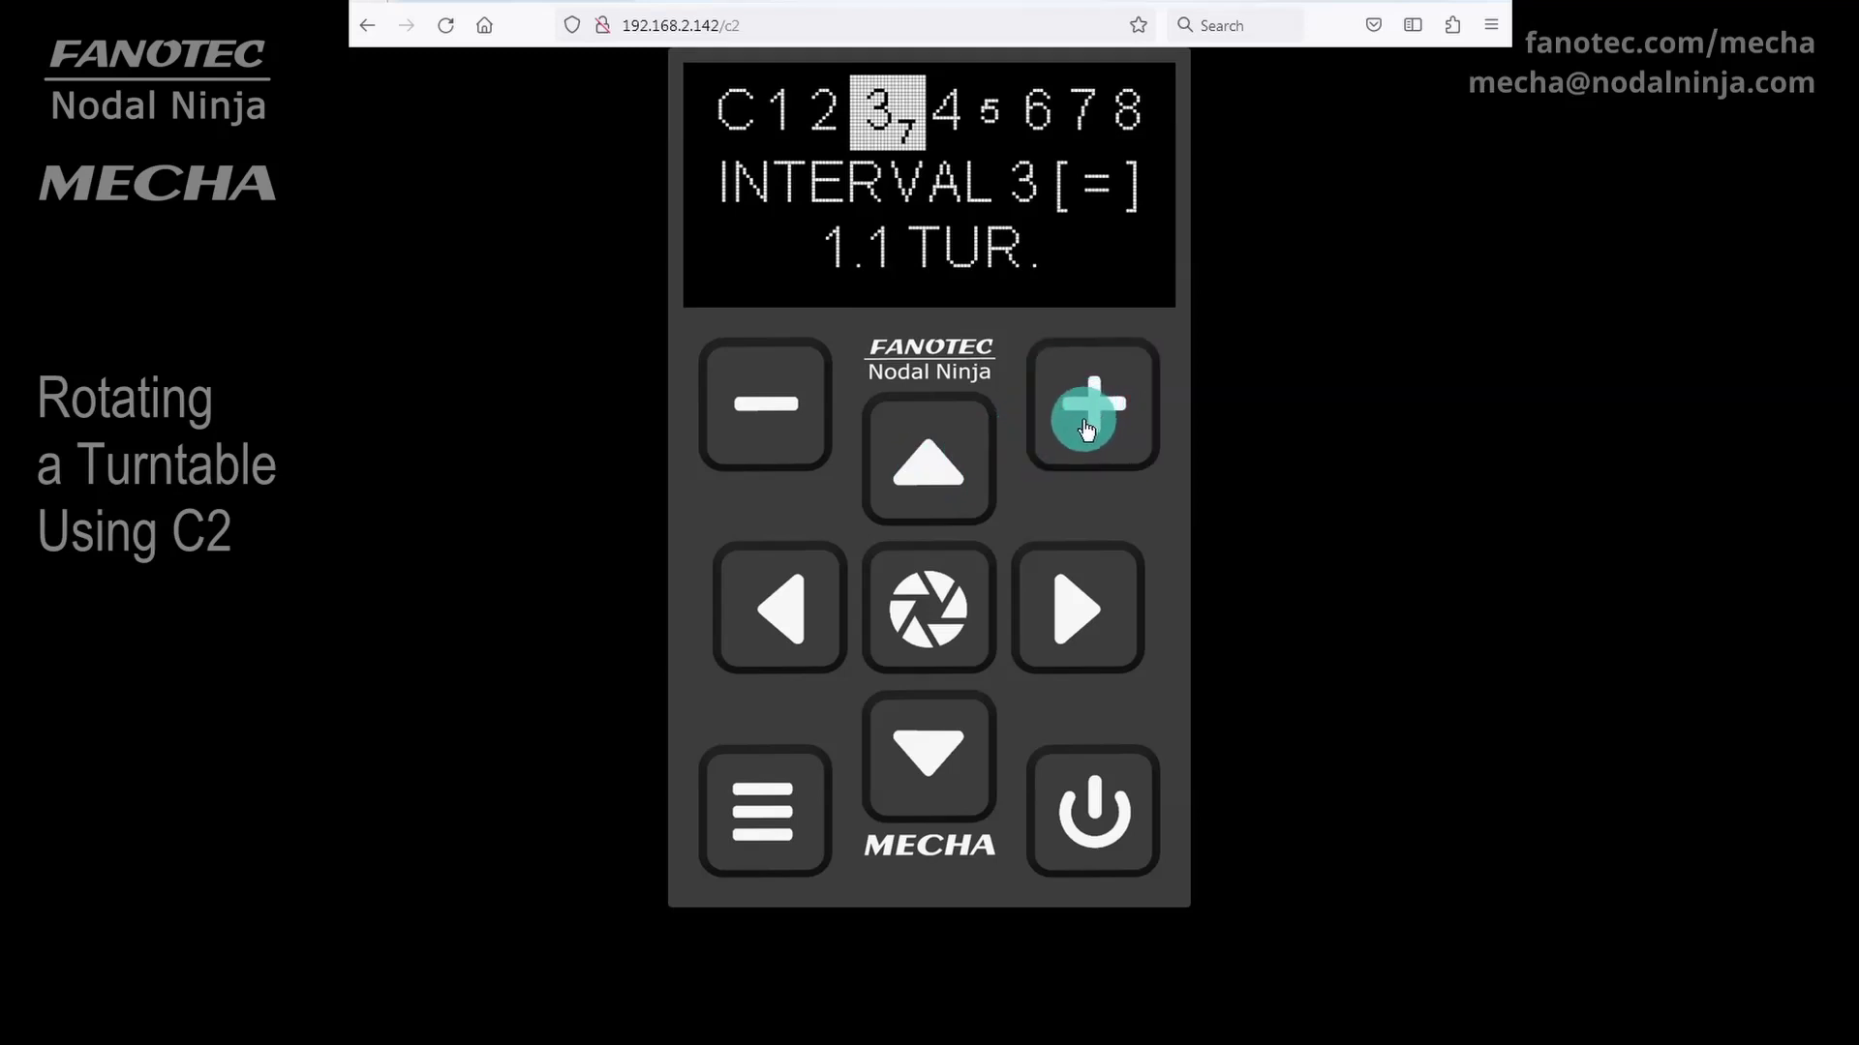
{"action": "left_click", "coordinate": [1063, 571]}
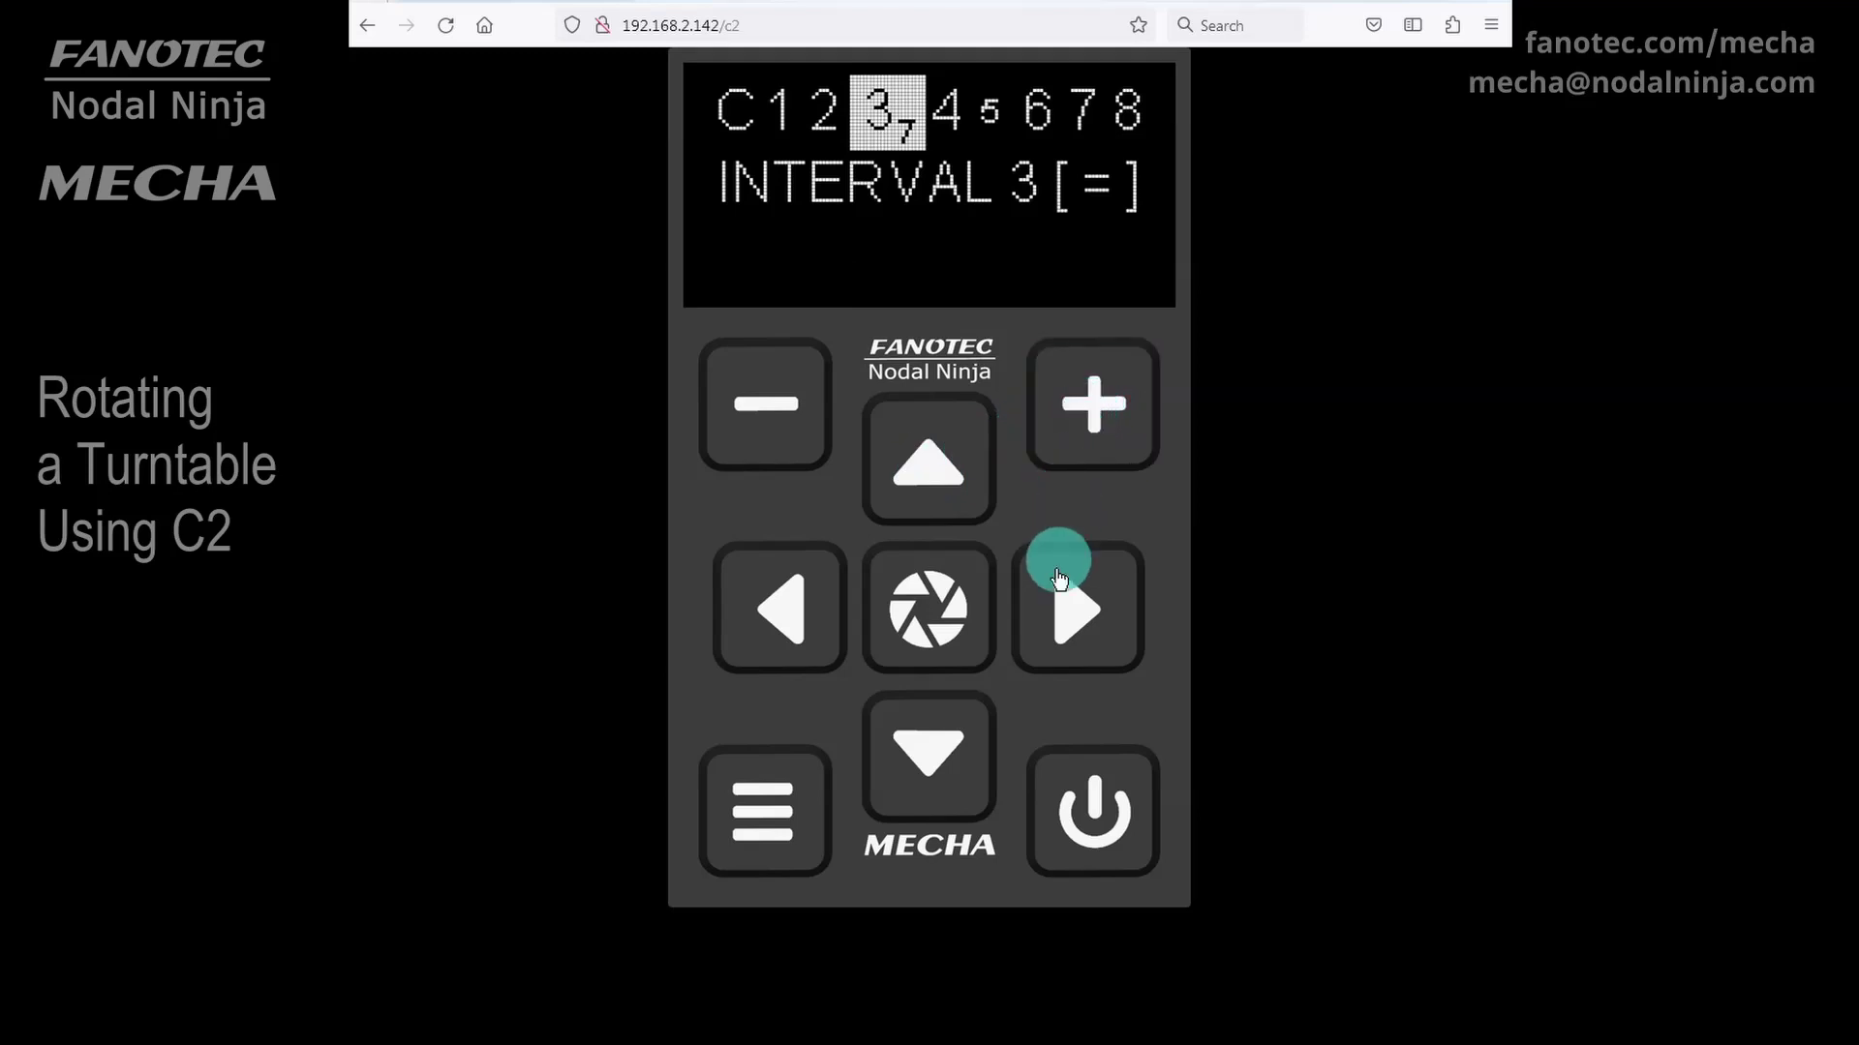
{"action": "left_click", "coordinate": [1077, 619]}
{"action": "left_click", "coordinate": [1076, 620]}
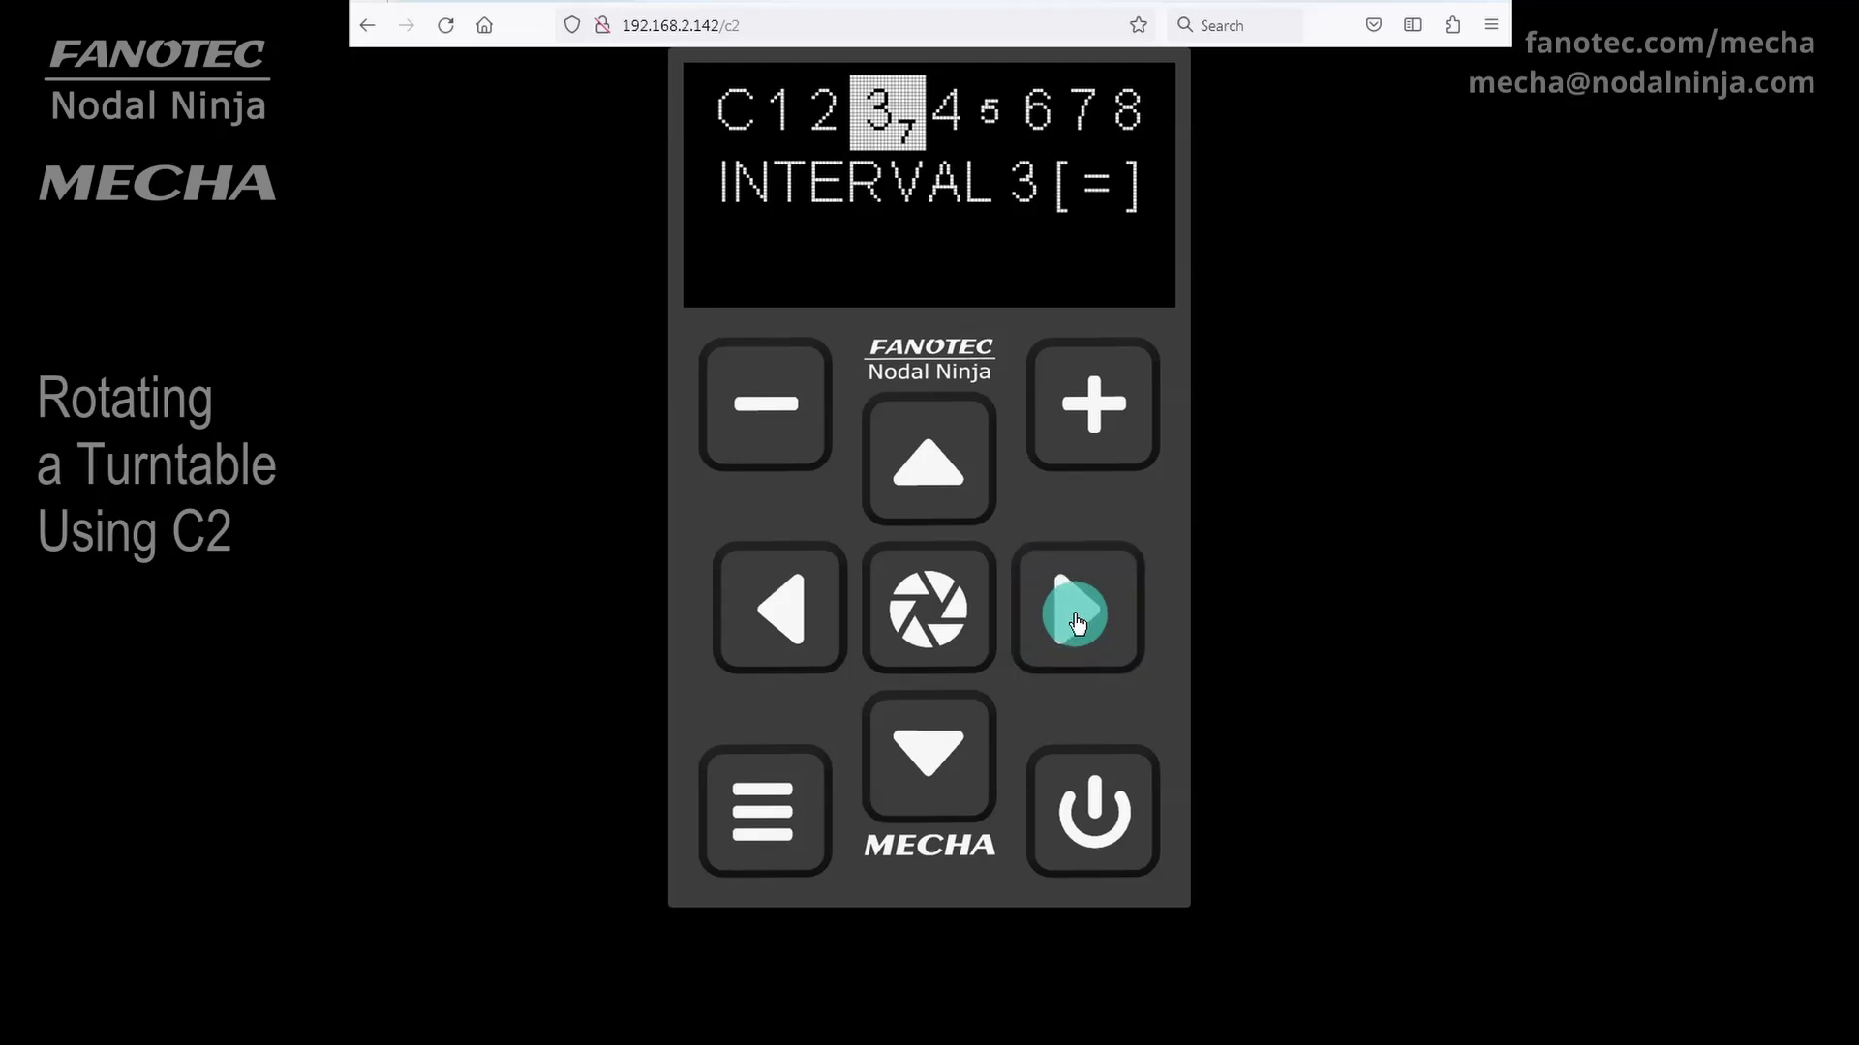
{"action": "left_click", "coordinate": [1077, 619]}
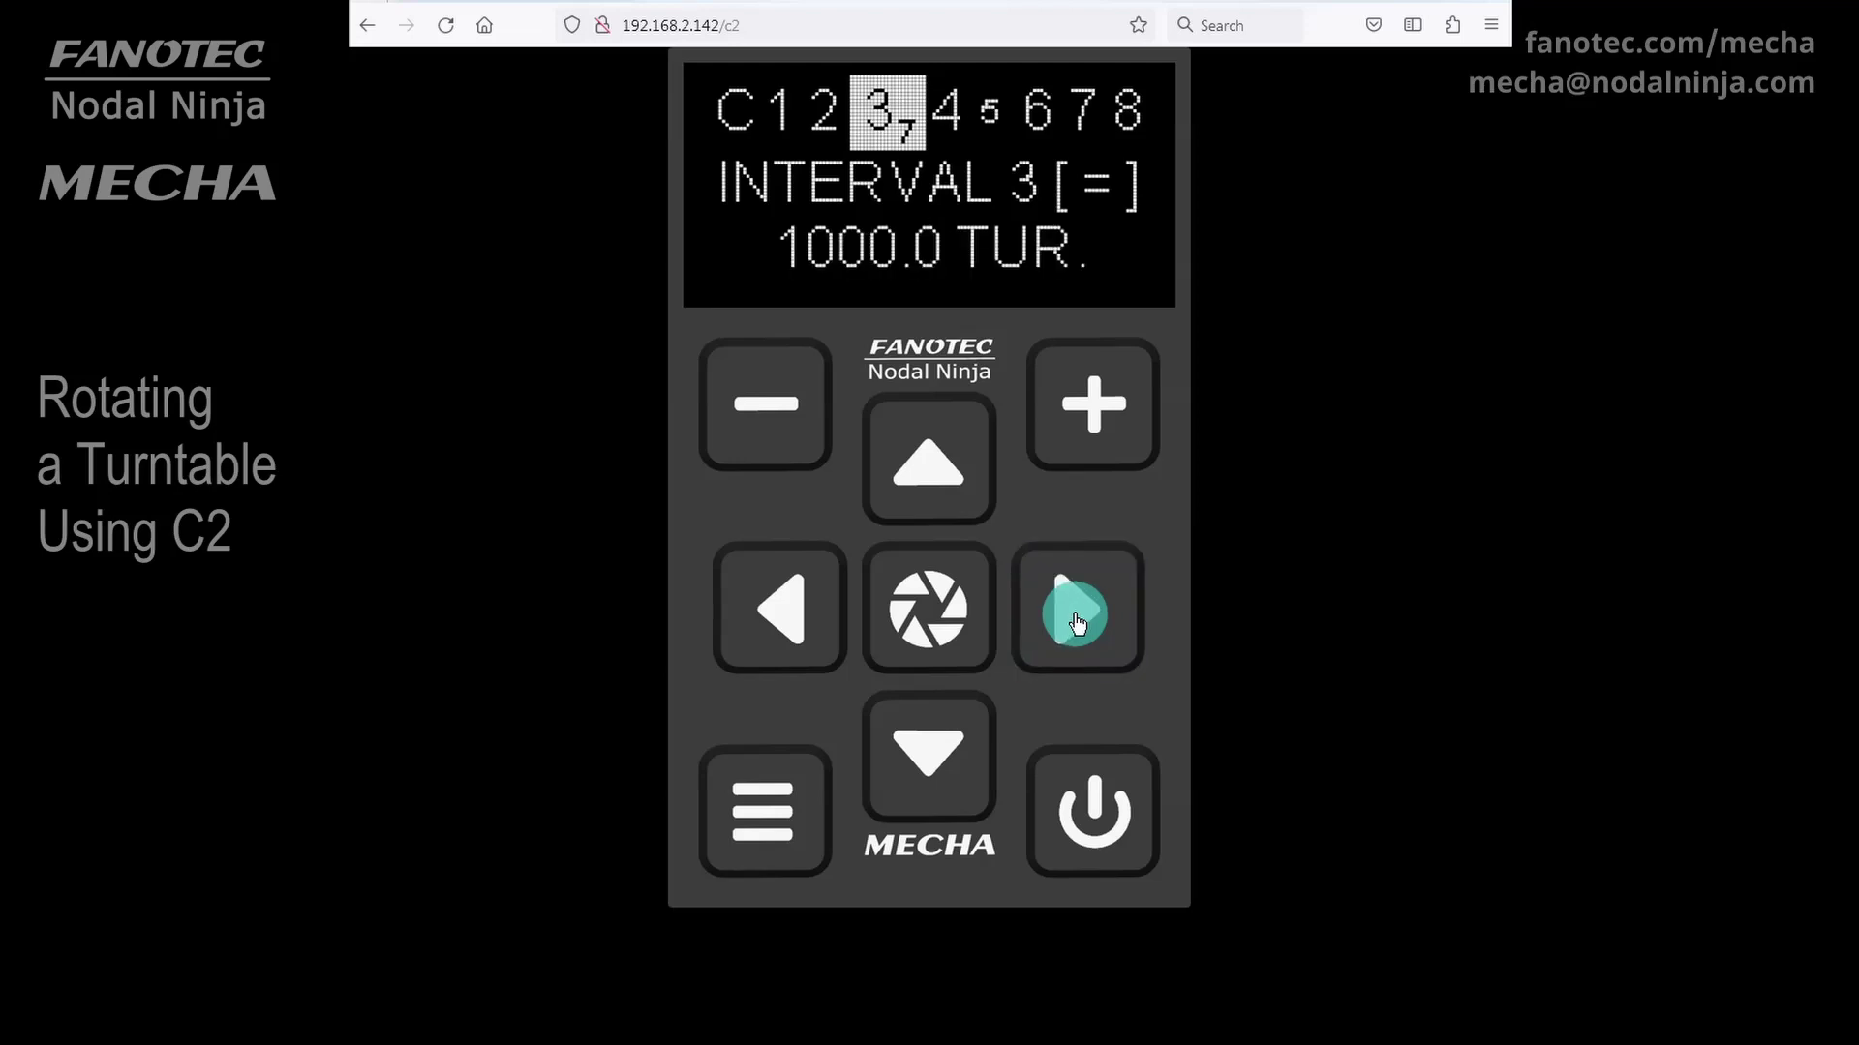
Leave the Interval 3 turns setting for the position screen, return to the settings and check the Interval 3 speed page
{"action": "left_click", "coordinate": [934, 619]}
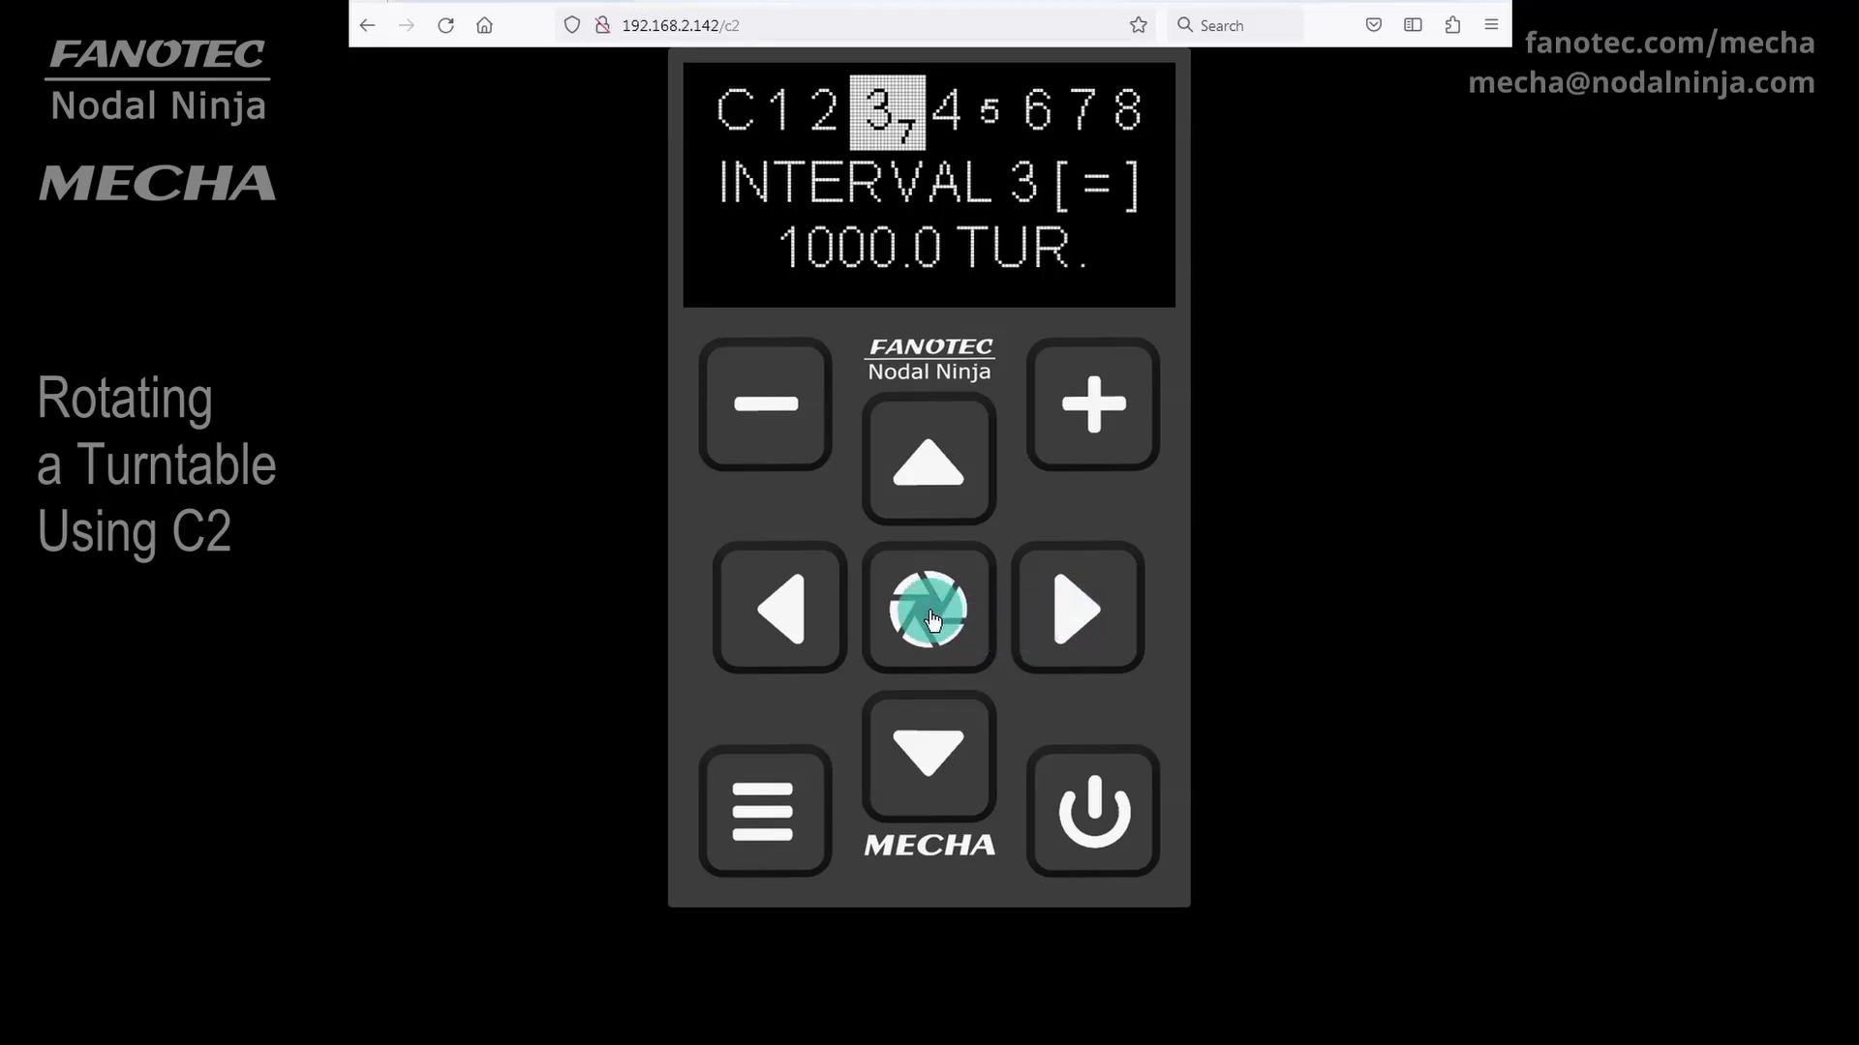
{"action": "left_click", "coordinate": [934, 619]}
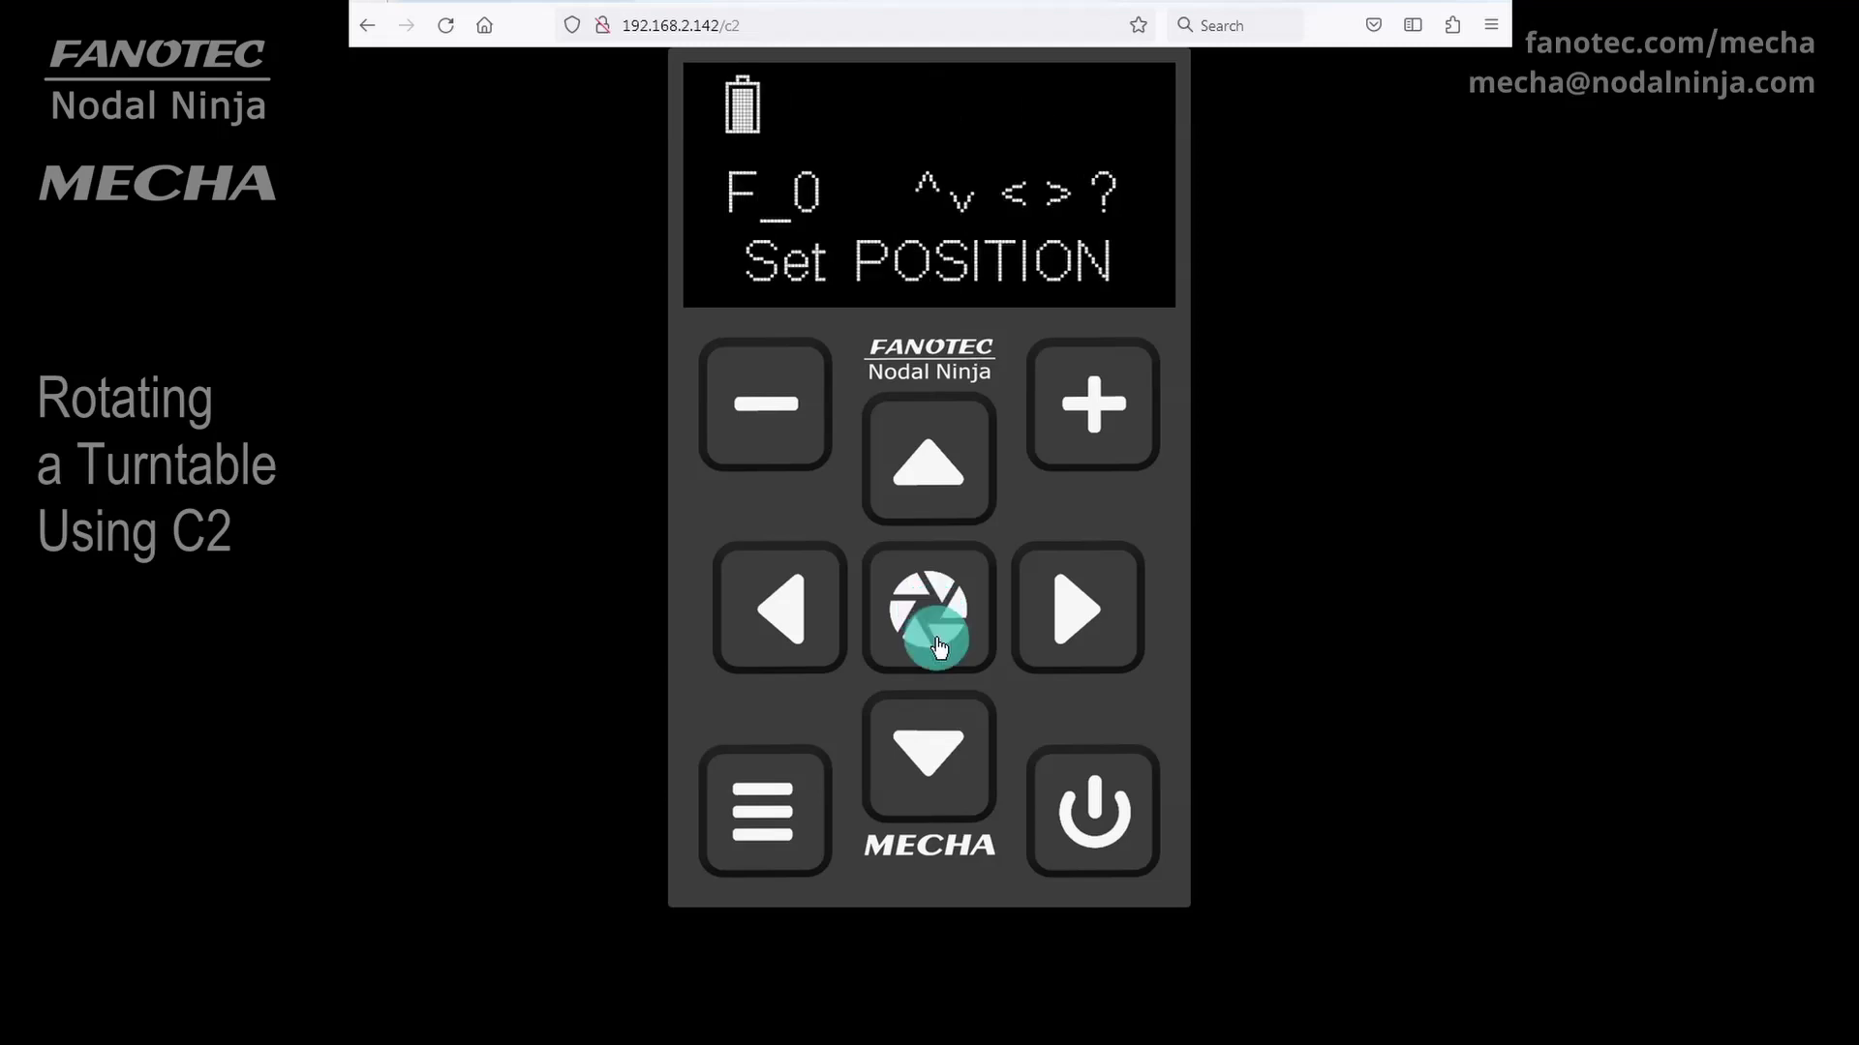
{"action": "left_click", "coordinate": [1063, 786]}
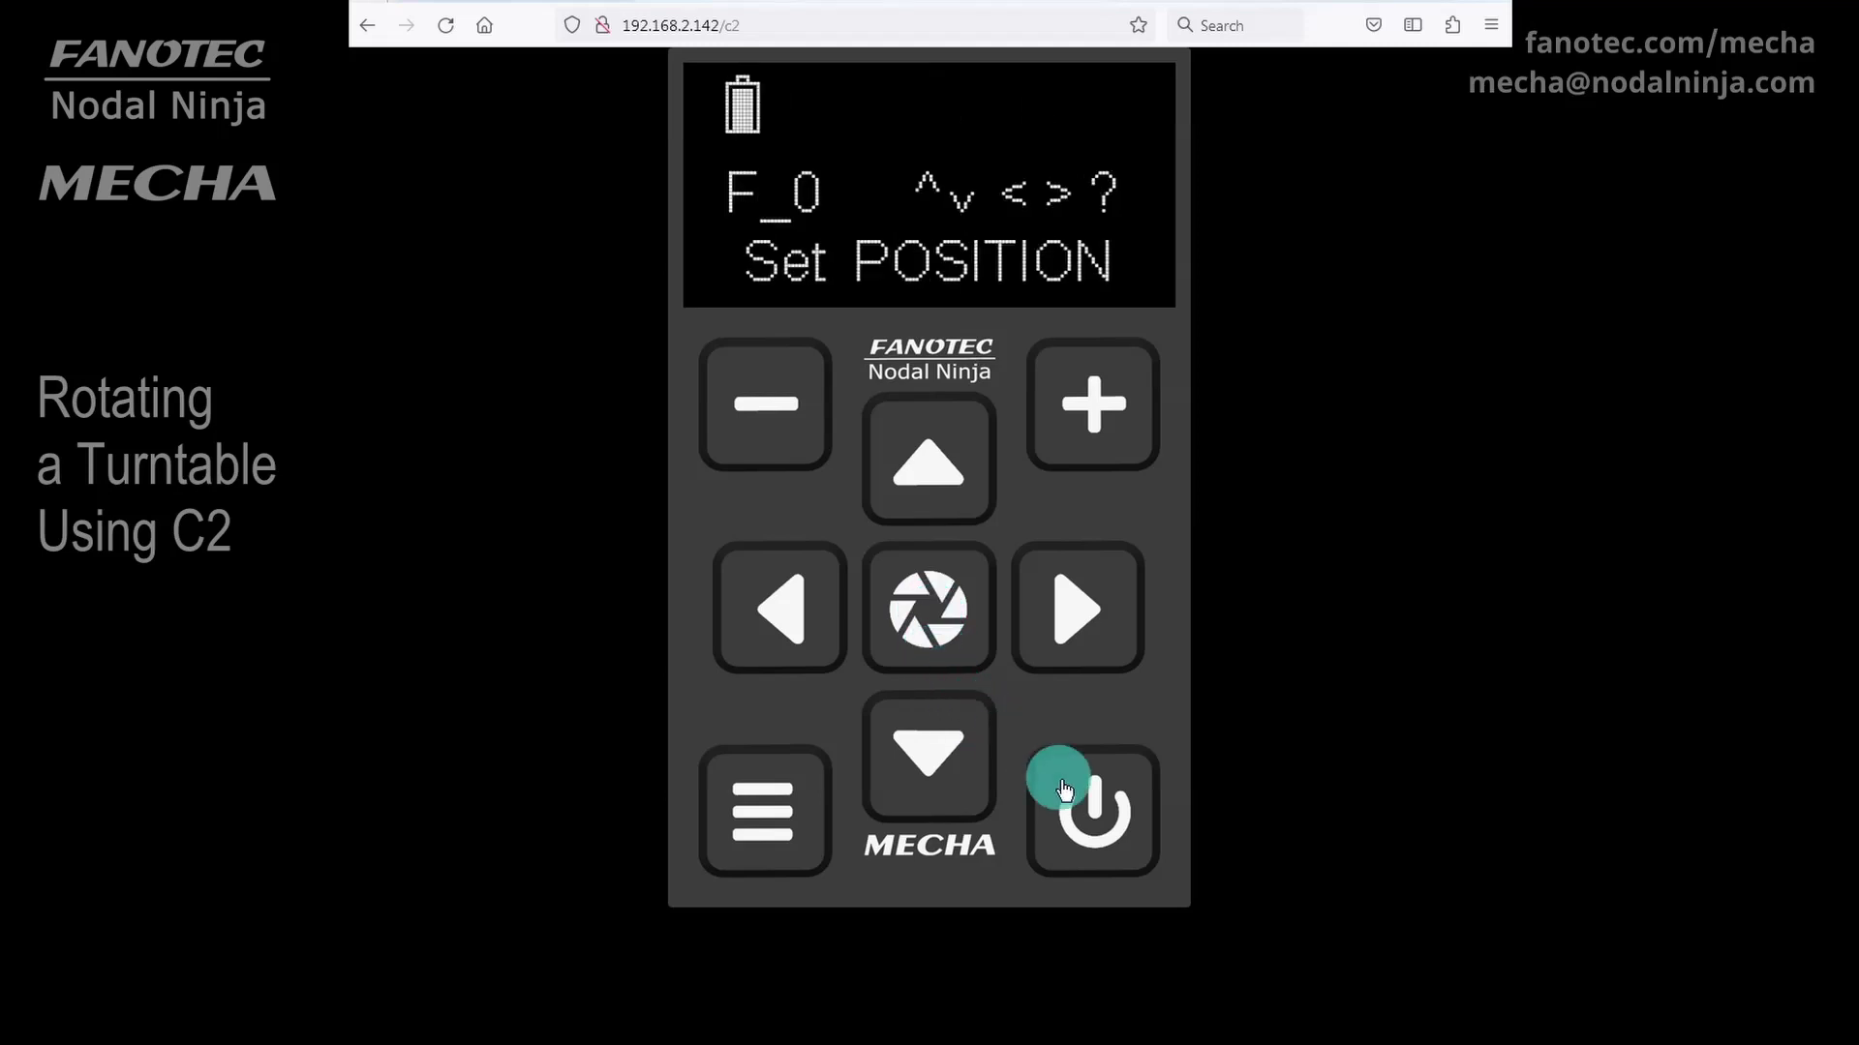
{"action": "left_click", "coordinate": [1097, 823]}
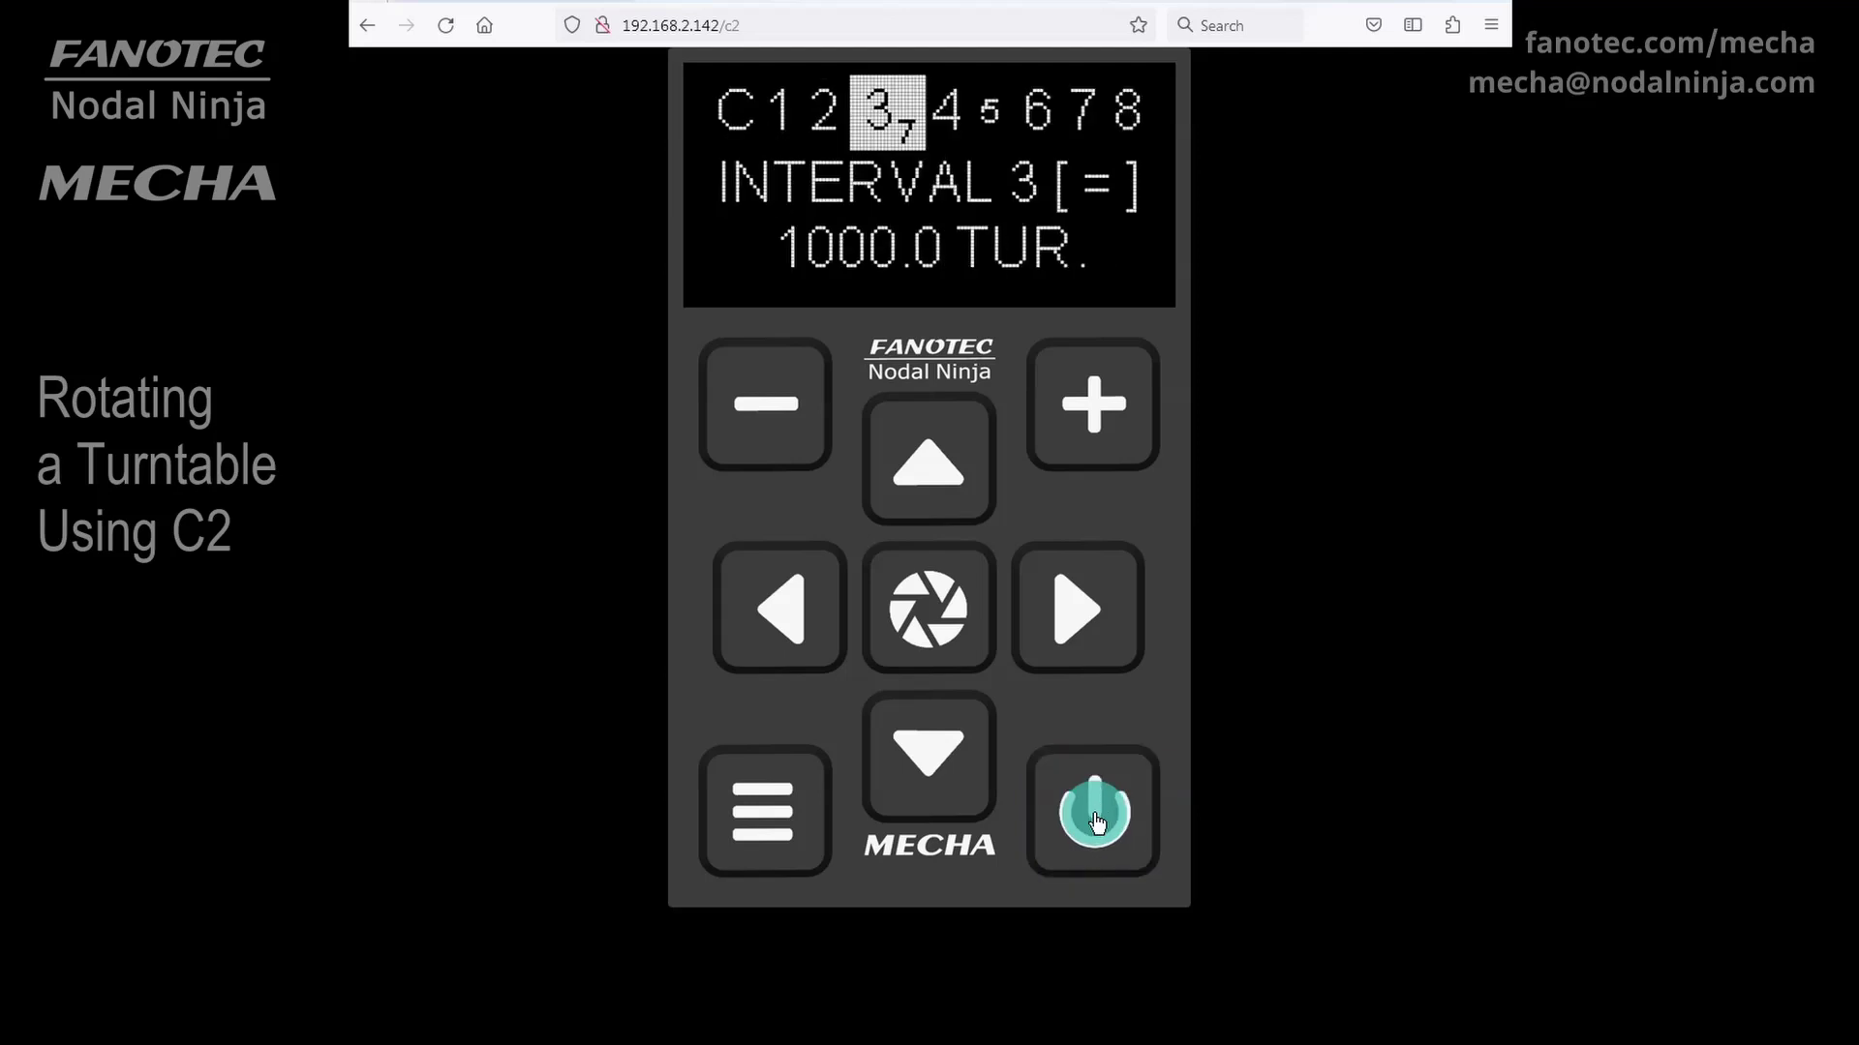
{"action": "mouse_move", "coordinate": [1097, 822]}
{"action": "left_mouse_down"}
{"action": "mouse_move", "coordinate": [946, 746]}
{"action": "mouse_move", "coordinate": [932, 768]}
{"action": "left_mouse_up"}
{"action": "left_click", "coordinate": [931, 768]}
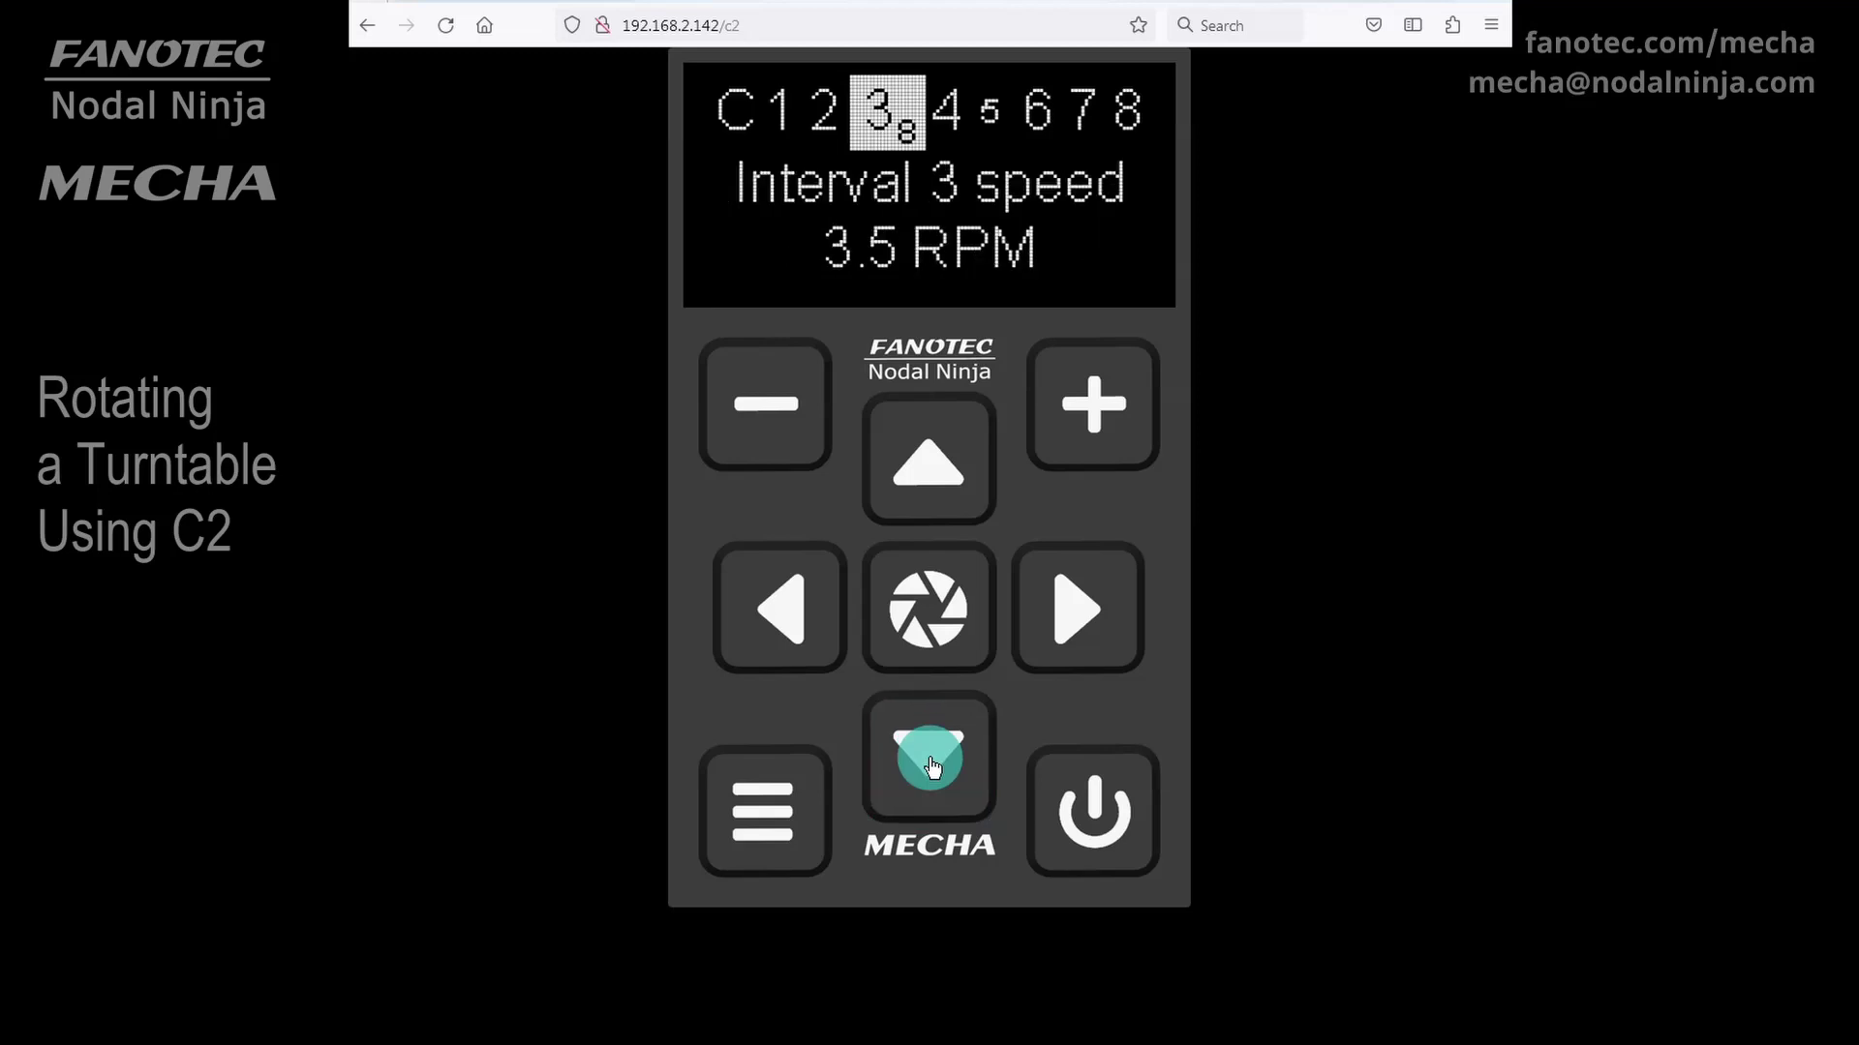
Go back to the position screen and start rotating the turntable to the right by Interval 3
{"action": "left_click", "coordinate": [764, 823]}
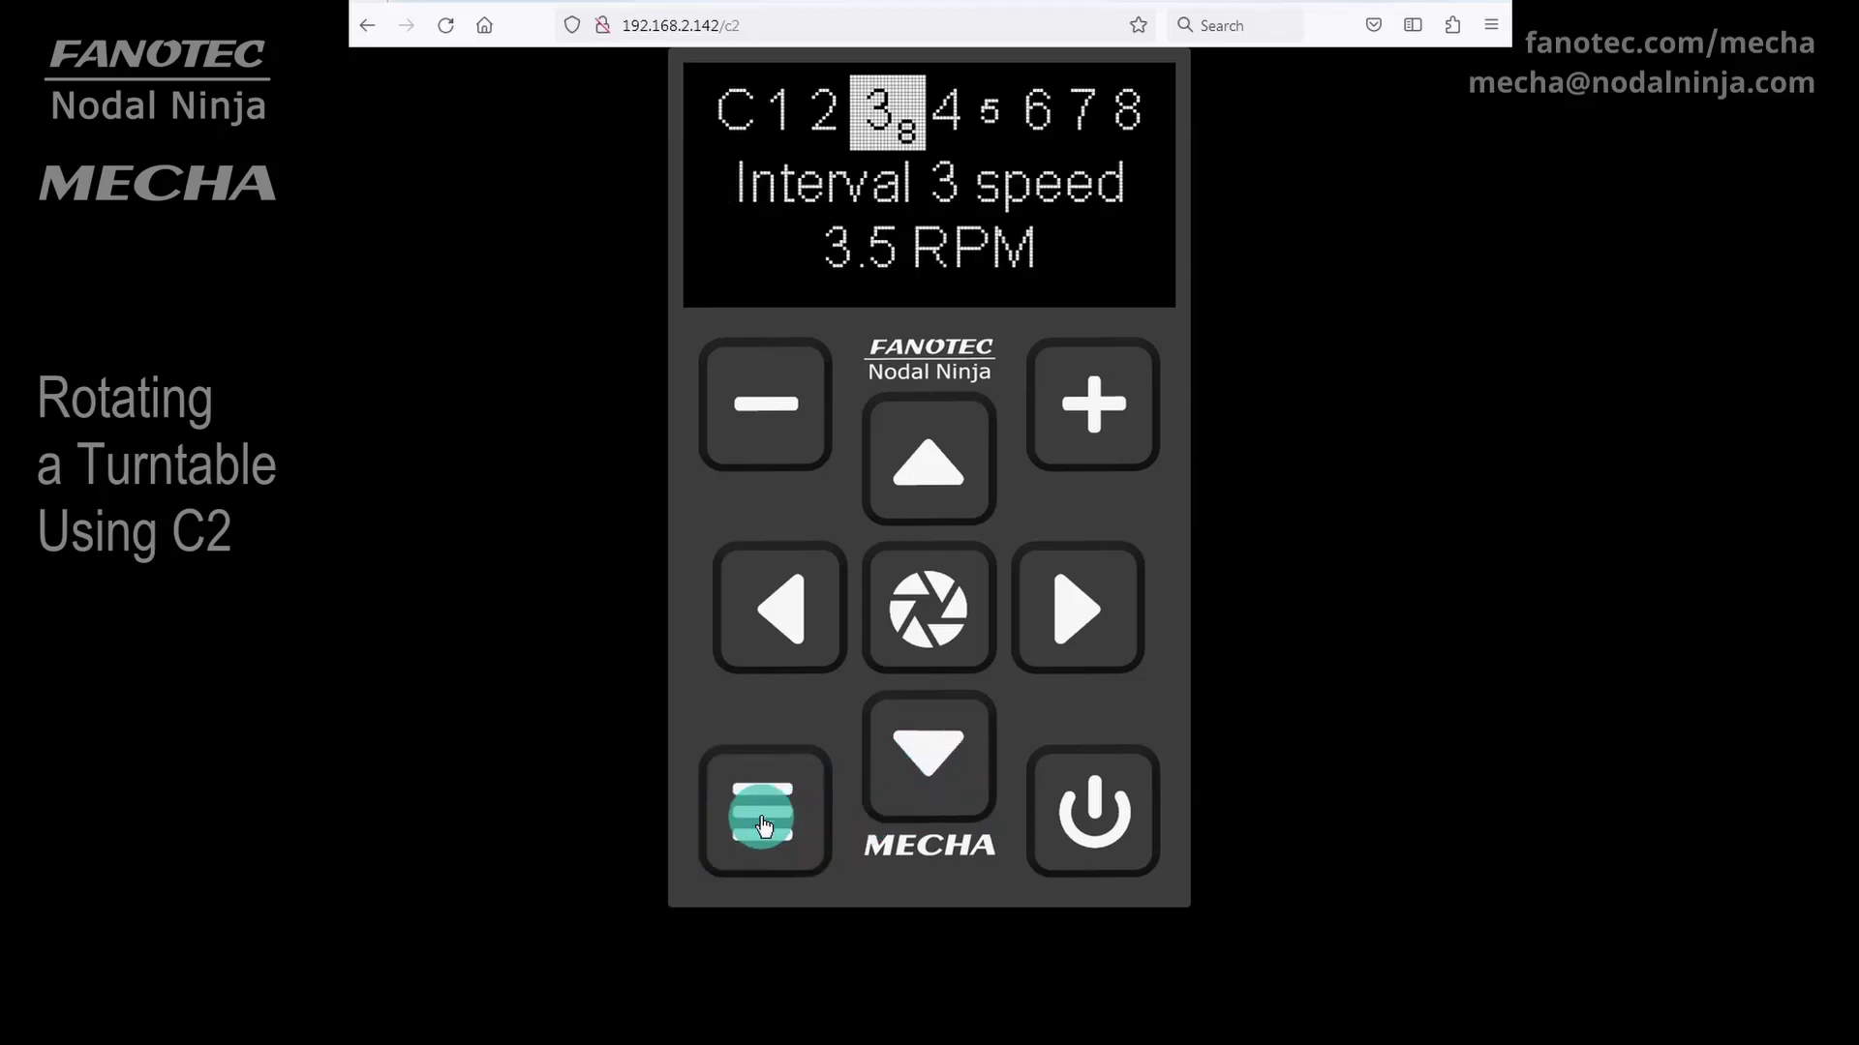
{"action": "left_click", "coordinate": [928, 614]}
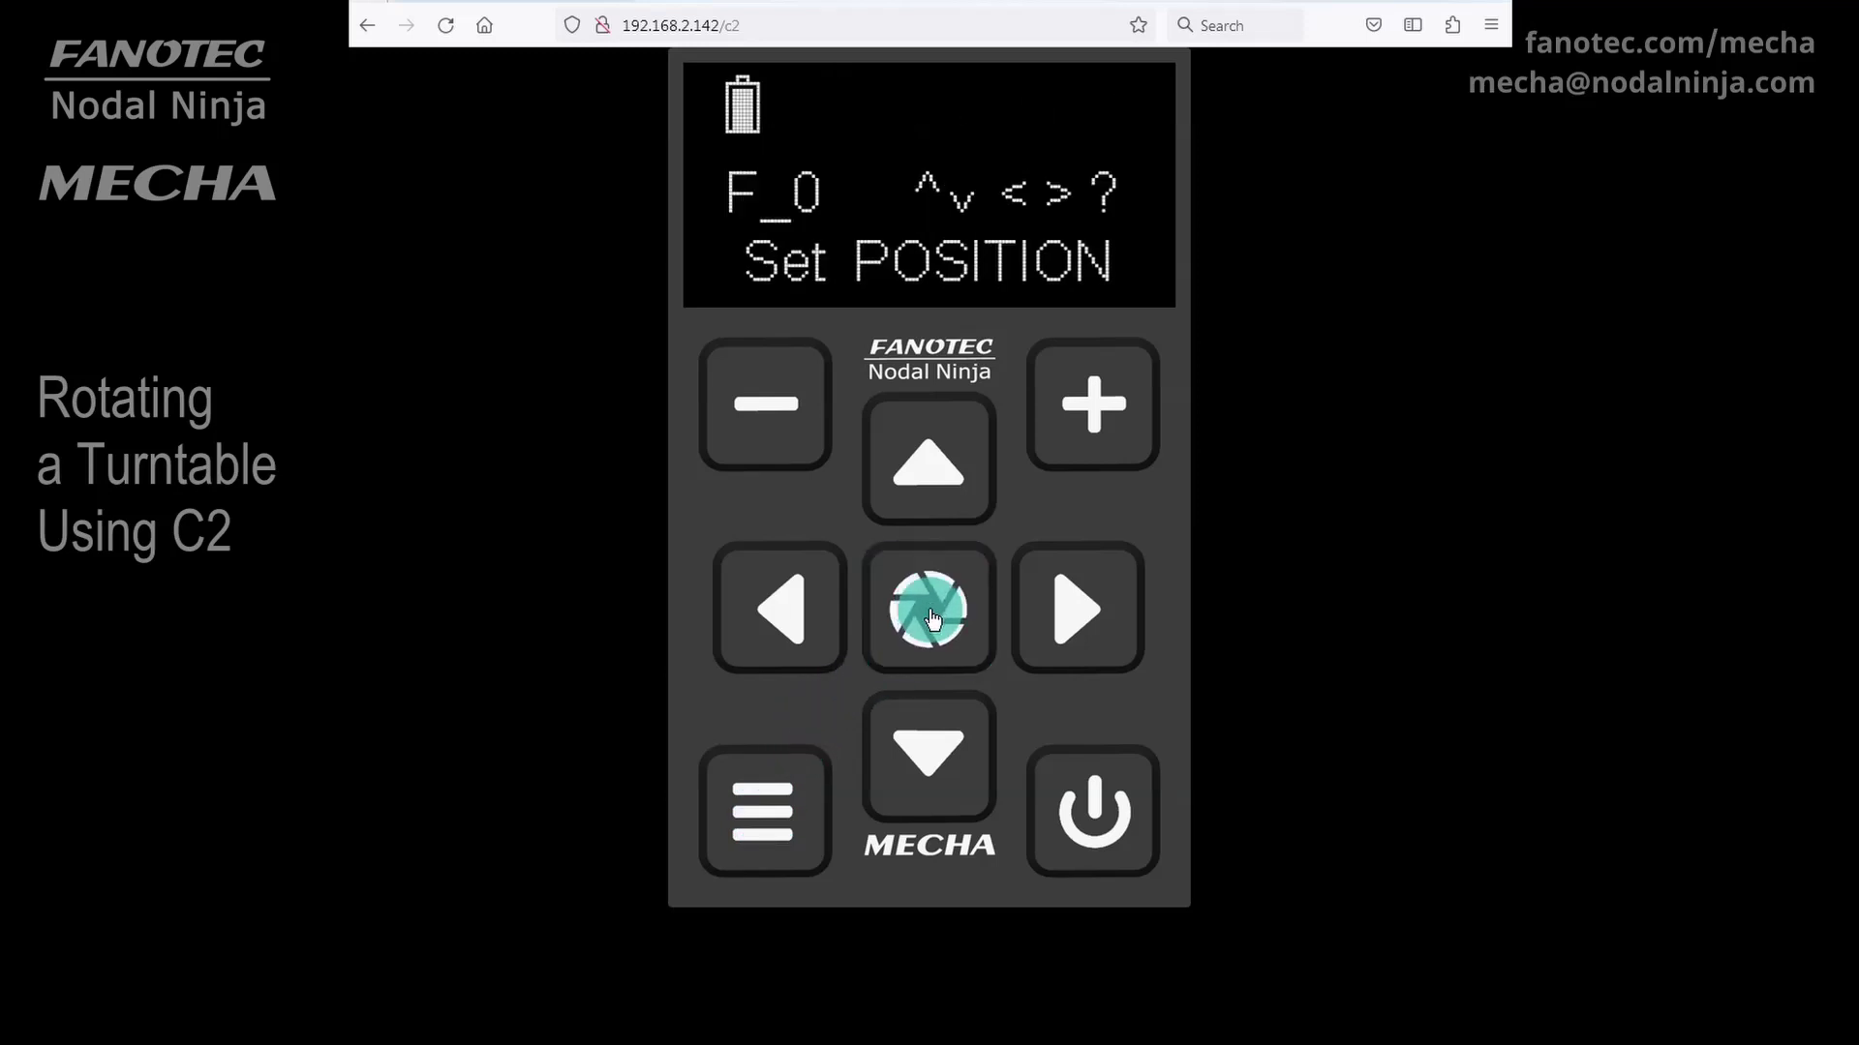
{"action": "left_click", "coordinate": [1071, 612]}
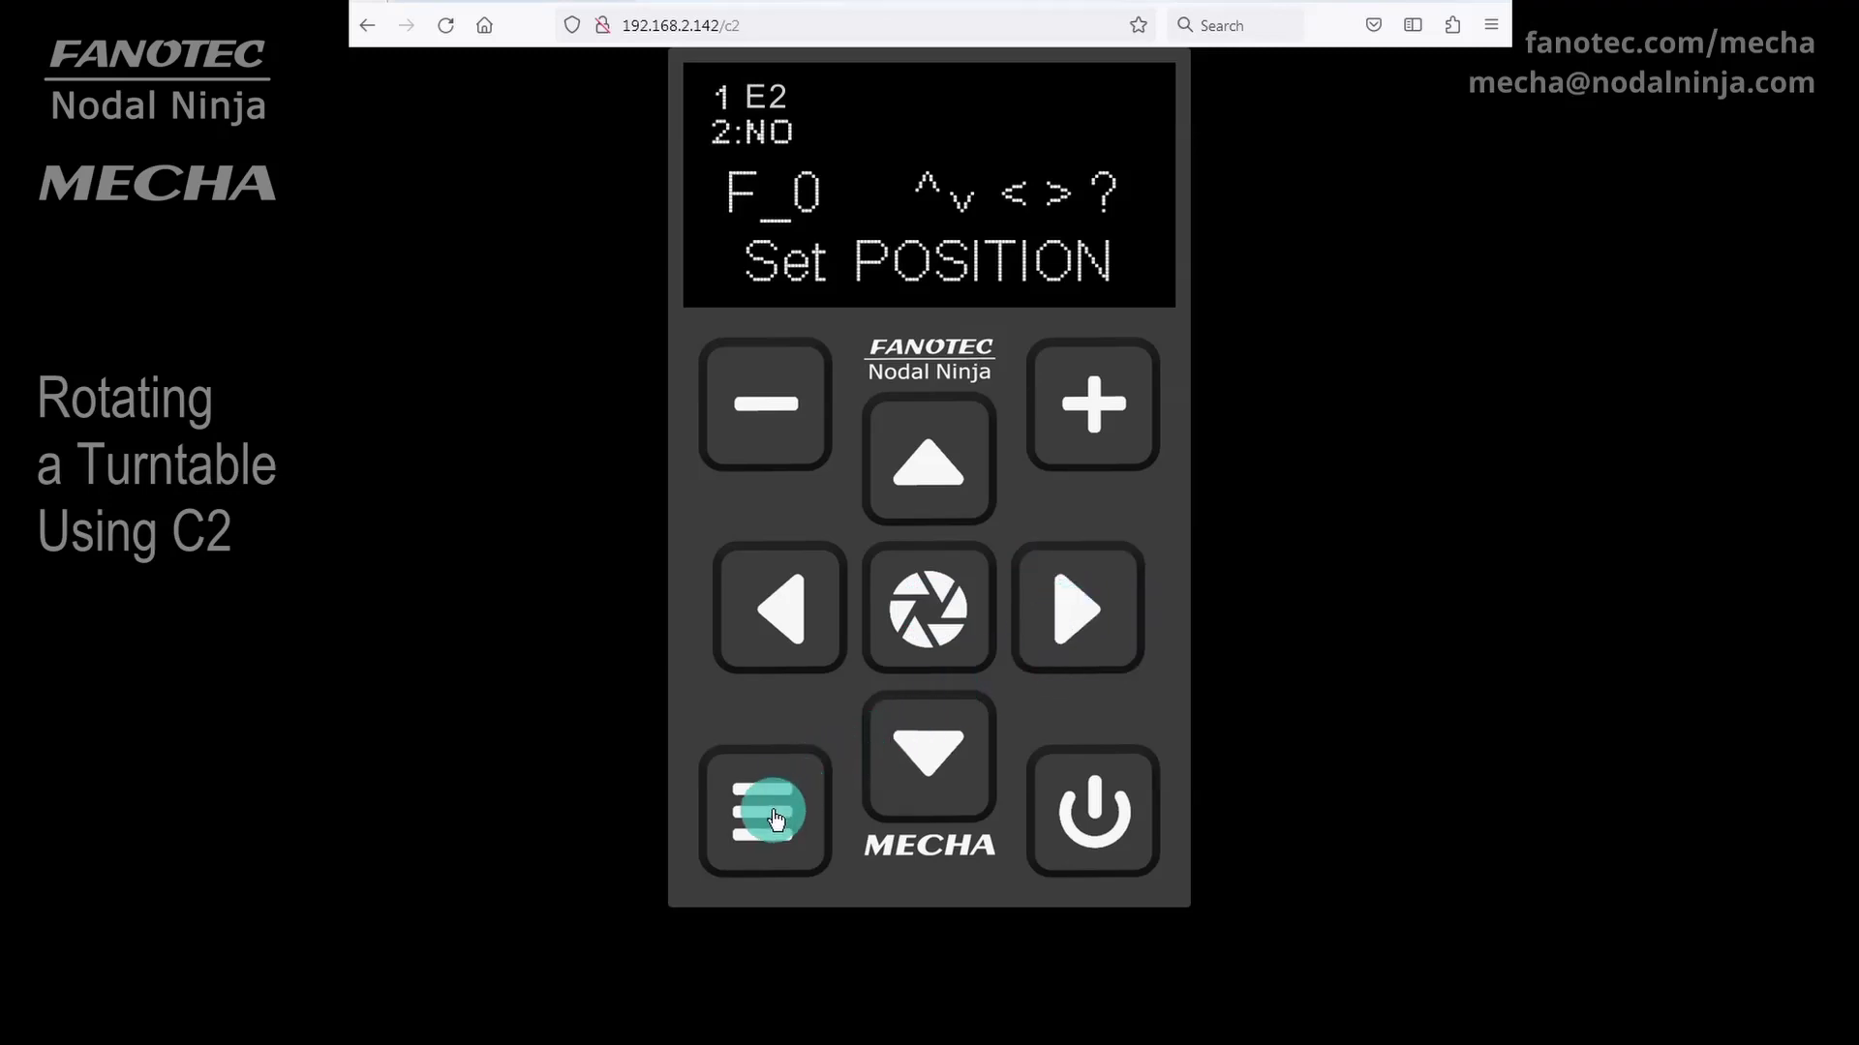